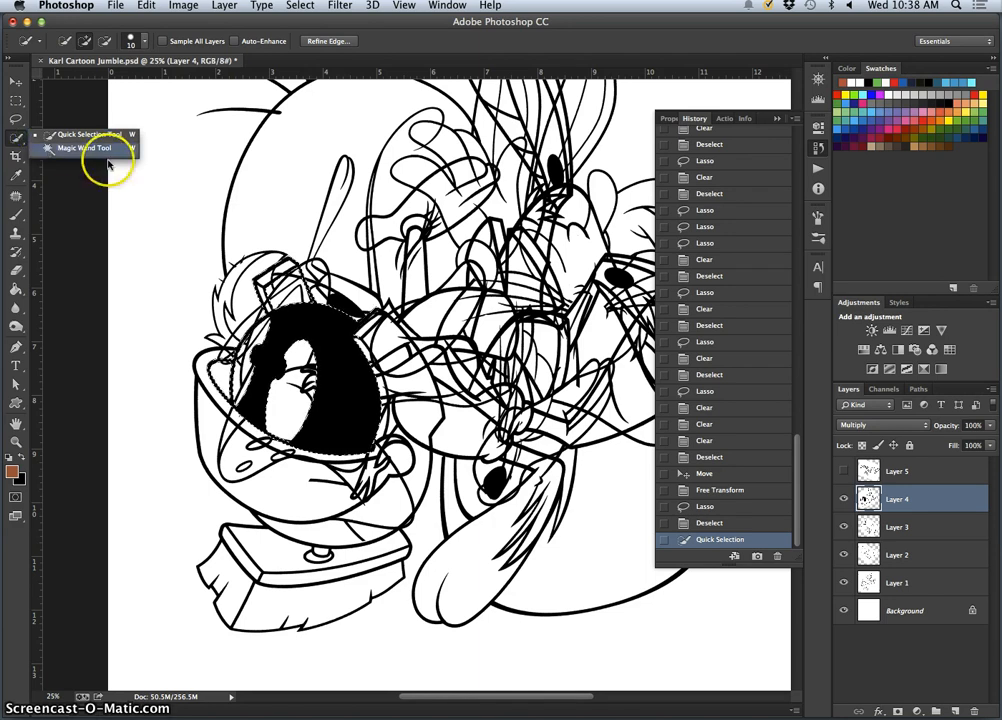
click(157, 183)
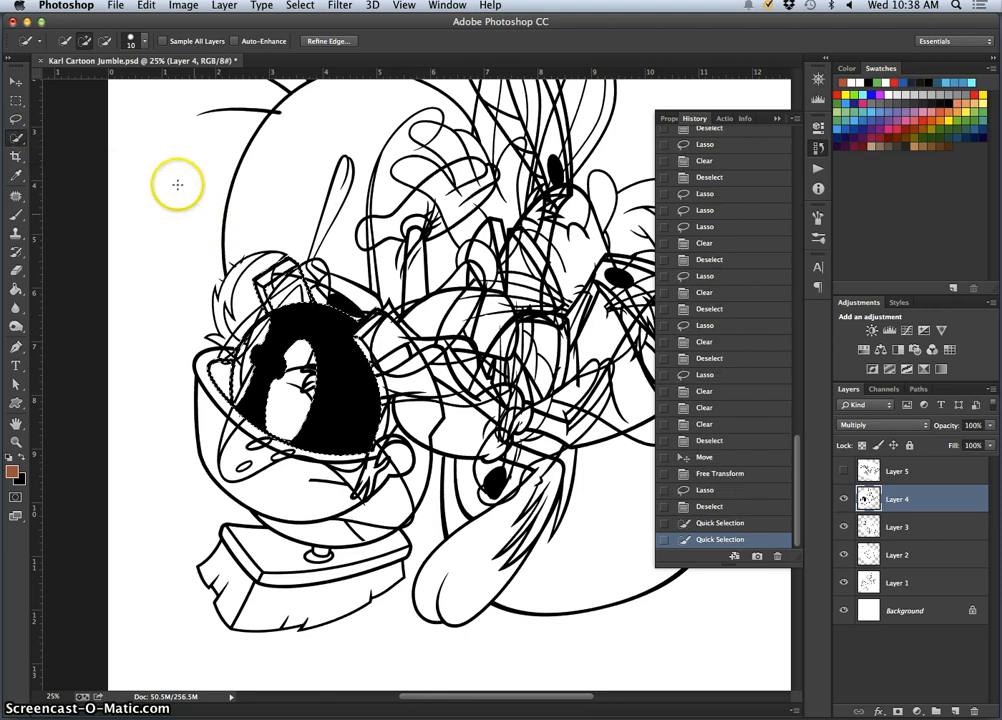
click(143, 45)
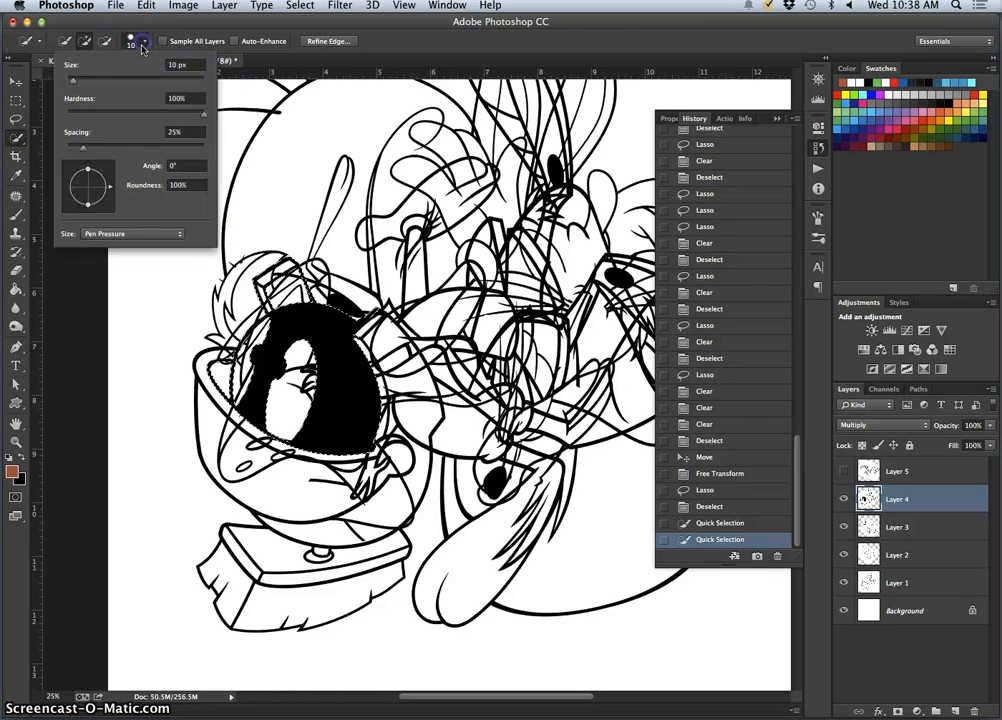
click(140, 42)
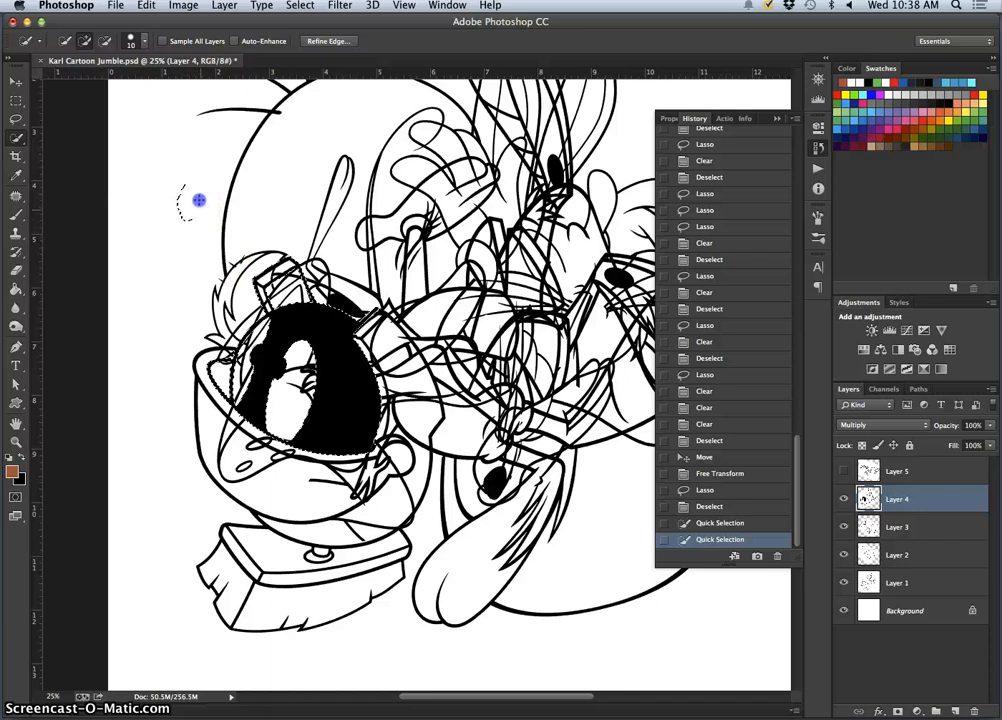
drag(199, 200, 200, 206)
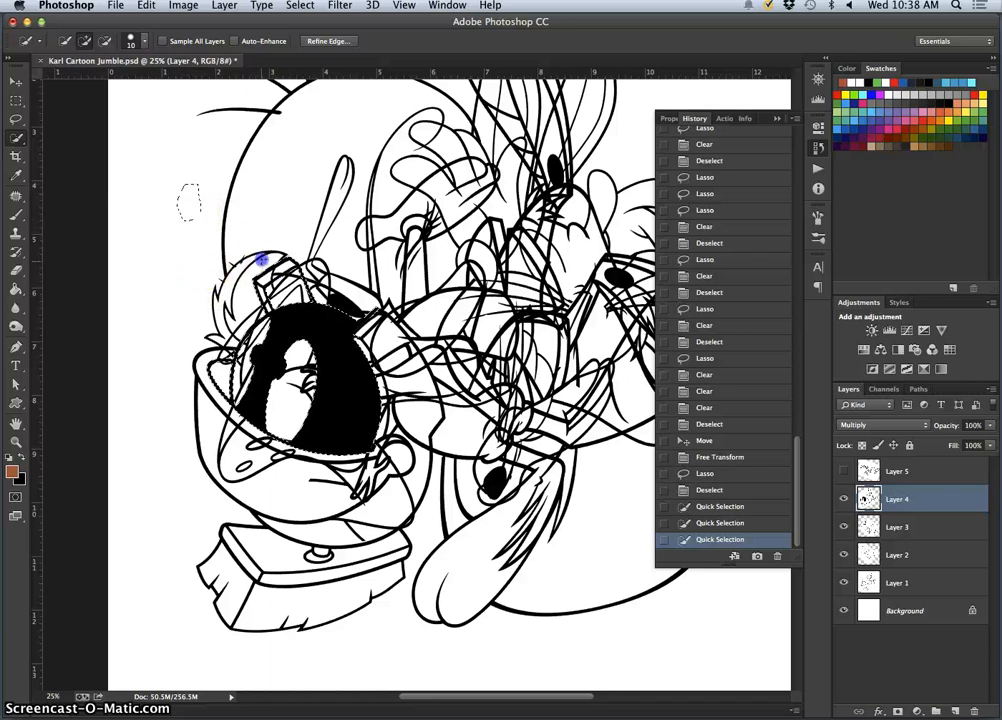
drag(275, 430, 305, 355)
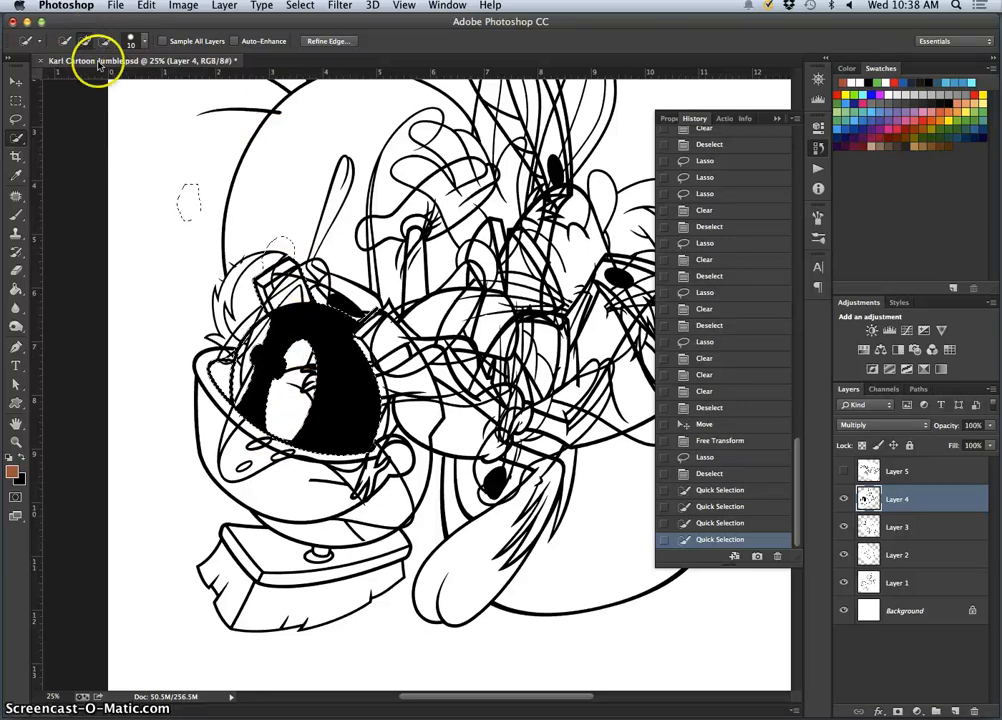
drag(204, 166, 222, 168)
mouse_move(237, 230)
mouse_down()
mouse_move(207, 256)
mouse_move(195, 289)
mouse_up()
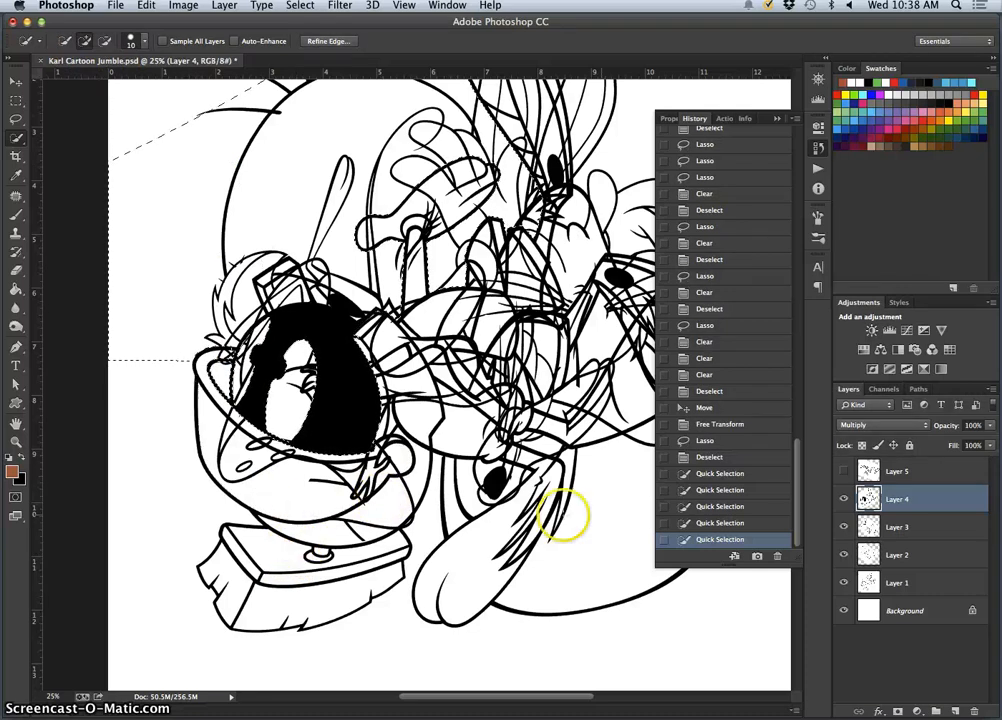
click(737, 457)
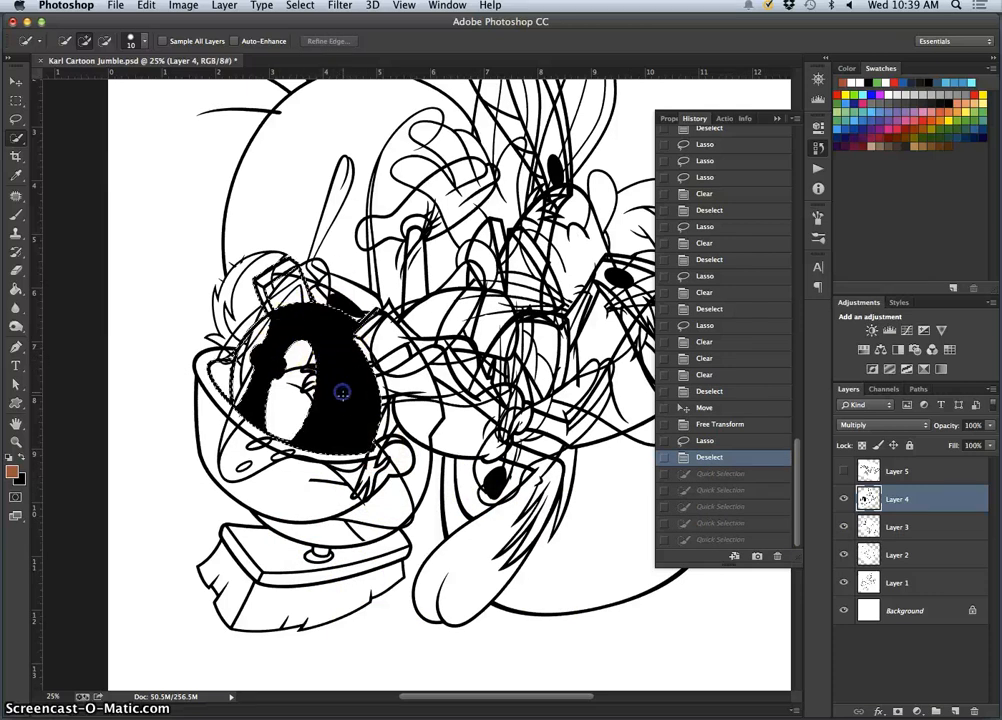
- Quick-select the solid black area above the bowl on Layer 4, clear it and deselect
drag(342, 393, 347, 420)
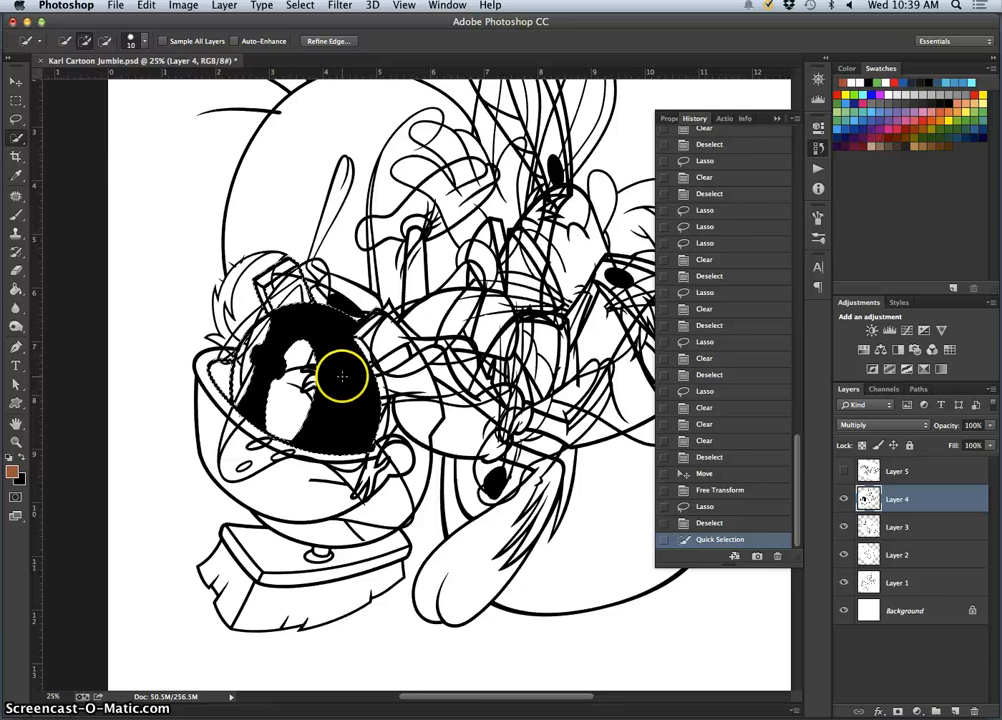
key(Delete)
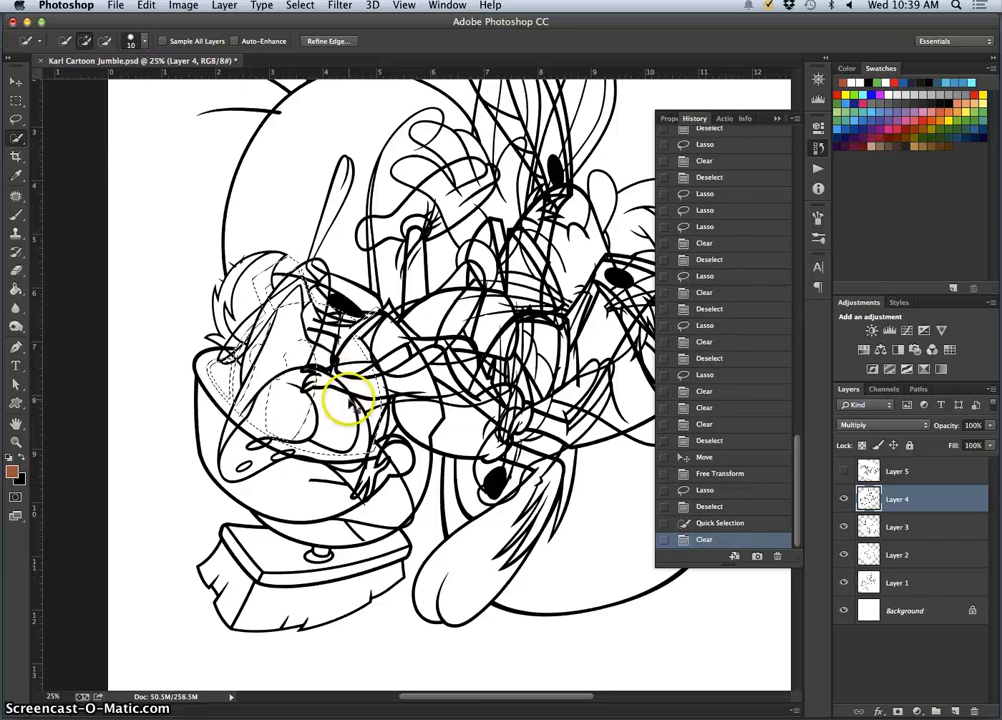
key(super+d)
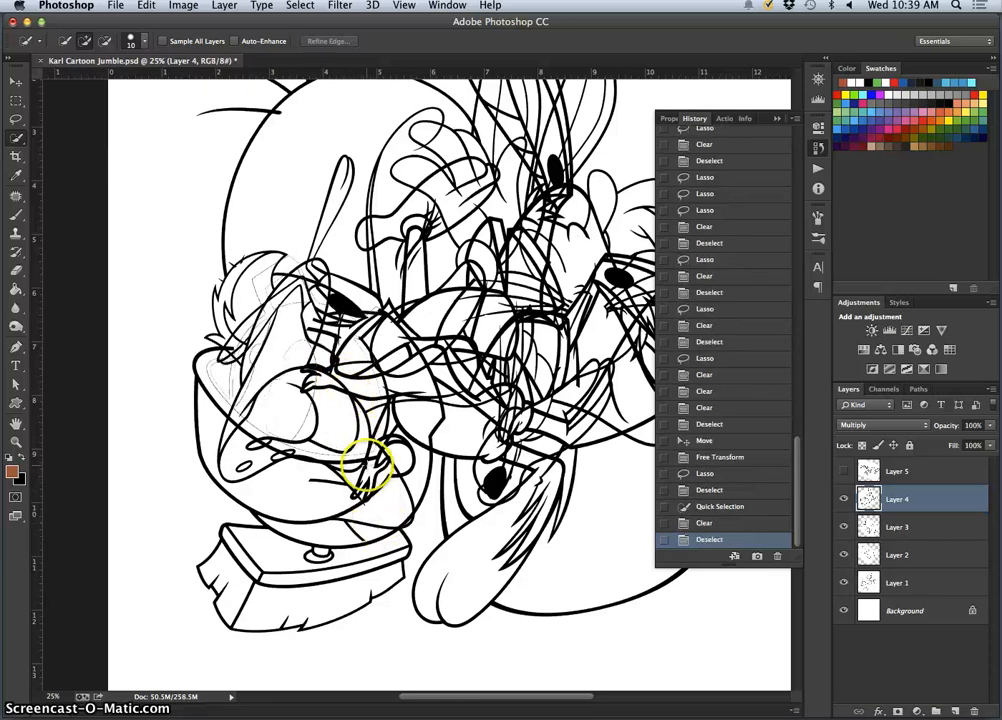
- Examine the edge of the cleared area up close for leftover outline pixels
key(super+equal)
key(super+equal)
key(super+equal)
key(super+equal)
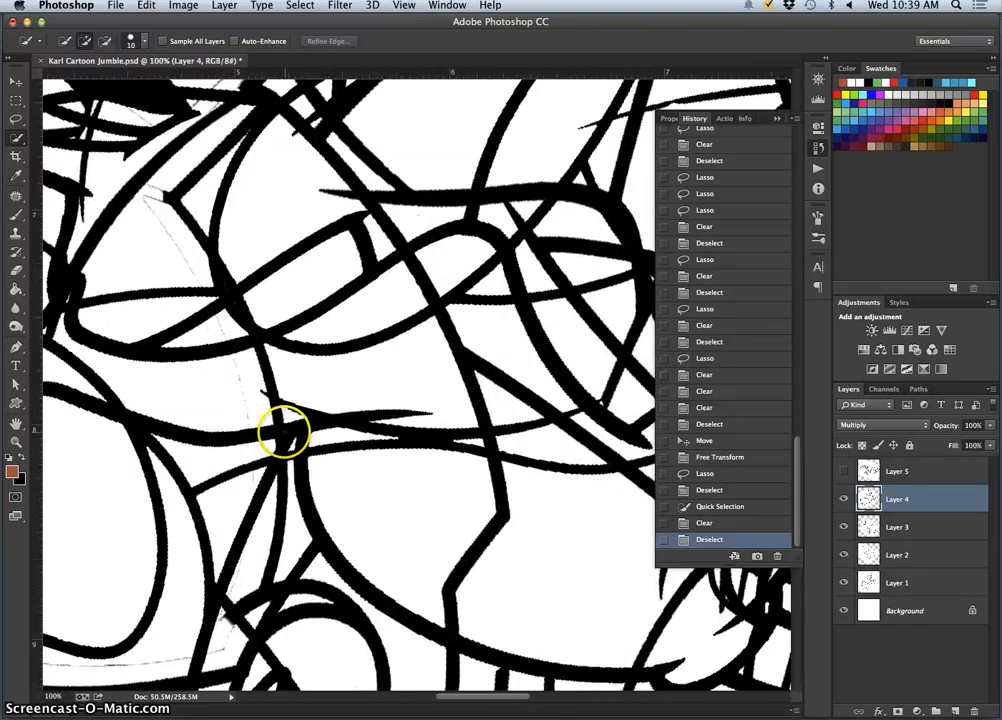
key(super+equal)
mouse_move(213, 402)
mouse_down()
mouse_move(570, 338)
mouse_move(511, 361)
mouse_move(537, 298)
mouse_up()
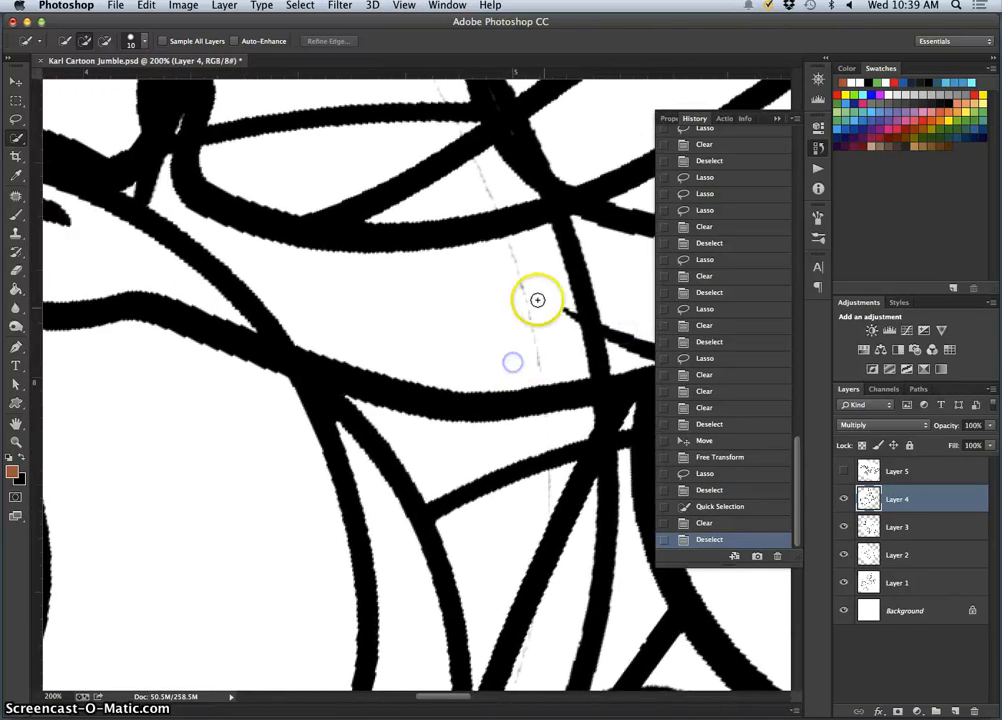
key(super+equal)
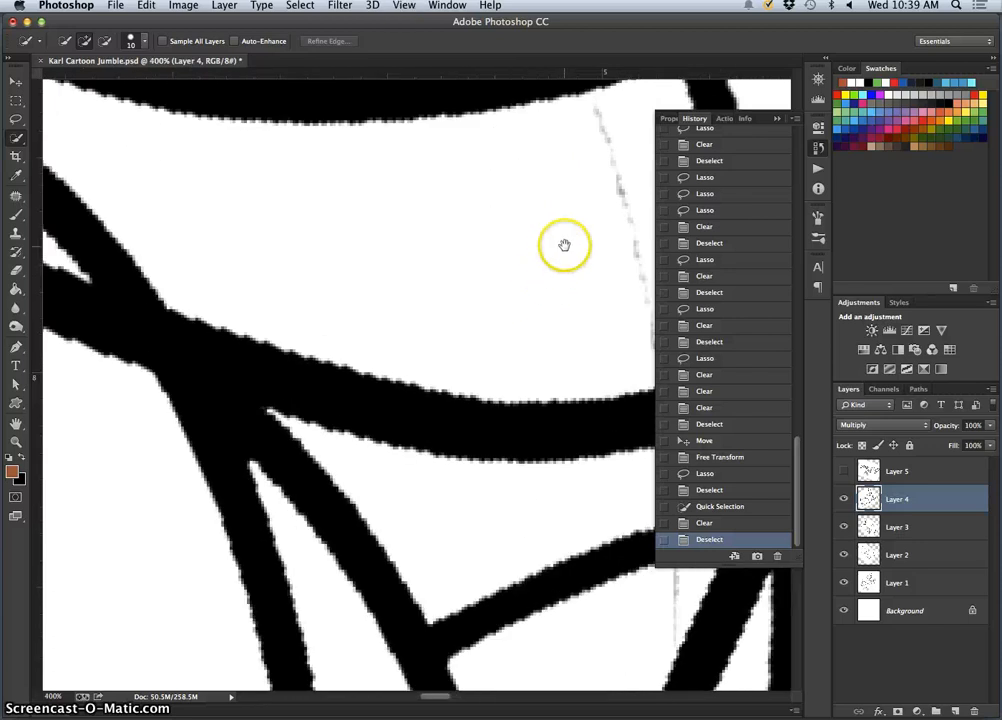
key(super+equal)
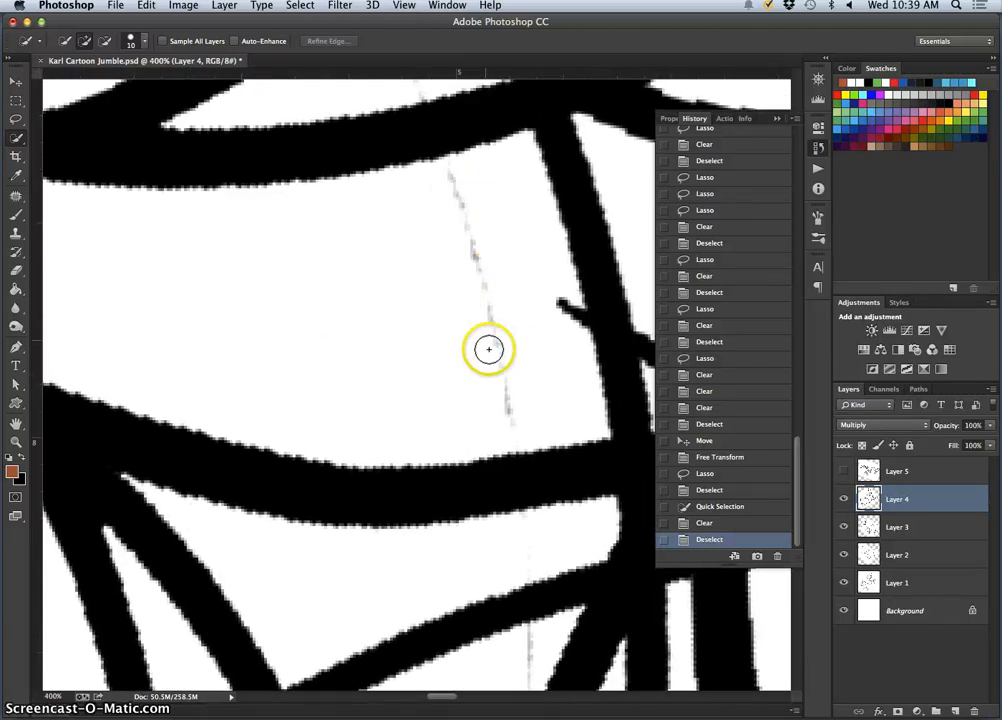
key(super+minus)
key(super+minus)
key(super+minus)
key(super+minus)
key(super+minus)
key(super+minus)
key(super+minus)
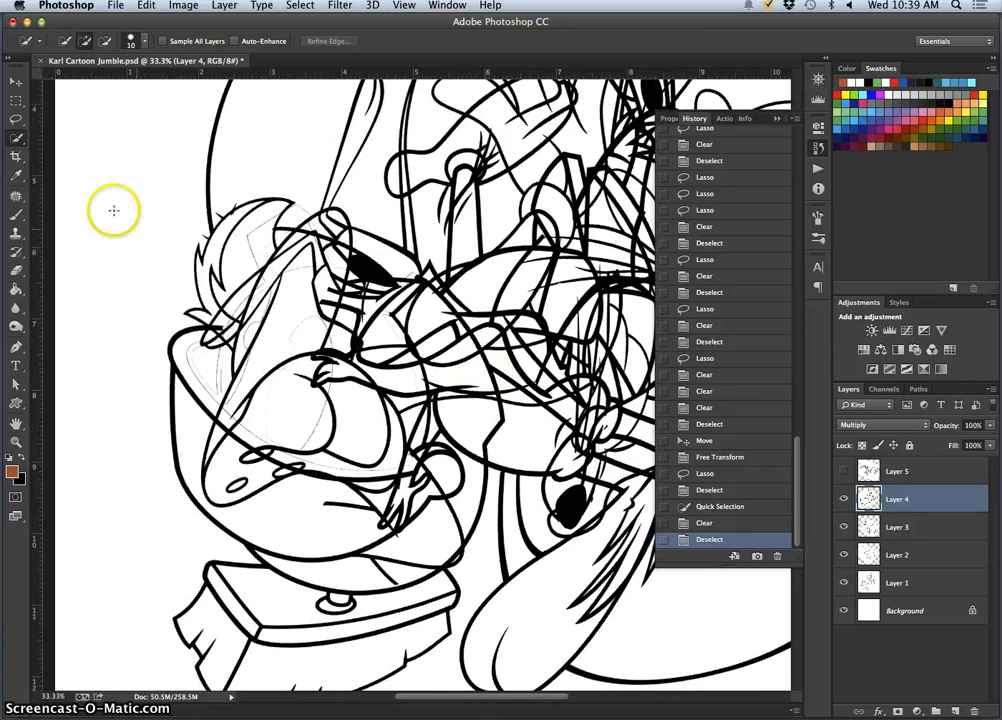
- Lasso the faint leftover outline around the cleared area above the bowl on Layer 4, delete it and deselect
click(16, 118)
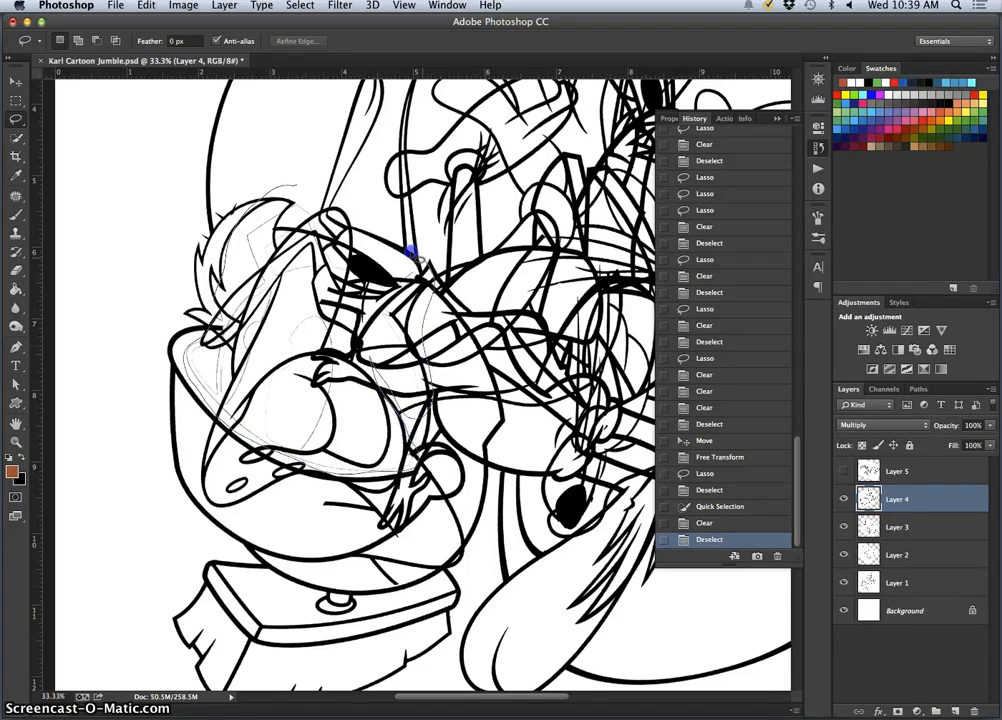
drag(315, 185, 403, 378)
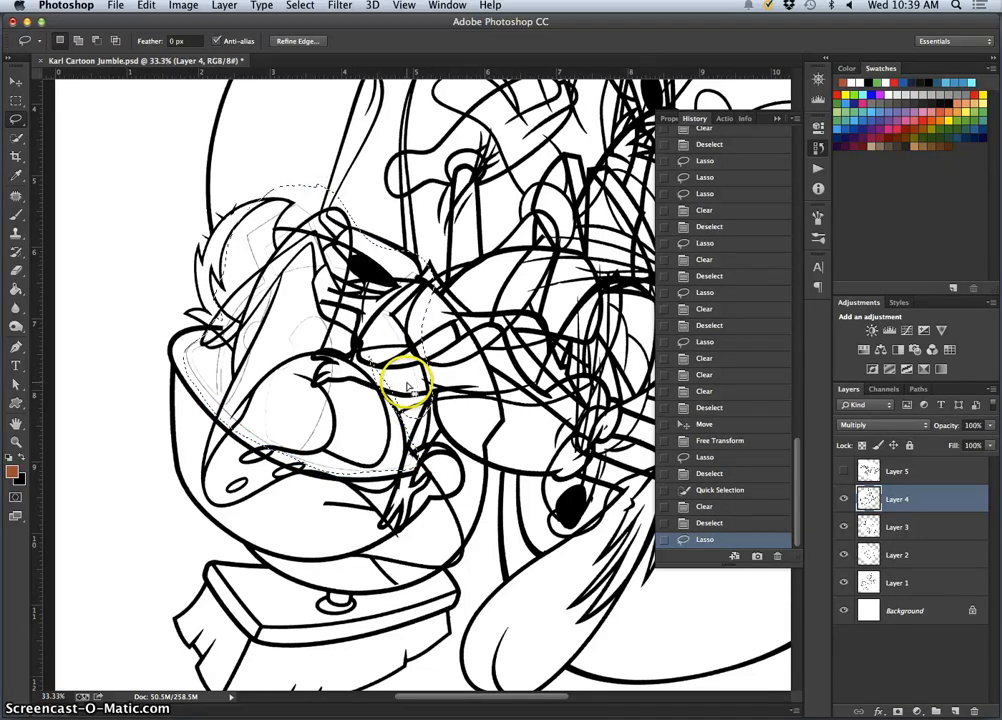
key(BackSpace)
click(449, 445)
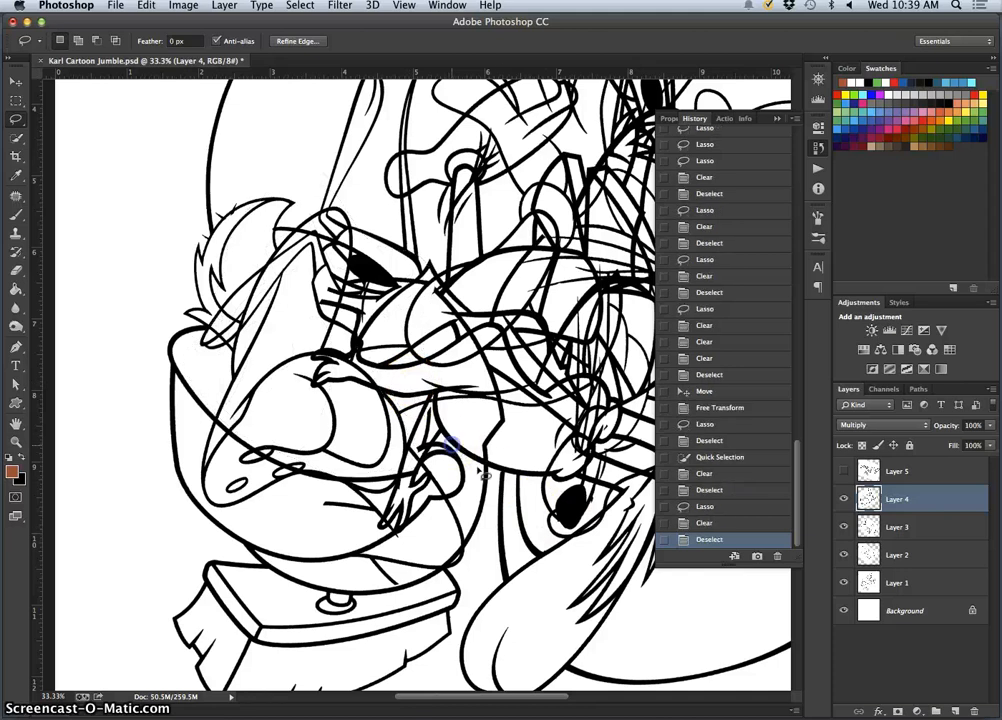
- Toggle the visibility of Layer 4, Layer 3 and Layer 2 in turn to check which lines belong to each
click(844, 499)
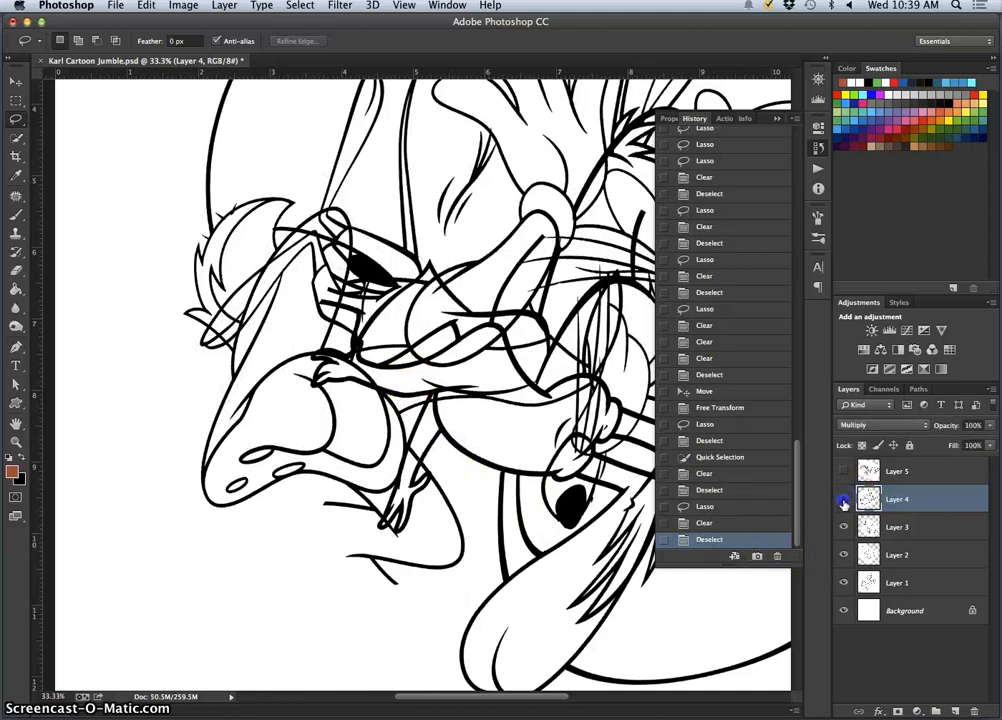
click(844, 499)
click(844, 500)
click(843, 500)
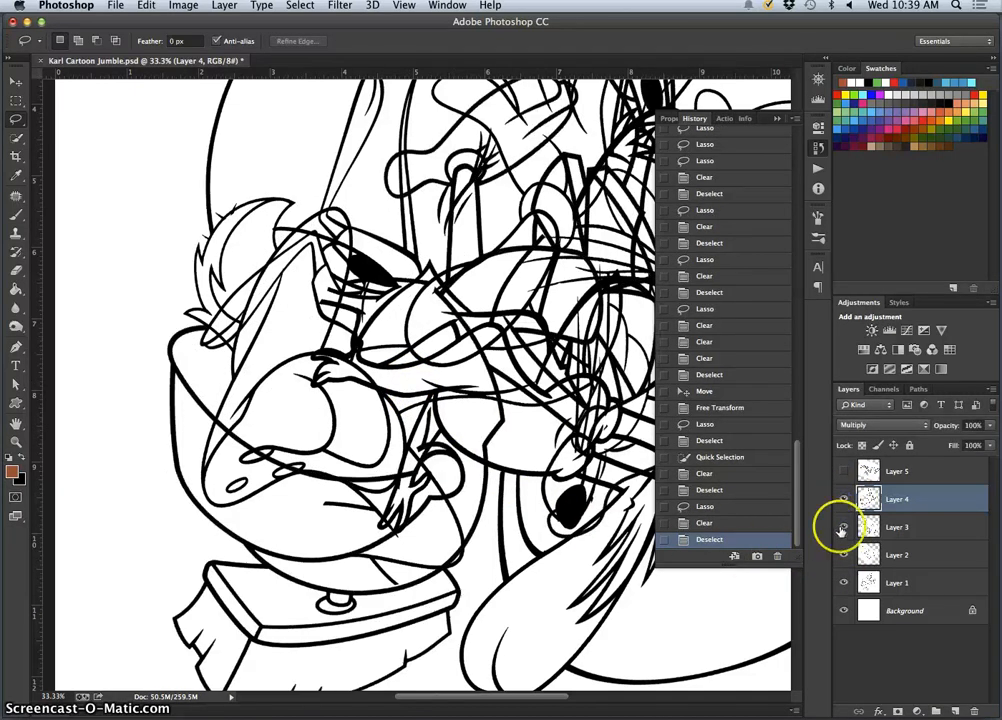
click(843, 528)
click(843, 528)
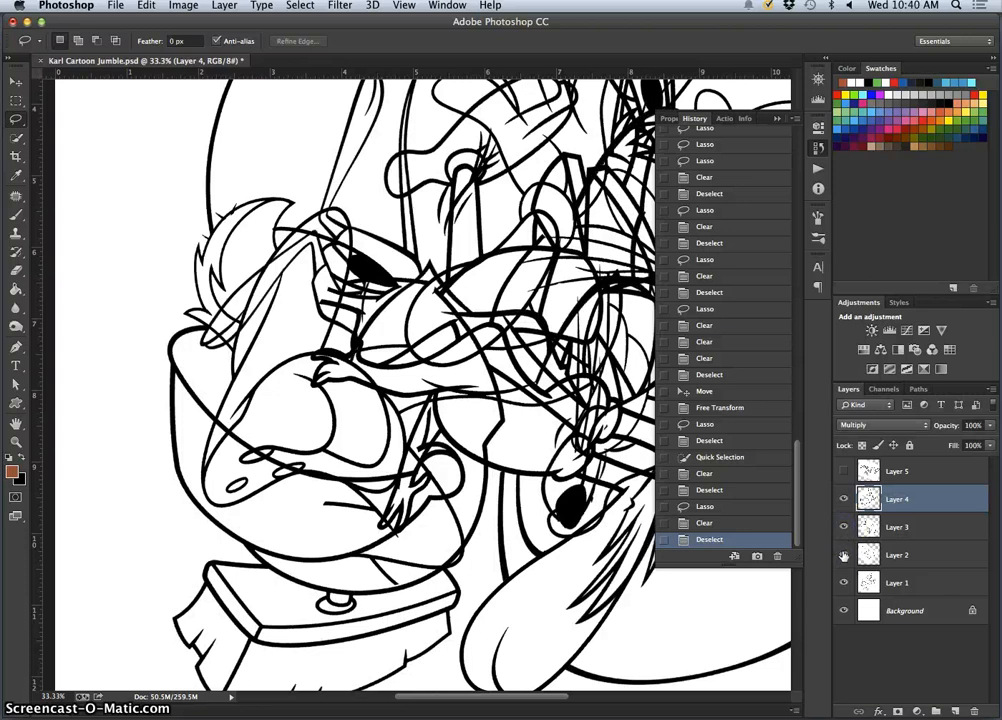
click(843, 556)
click(843, 556)
click(843, 556)
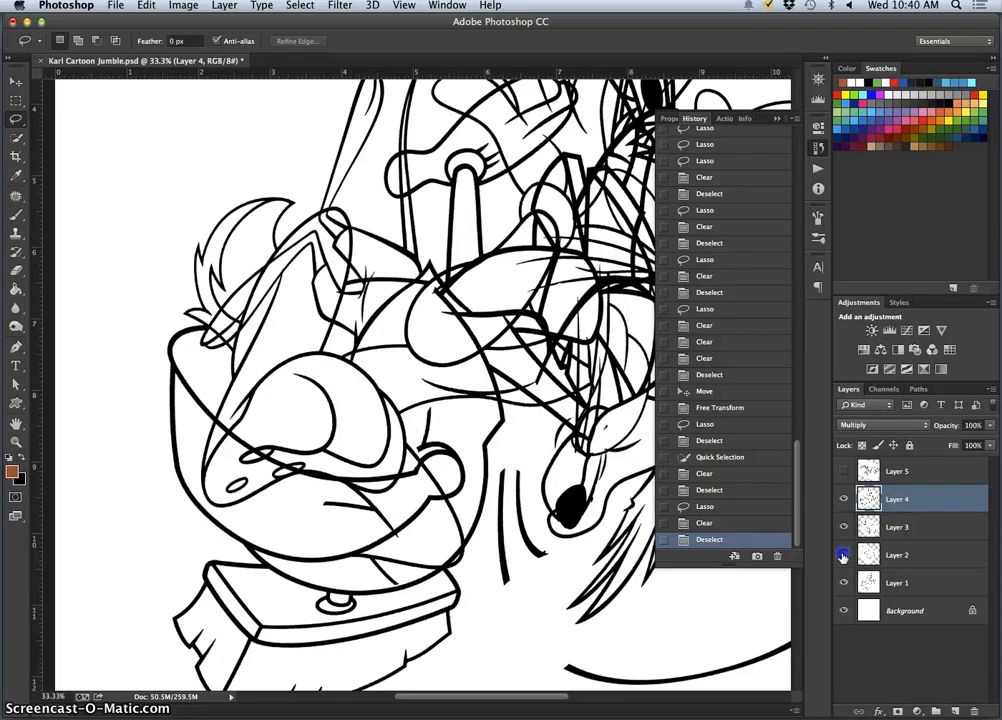
click(843, 556)
- Make Layer 2 the active layer, keeping its name
click(895, 560)
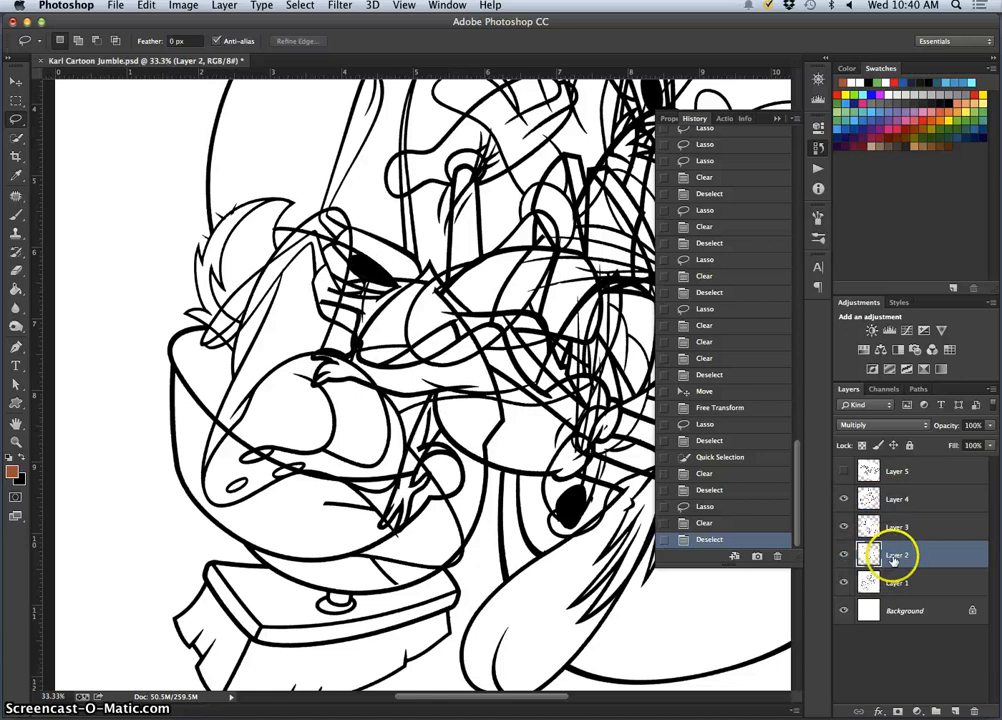
double_click(895, 557)
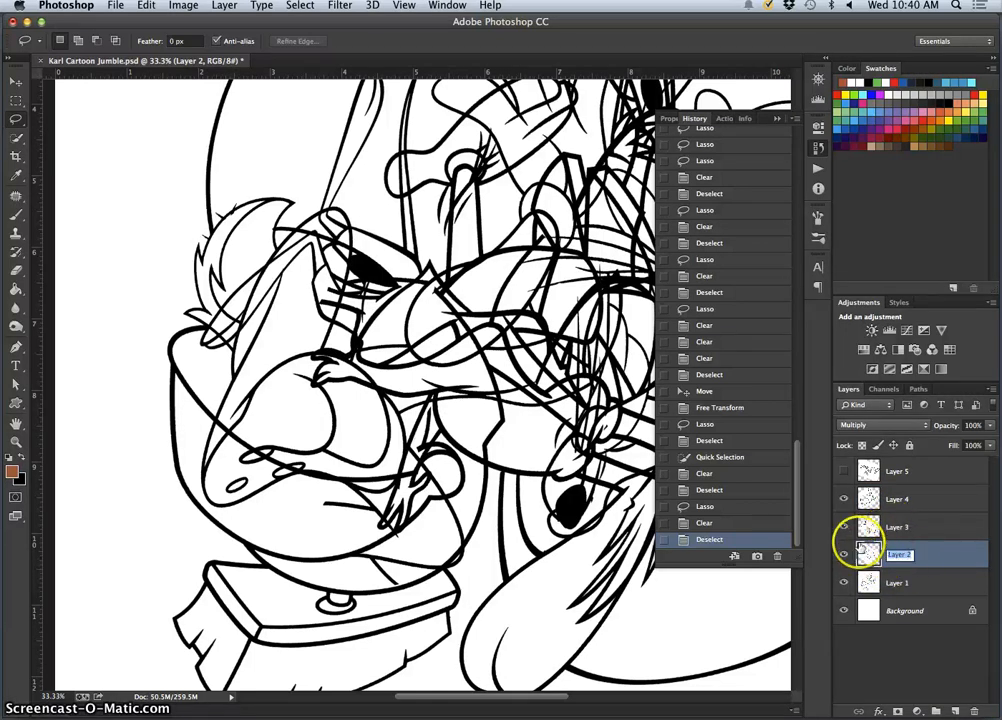
key(Return)
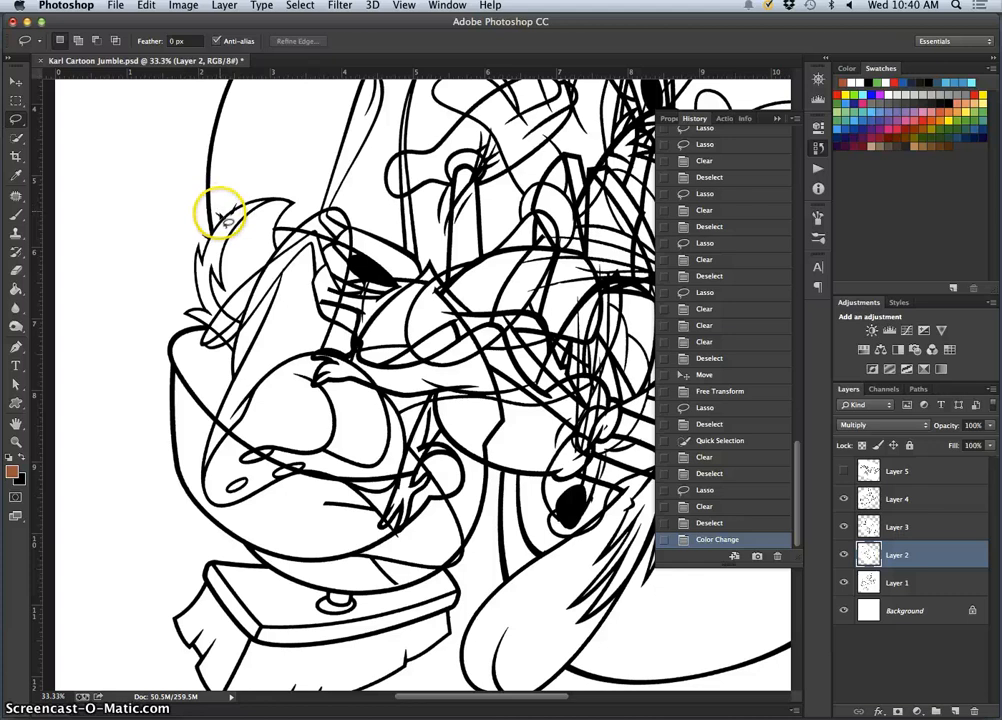
- Lasso the two stray ticks on the upper outline of the fur tuft, check which layer holds them, delete them from Layer 2 and deselect
key(super+plus)
key(super+plus)
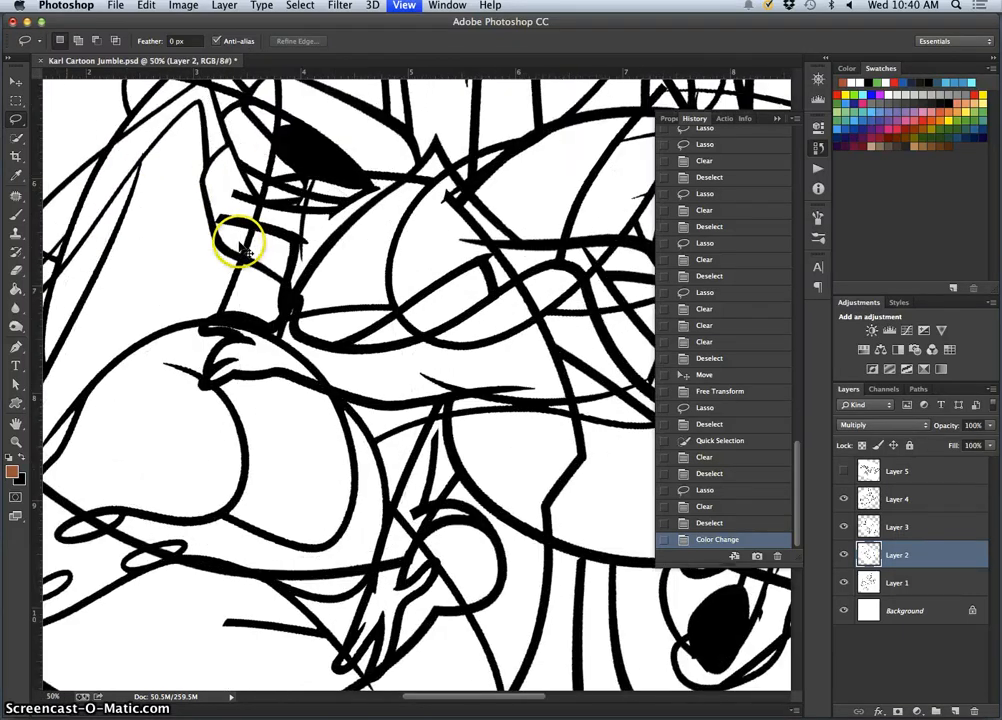
drag(195, 226, 438, 405)
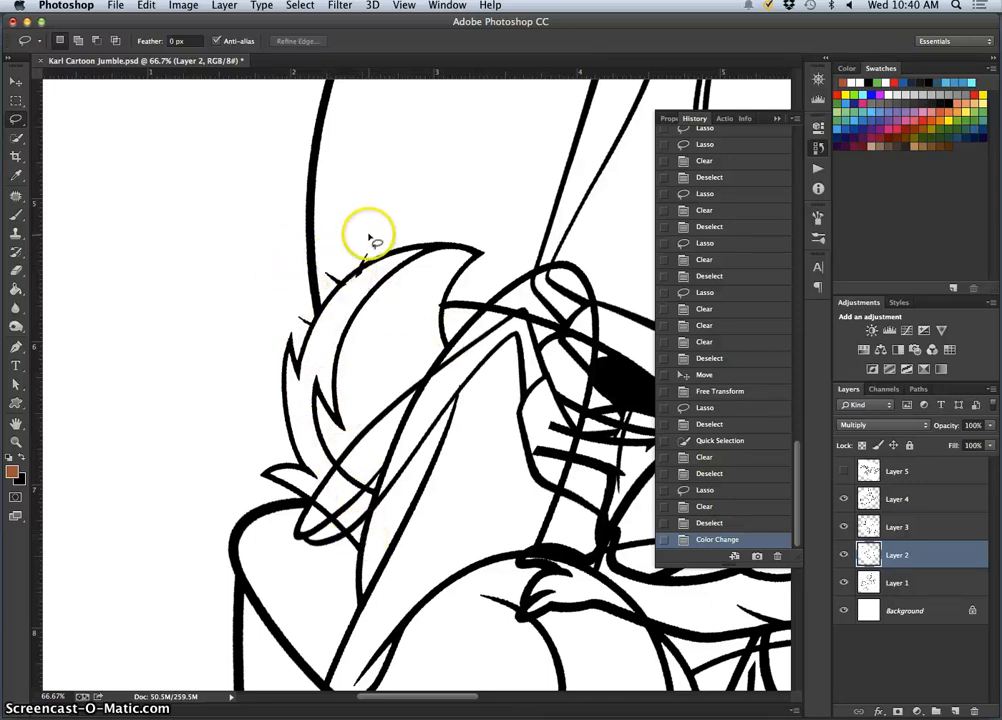
mouse_move(367, 245)
mouse_down()
mouse_move(338, 255)
mouse_move(324, 277)
mouse_move(337, 297)
mouse_move(377, 262)
mouse_up()
click(843, 525)
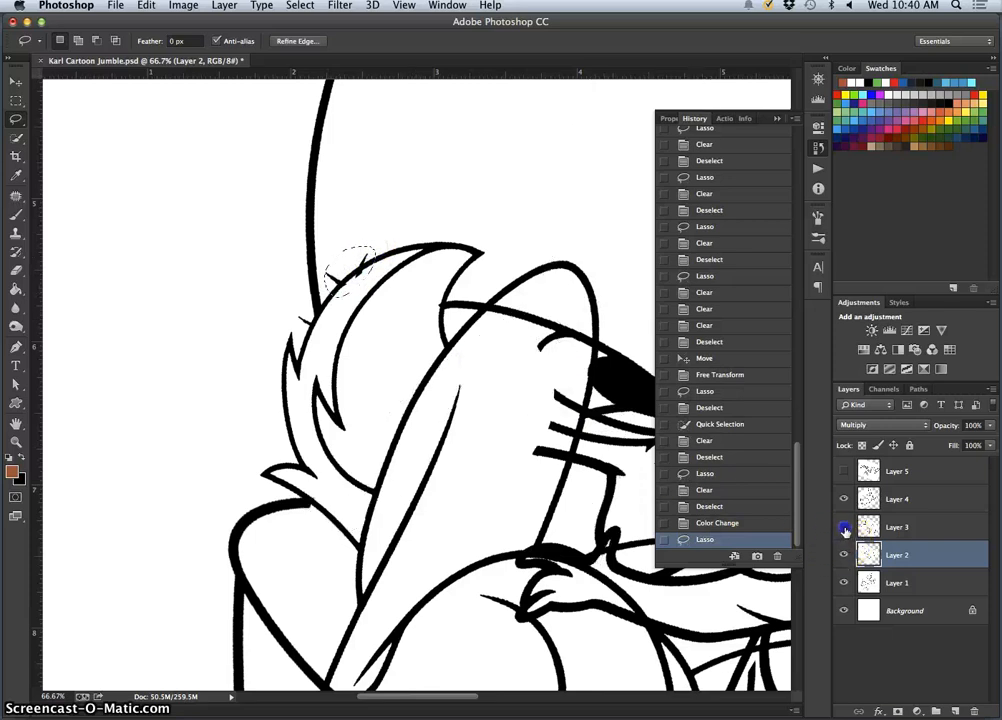
click(843, 525)
click(843, 498)
click(843, 498)
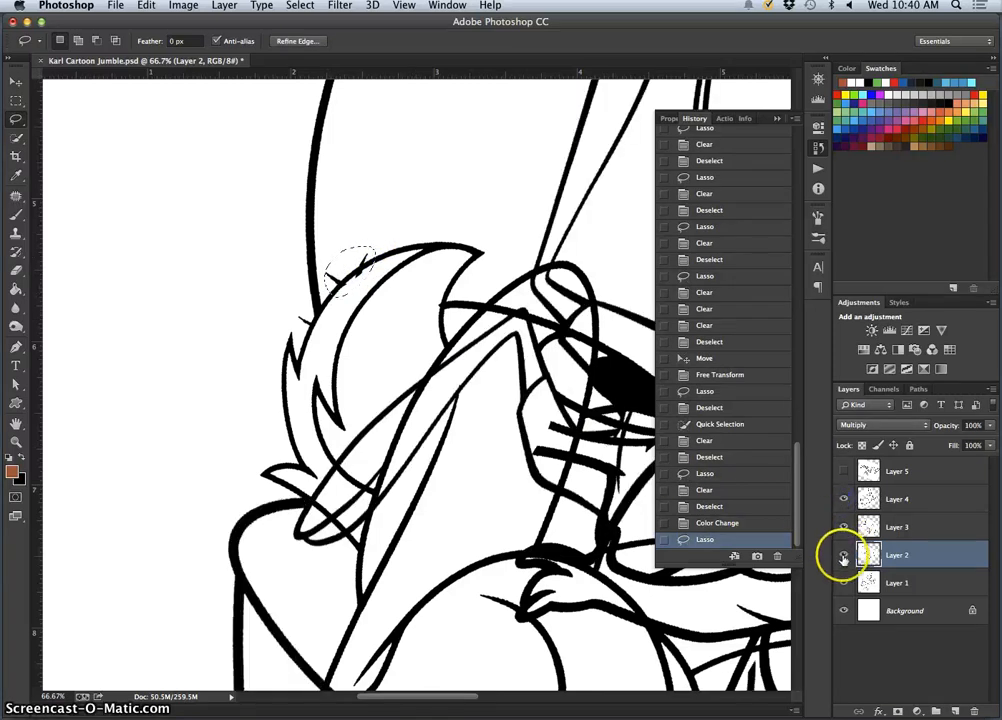
click(843, 555)
click(843, 555)
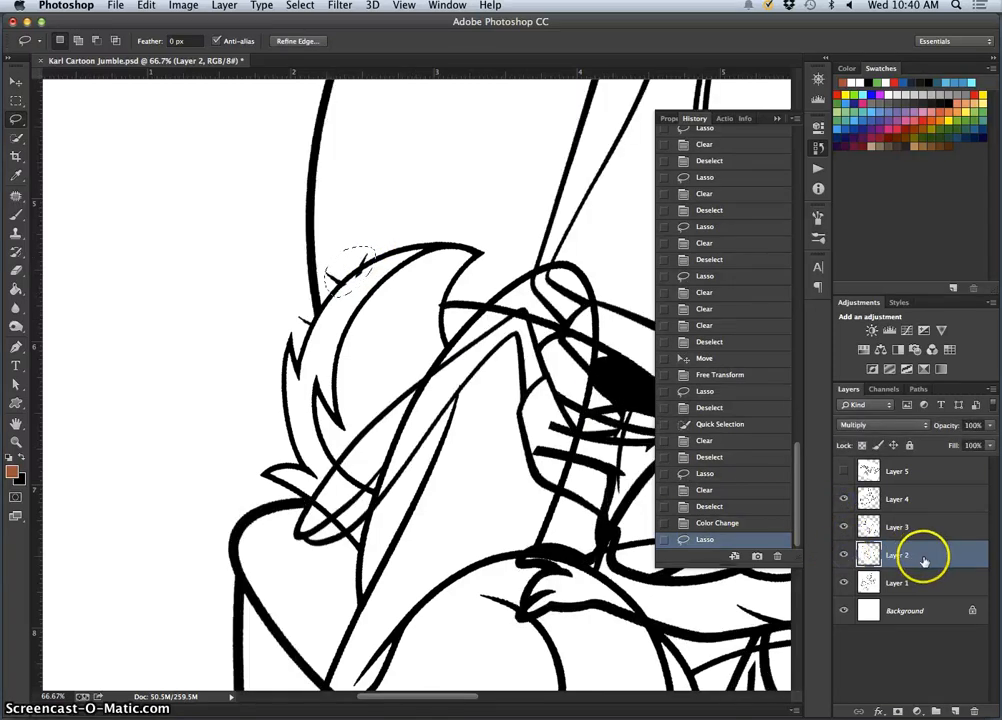
key(Delete)
click(385, 340)
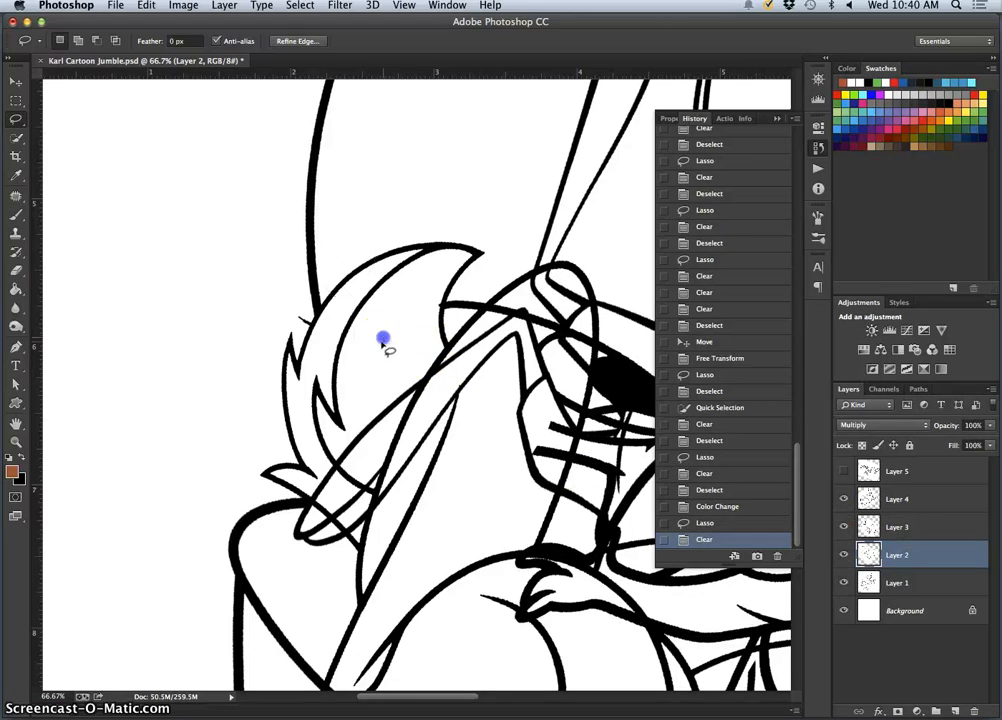
- Lasso the small stray tick beside the tuft's outer edge on Layer 2, delete it and deselect
drag(298, 310, 313, 432)
key(Delete)
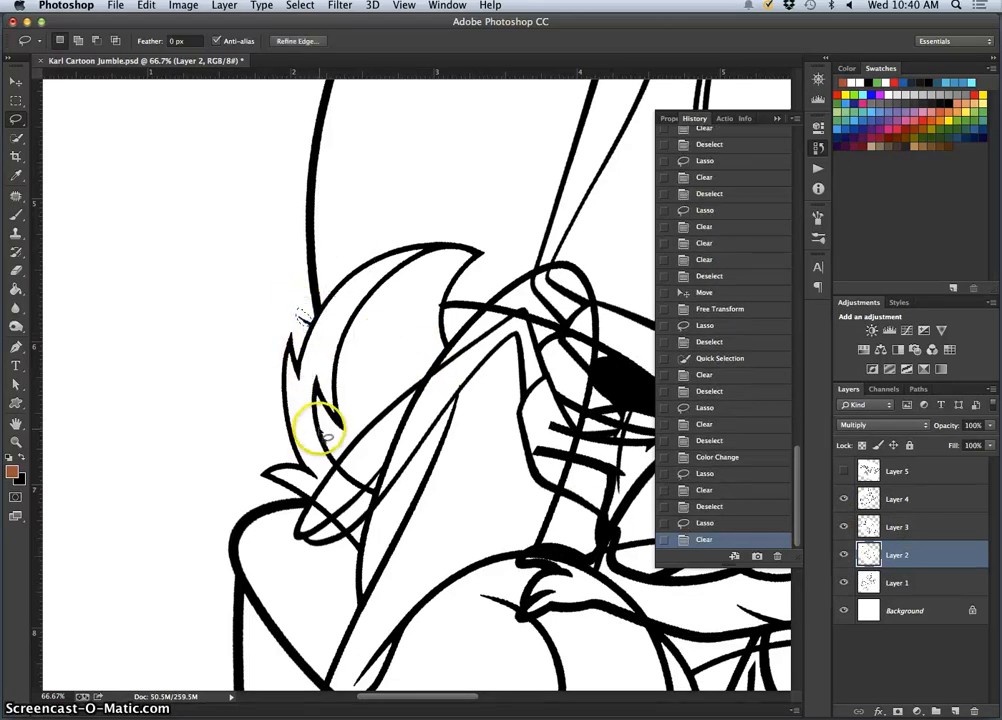
click(351, 405)
- Lasso the stray lines crossing the narrow shape below the fur tuft, check whether Layer 1 holds them, and delete them from Layer 1
scroll(459, 463, down, 5)
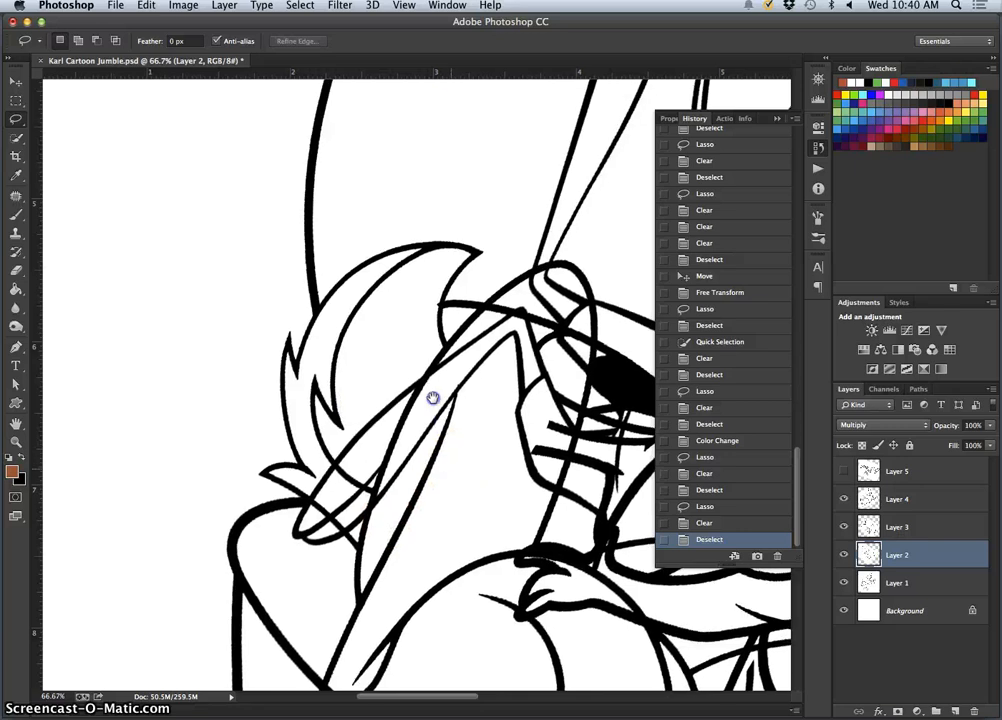
drag(398, 386, 391, 388)
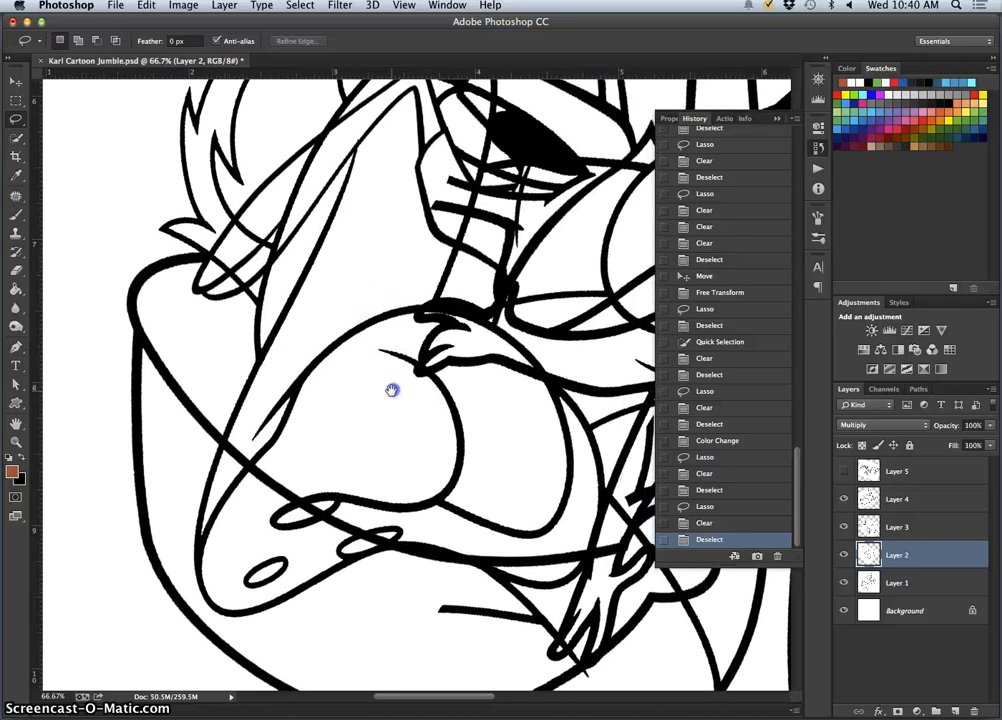
drag(235, 221, 235, 222)
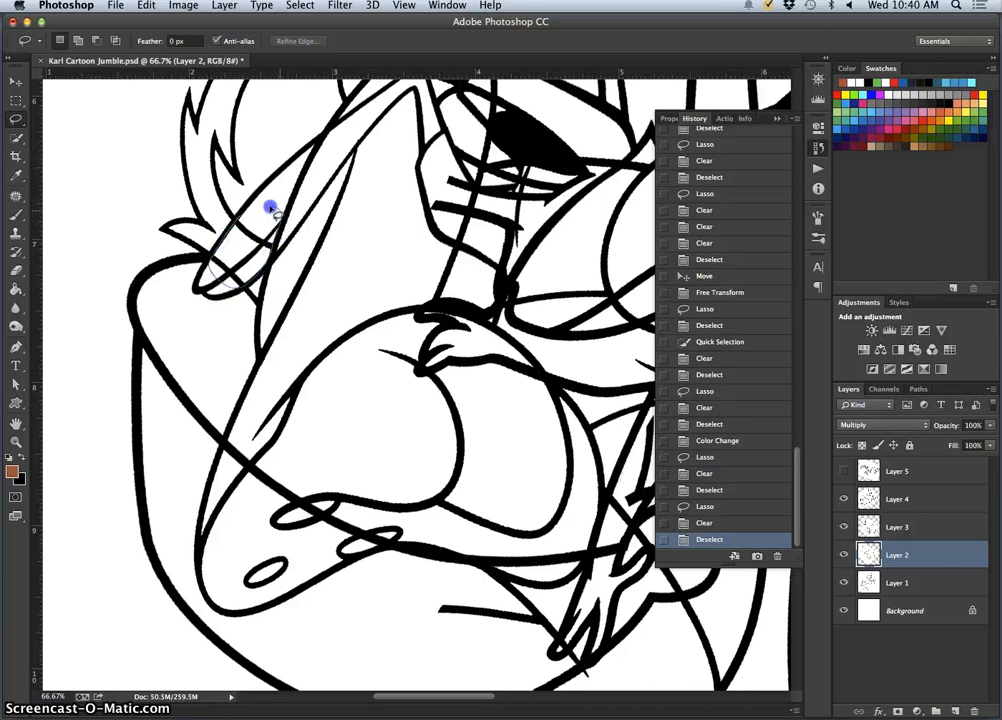
drag(270, 207, 268, 214)
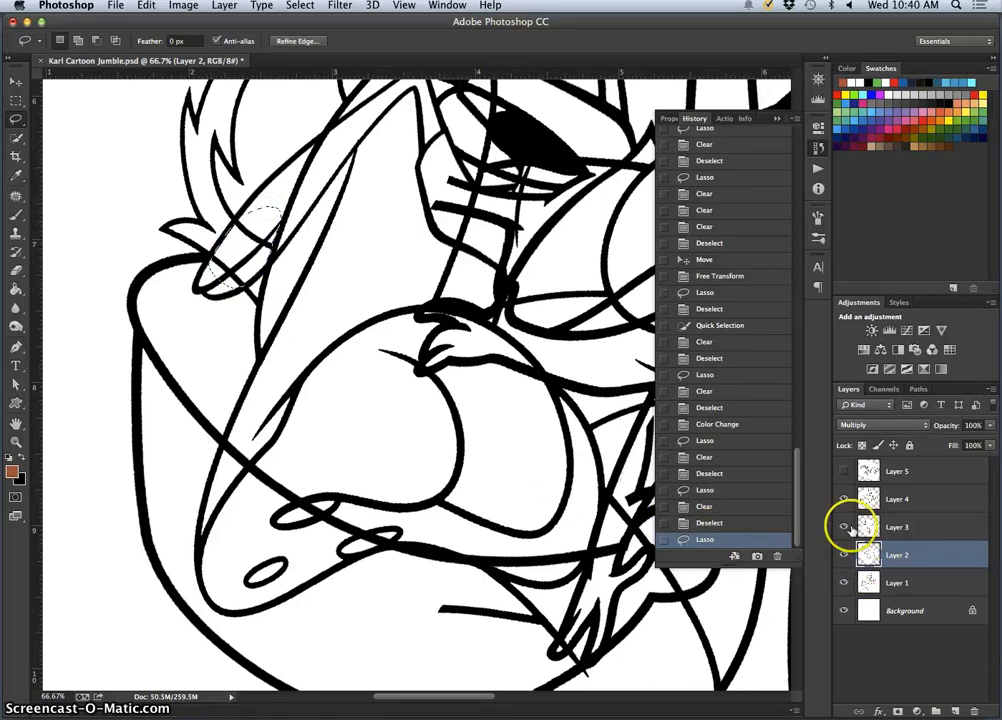
click(843, 582)
click(843, 582)
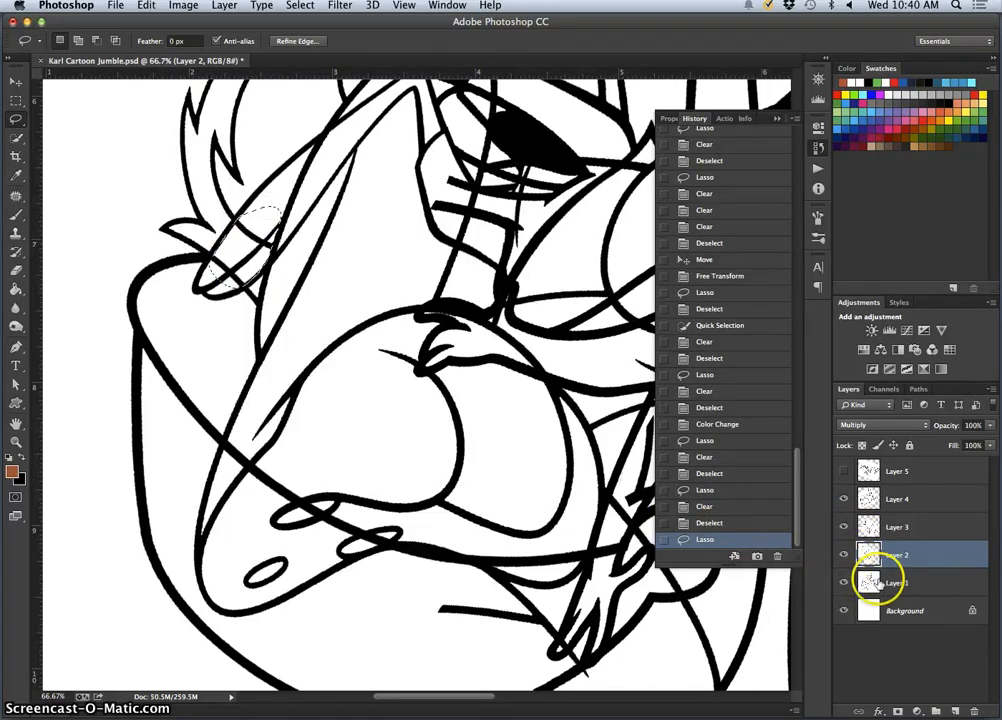
click(870, 582)
key(Delete)
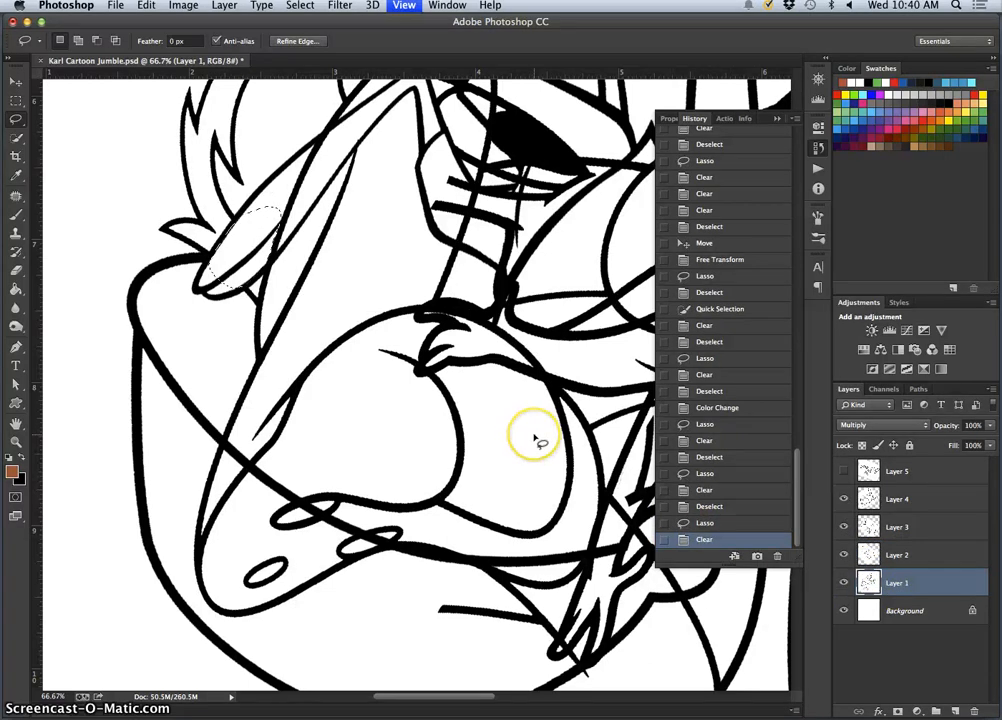
- Lasso the small gloved hand resting on the big round nose, check whether Layer 2 holds it, delete it from Layer 2 and deselect
key(super+minus)
key(super+minus)
key(super+minus)
key(super+minus)
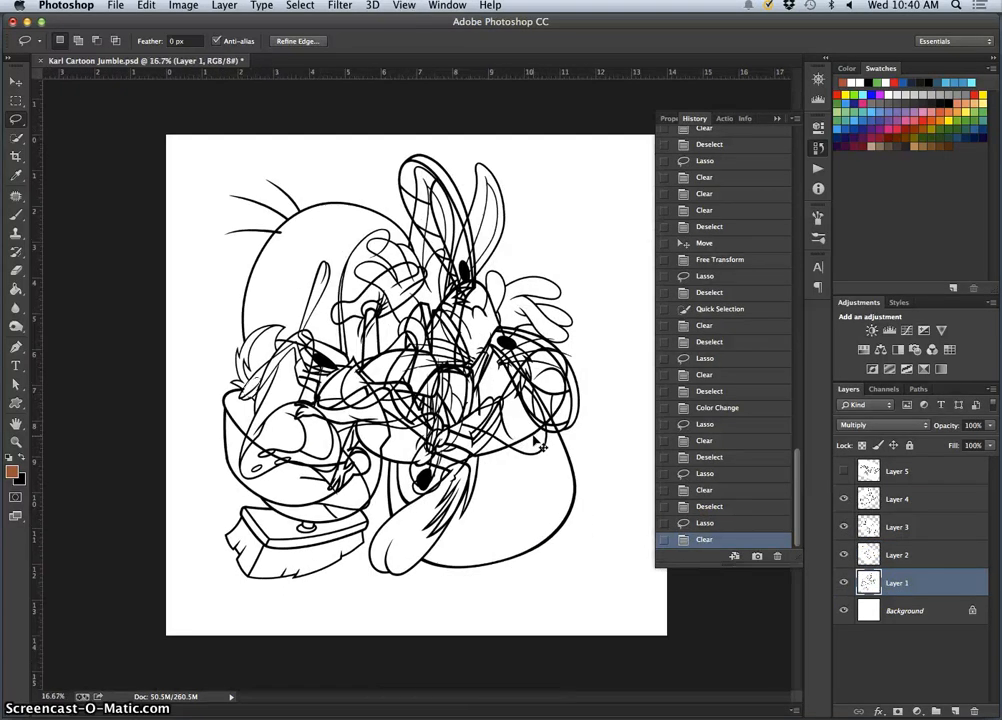
key(super+plus)
key(super+plus)
key(super+plus)
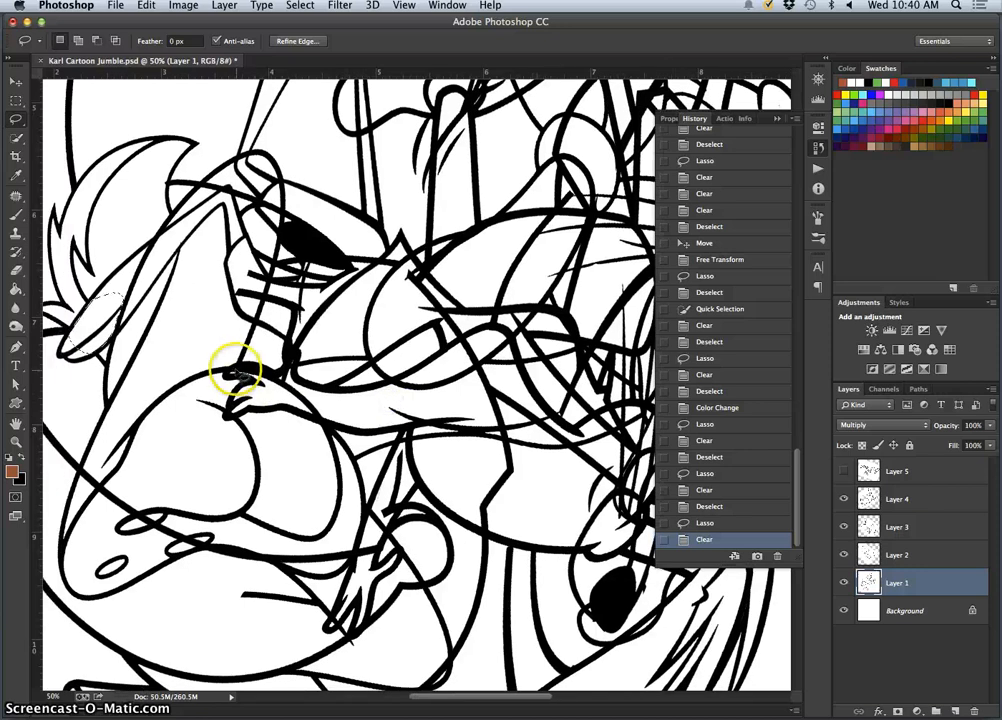
drag(231, 371, 229, 370)
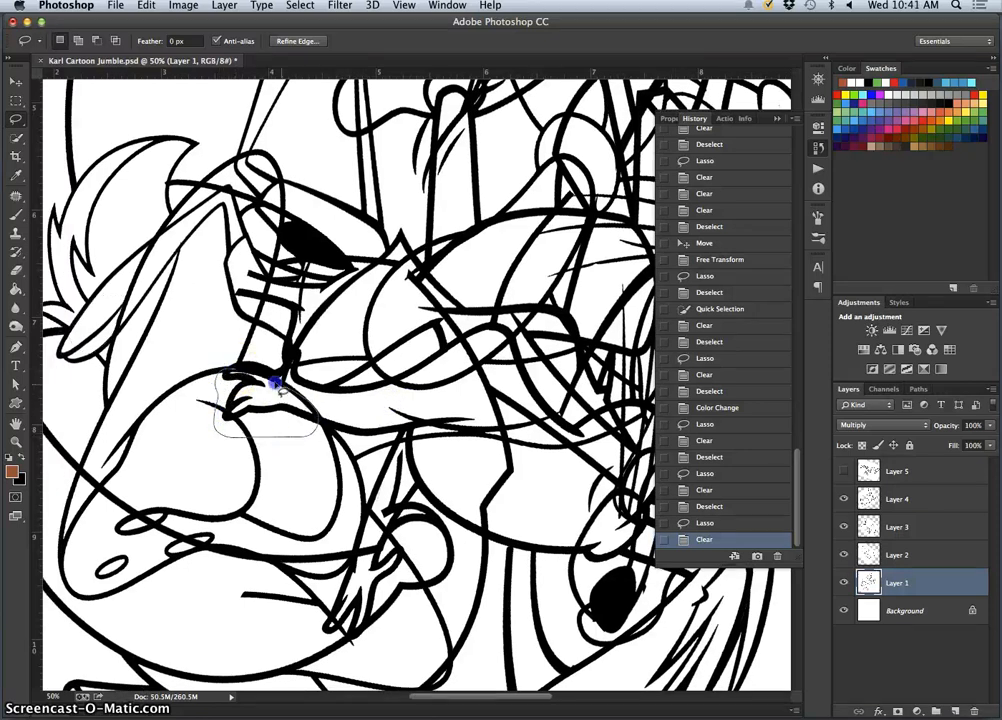
drag(259, 400, 262, 402)
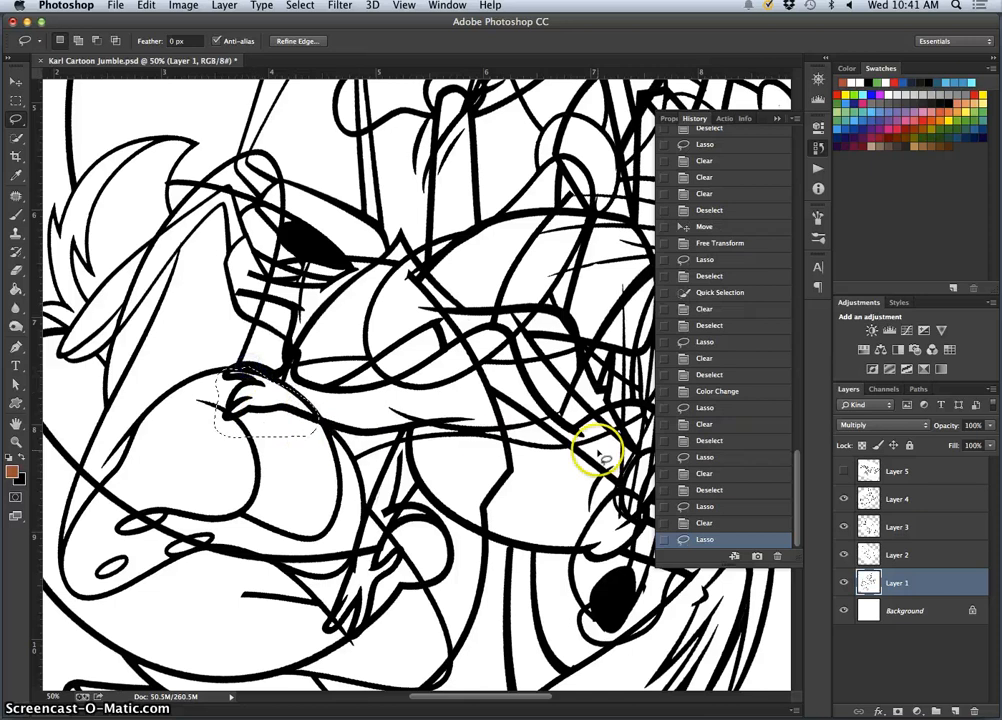
click(845, 556)
click(845, 556)
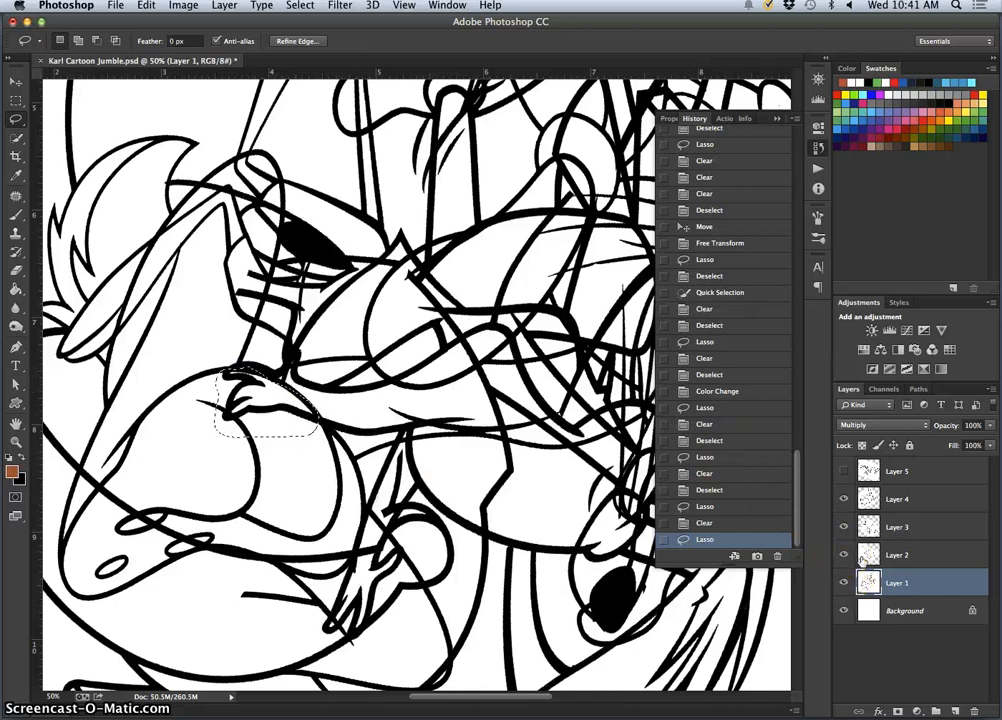
click(892, 558)
key(Delete)
click(425, 480)
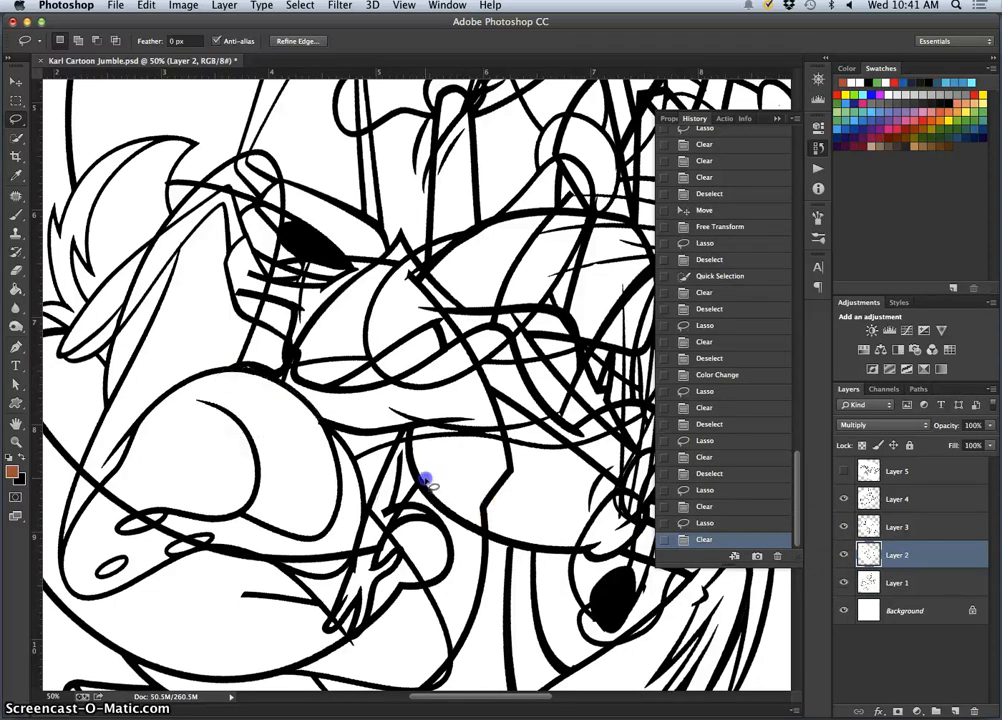
- Lasso the leftover thick strokes along the upper edge of the round nose on Layer 2, delete them and deselect
key(super+plus)
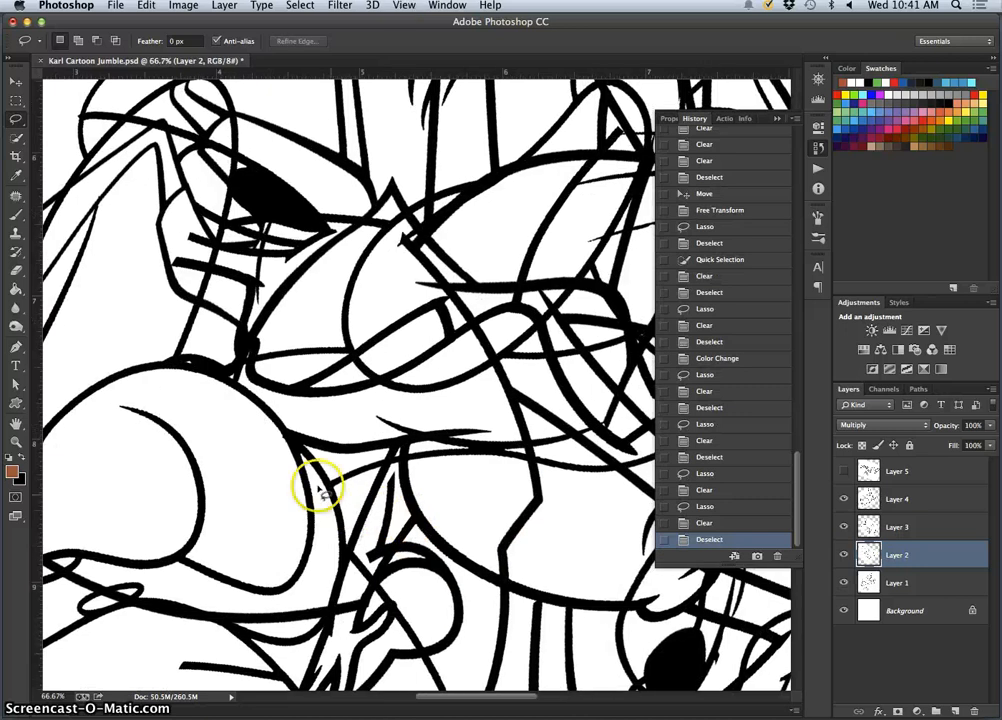
key(super+plus)
drag(243, 432, 343, 405)
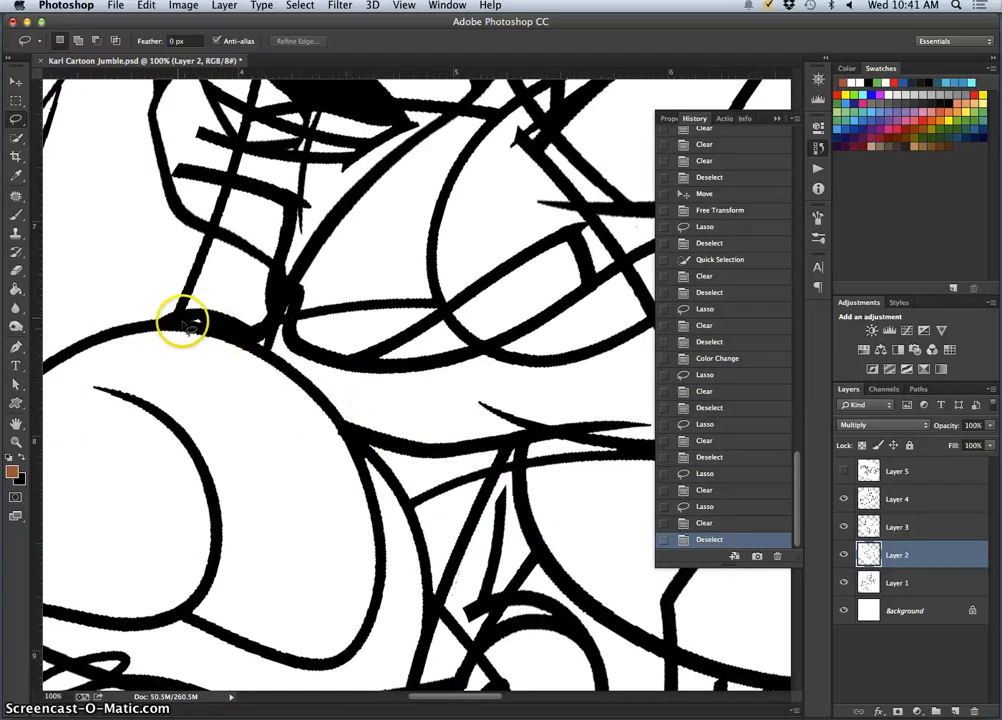
drag(153, 326, 154, 327)
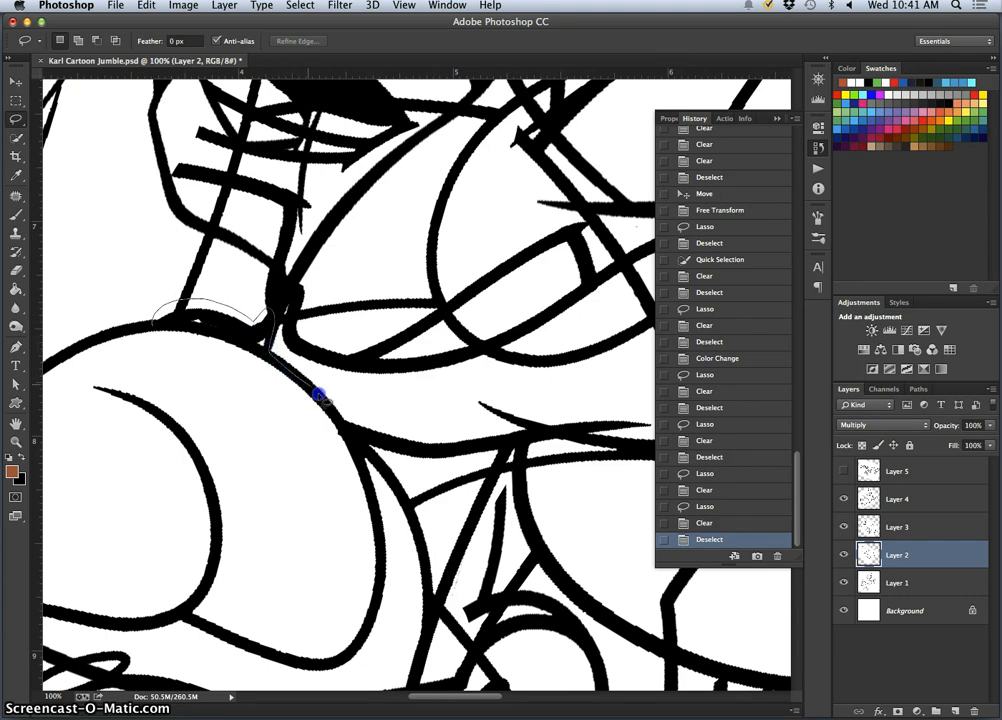
drag(258, 447, 256, 445)
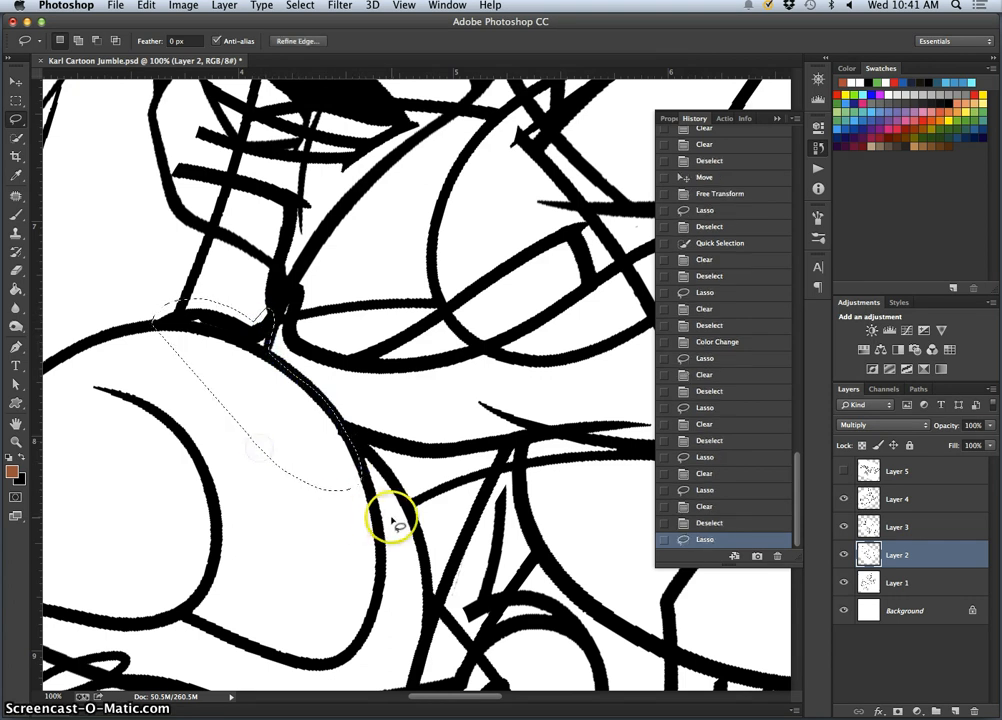
key(Delete)
key(super+d)
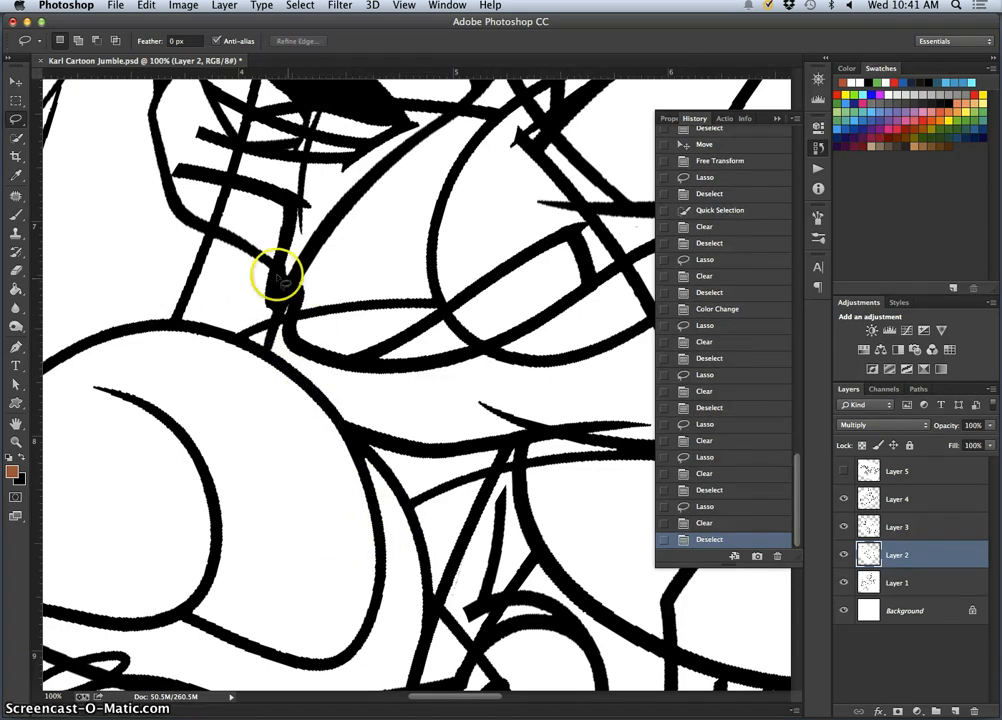
- Lasso the outer sliver of the black blob just above the round nose on Layer 2, delete it and deselect
drag(263, 257, 264, 259)
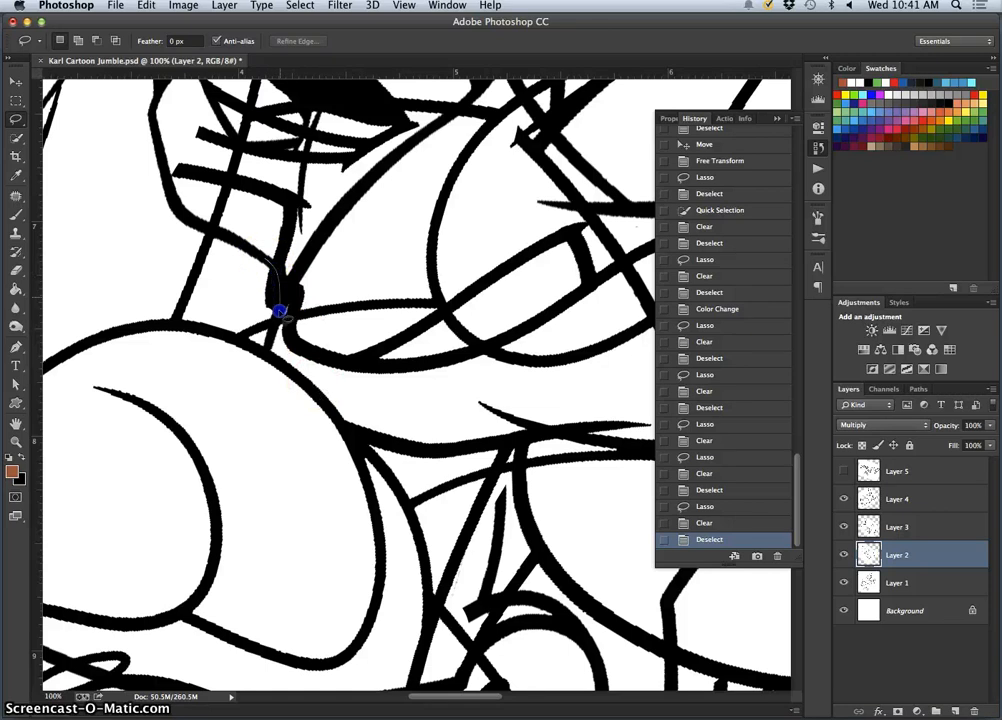
mouse_move(256, 296)
mouse_down()
mouse_move(264, 291)
mouse_move(254, 340)
mouse_up()
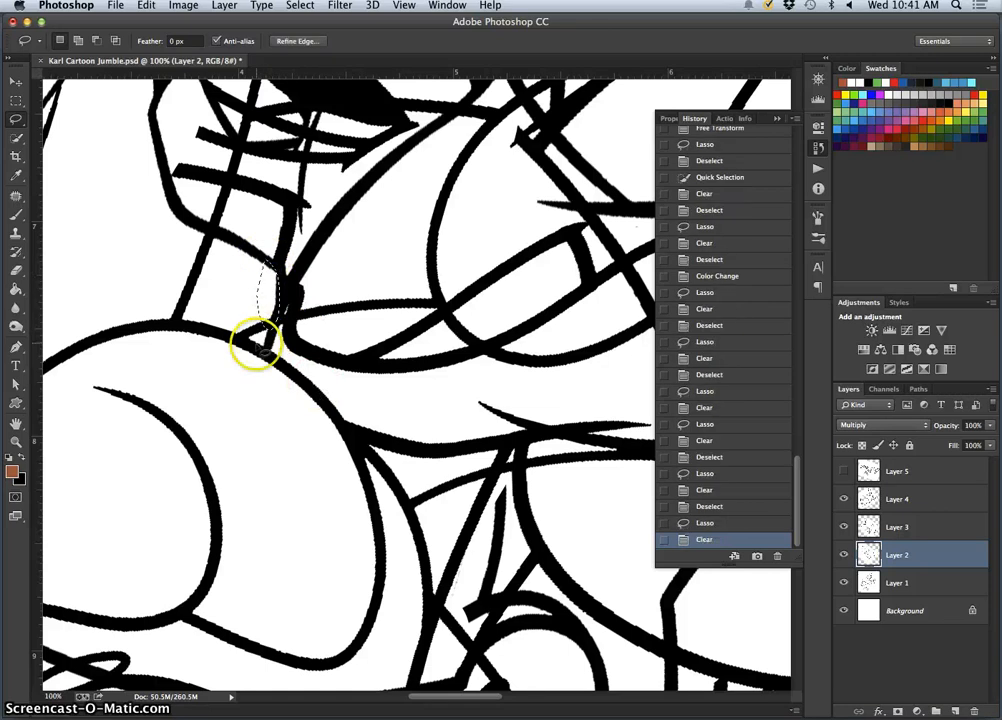
key(Delete)
key(super+d)
- Lasso the rest of the black blob where the lines meet above the round nose, delete it from Layer 2 and deselect
mouse_move(270, 265)
mouse_down()
mouse_move(300, 289)
mouse_move(268, 264)
mouse_move(314, 281)
mouse_move(329, 294)
mouse_move(326, 308)
mouse_move(268, 320)
mouse_move(266, 272)
mouse_up()
key(Delete)
key(super+equal)
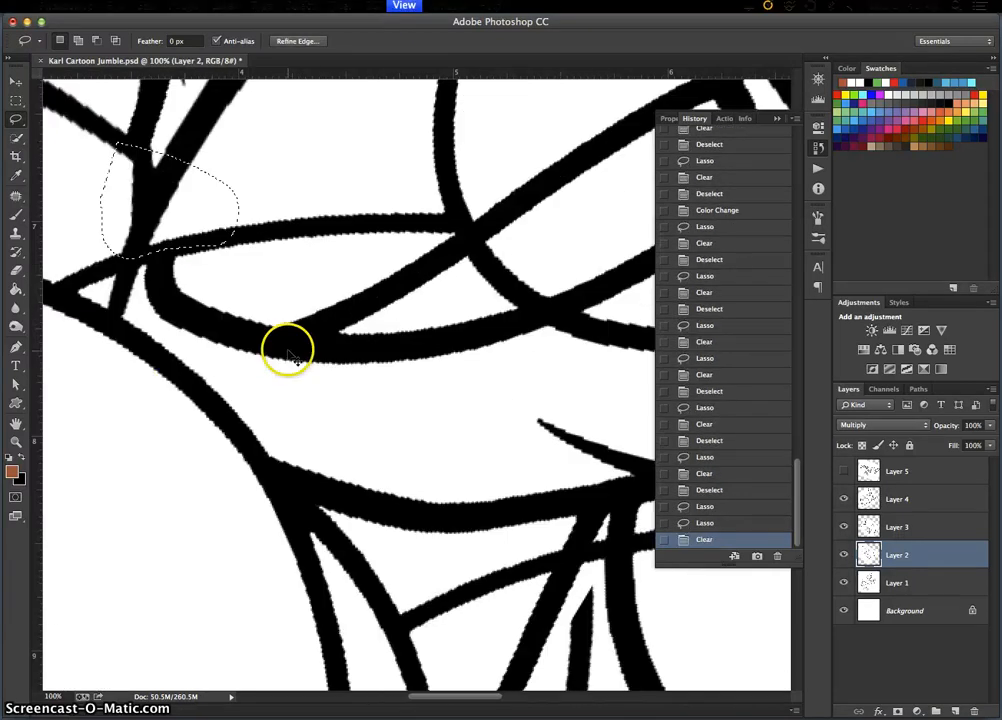
key(super+minus)
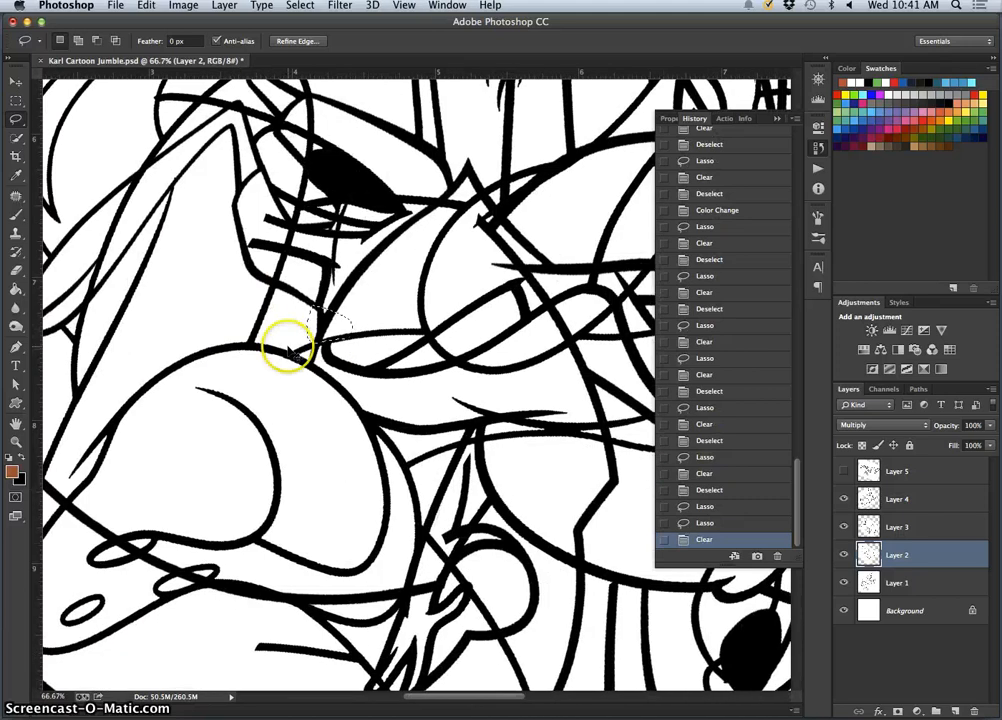
mouse_move(407, 393)
mouse_down()
mouse_move(394, 431)
mouse_move(405, 358)
mouse_move(391, 420)
mouse_move(400, 397)
mouse_up()
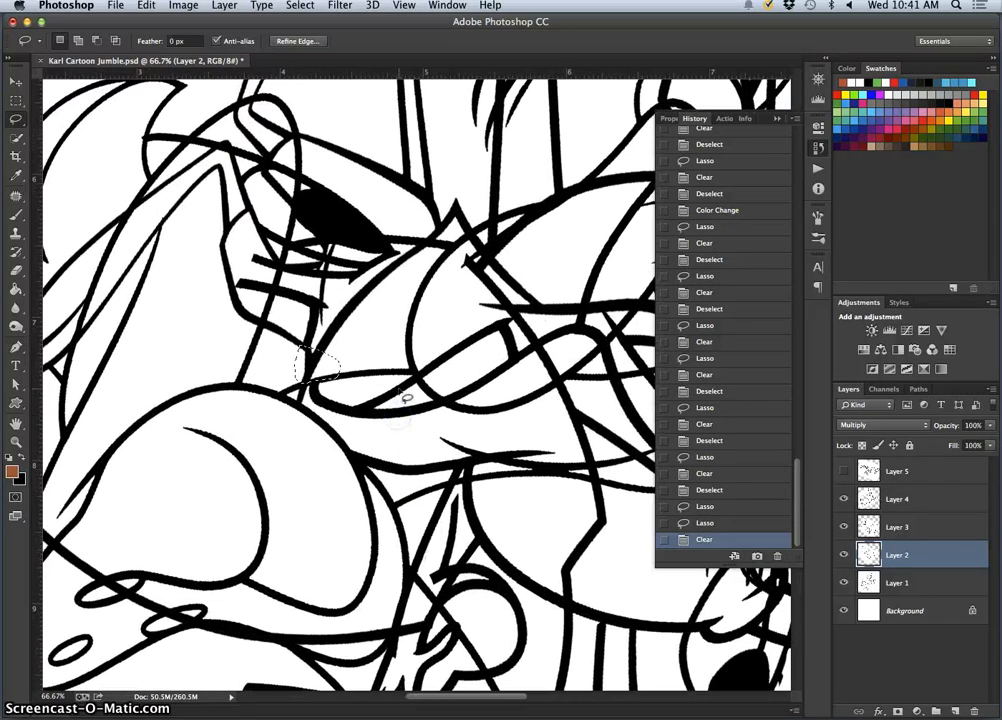
key(super+0)
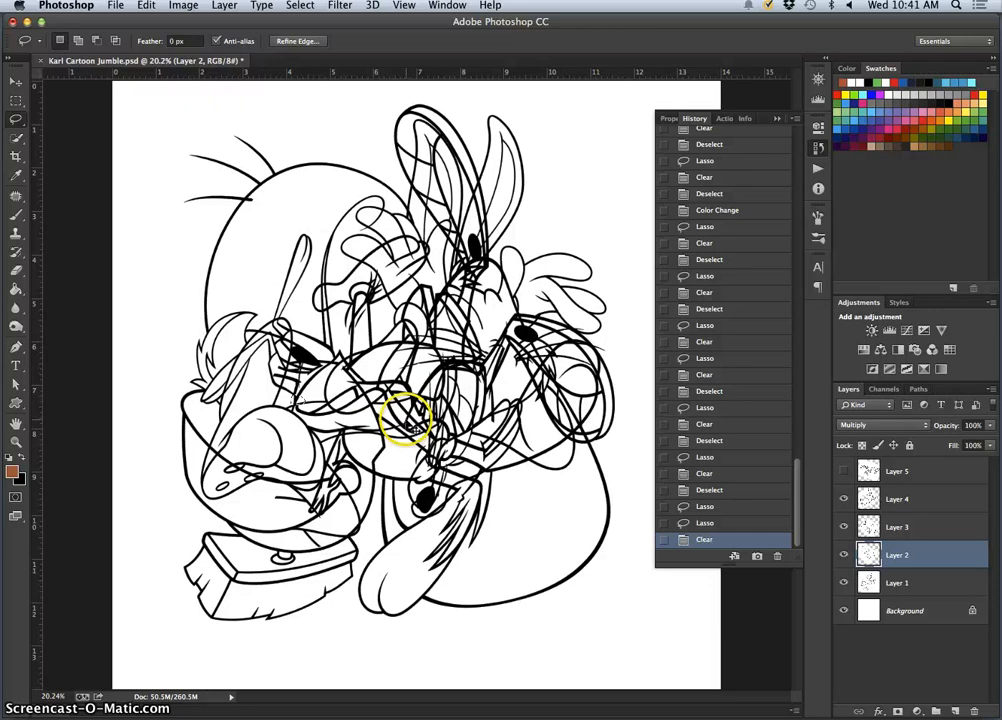
key(super+d)
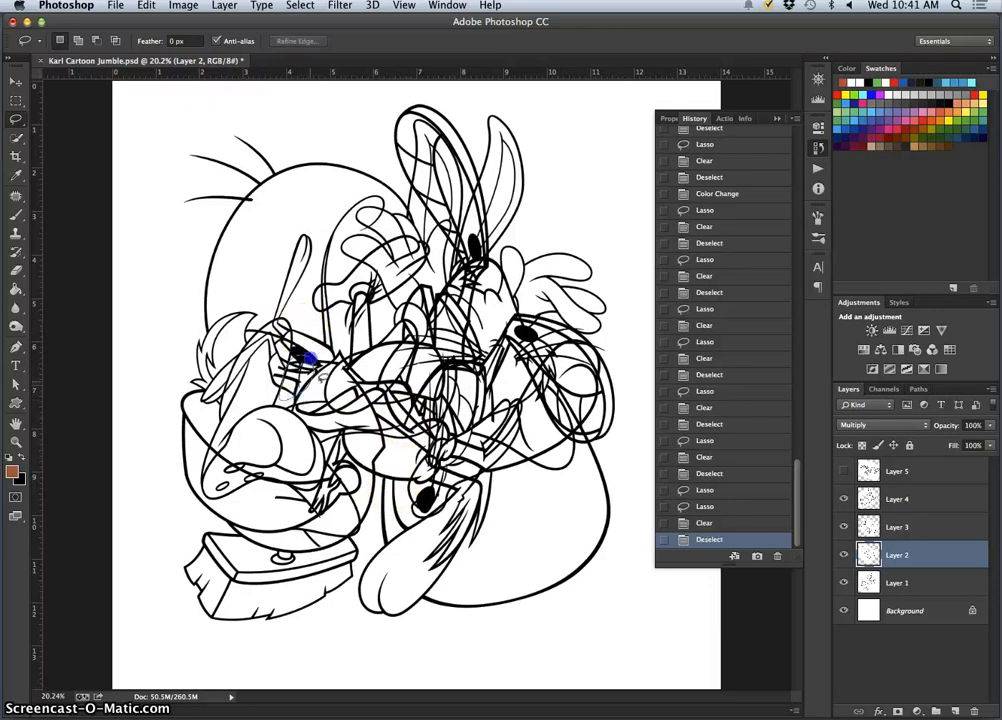
- Lasso and delete the stray strokes below the black eye, and do the same for the remaining black eye fill on Layer 2, then deselect
drag(317, 375, 313, 363)
key(Delete)
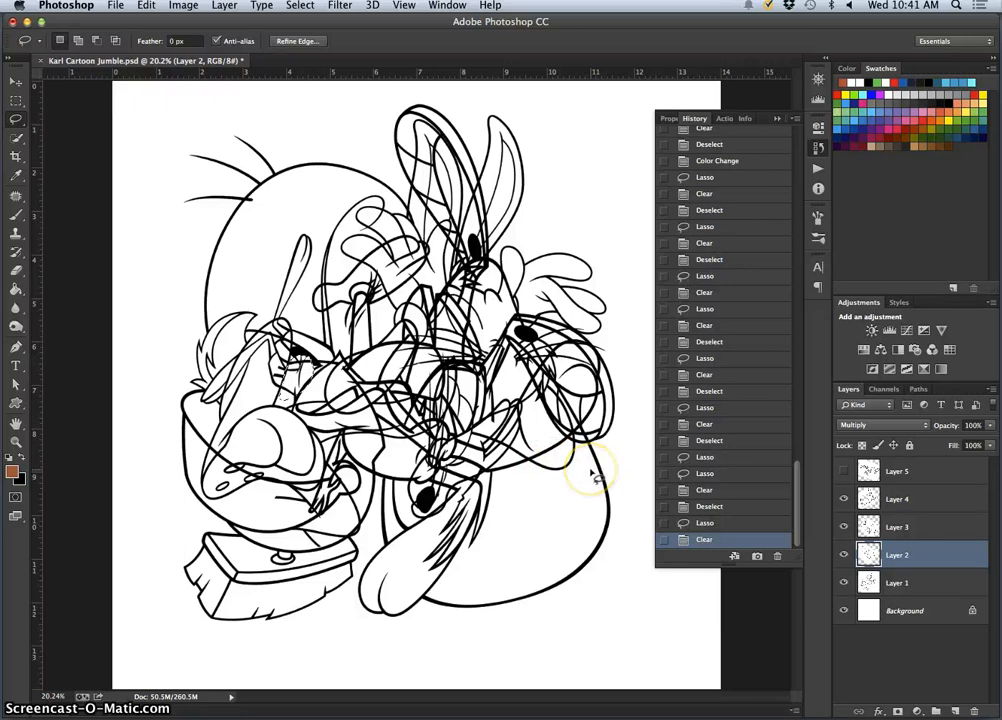
click(537, 522)
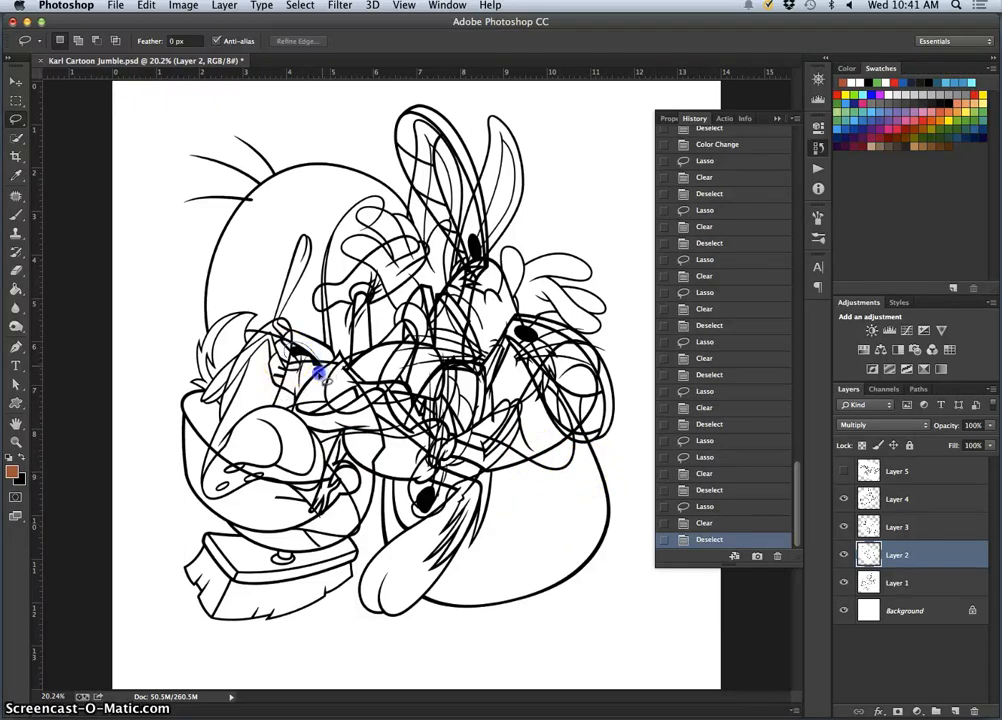
drag(290, 358, 318, 364)
key(Delete)
click(323, 354)
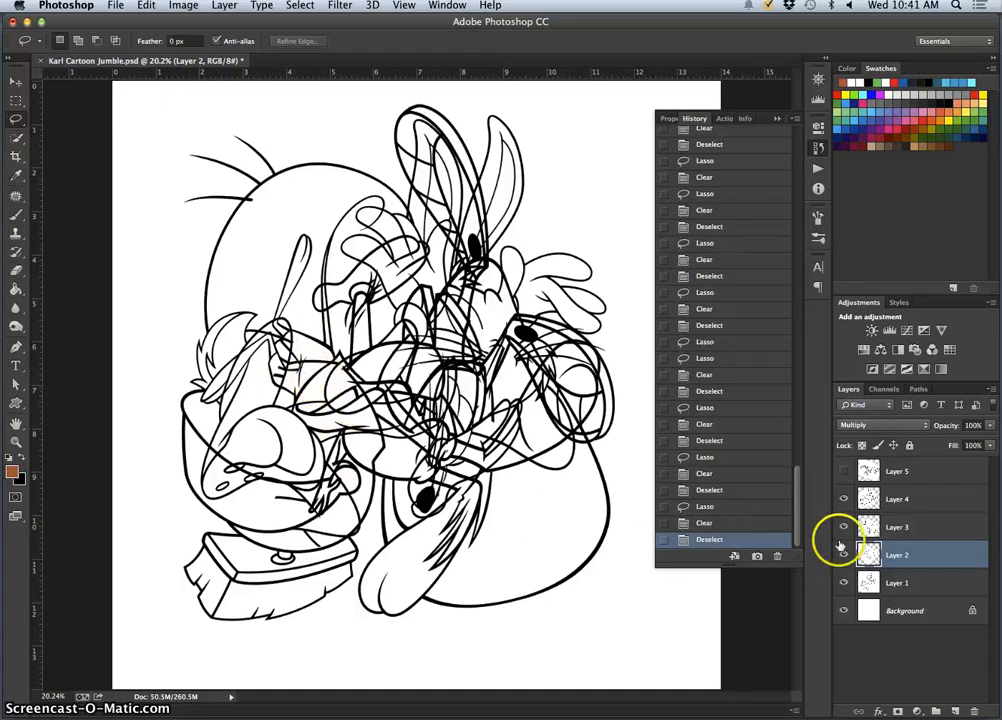
- Make Layer 5 visible again above the cleaned-up line art
click(845, 473)
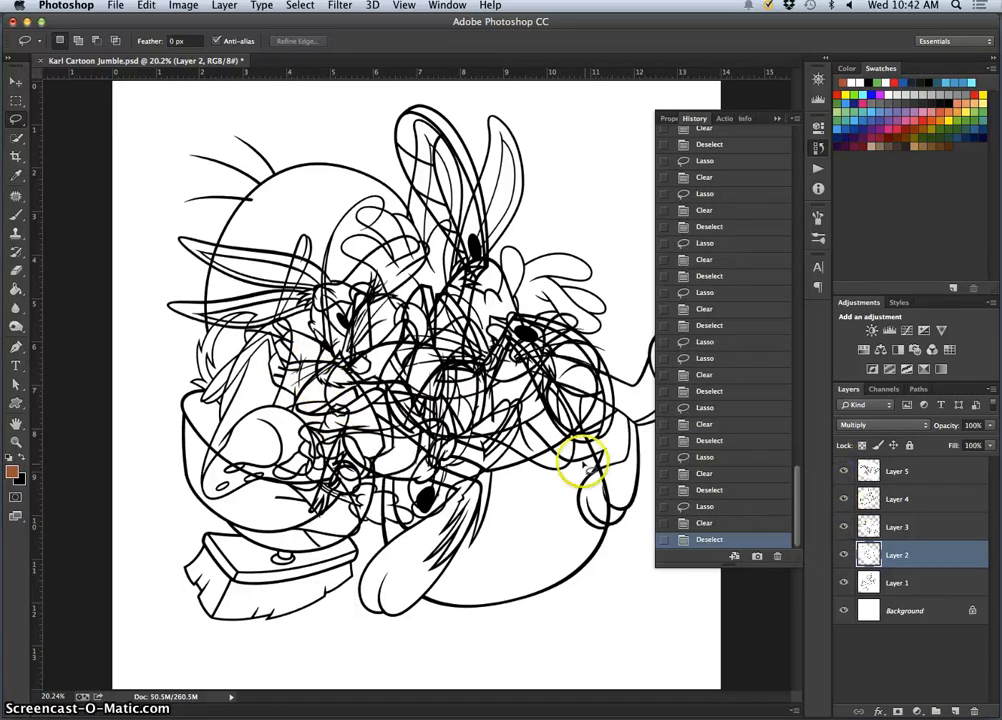
key(super+minus)
key(super+minus)
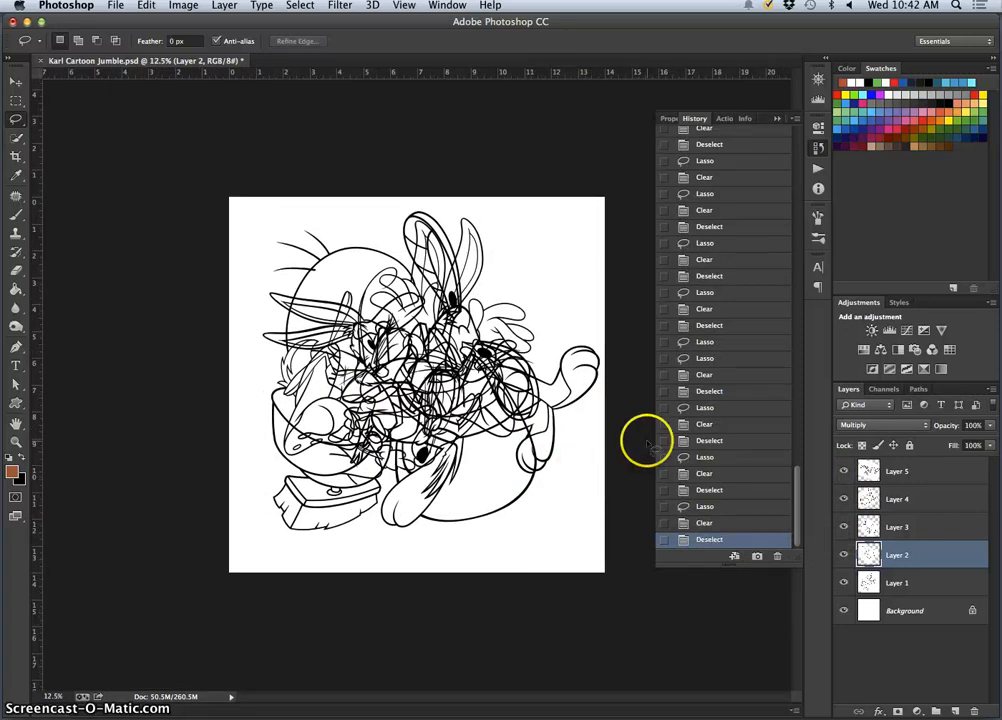
- Warp Layer 5 freehand, pulling the rabbit's head and ears outward to the upper left and its feet inward and down
click(860, 474)
key(super+t)
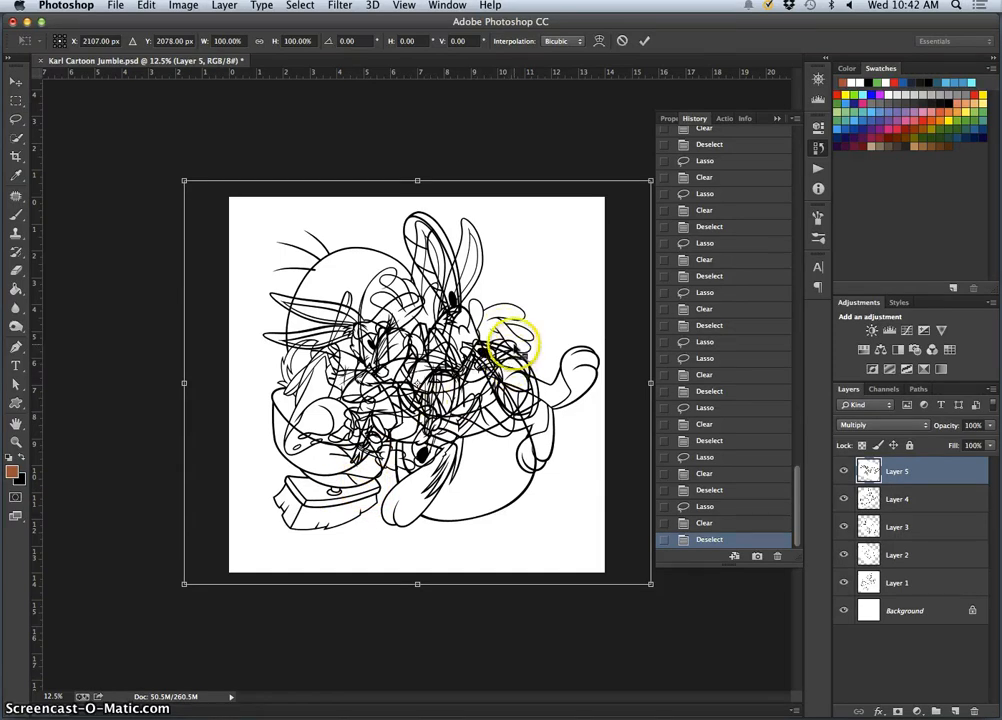
right_click(518, 346)
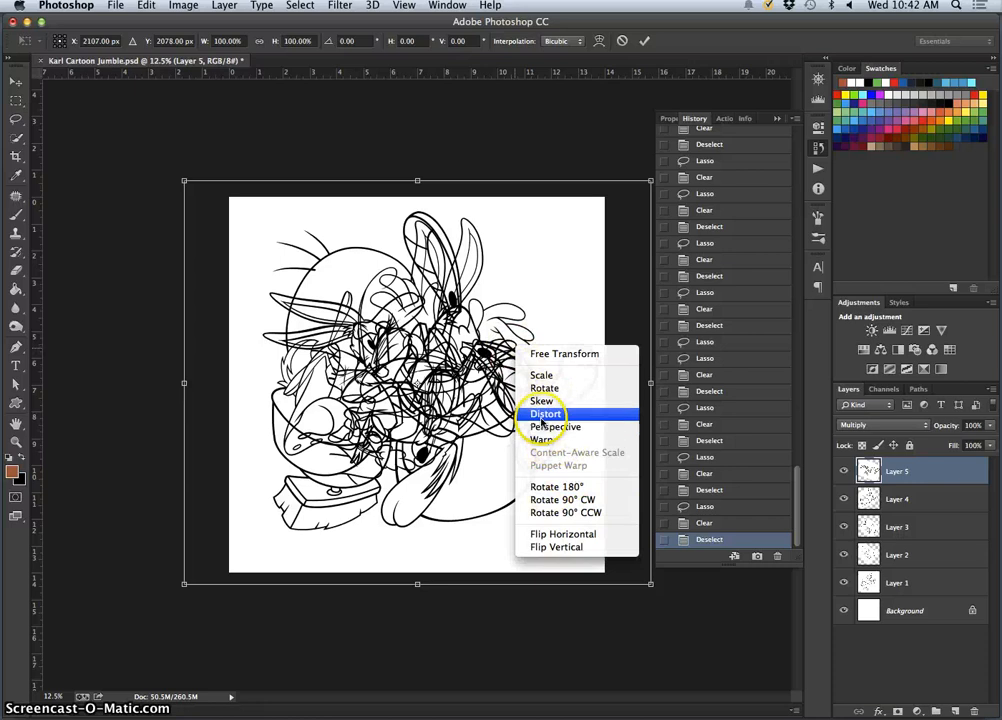
click(546, 441)
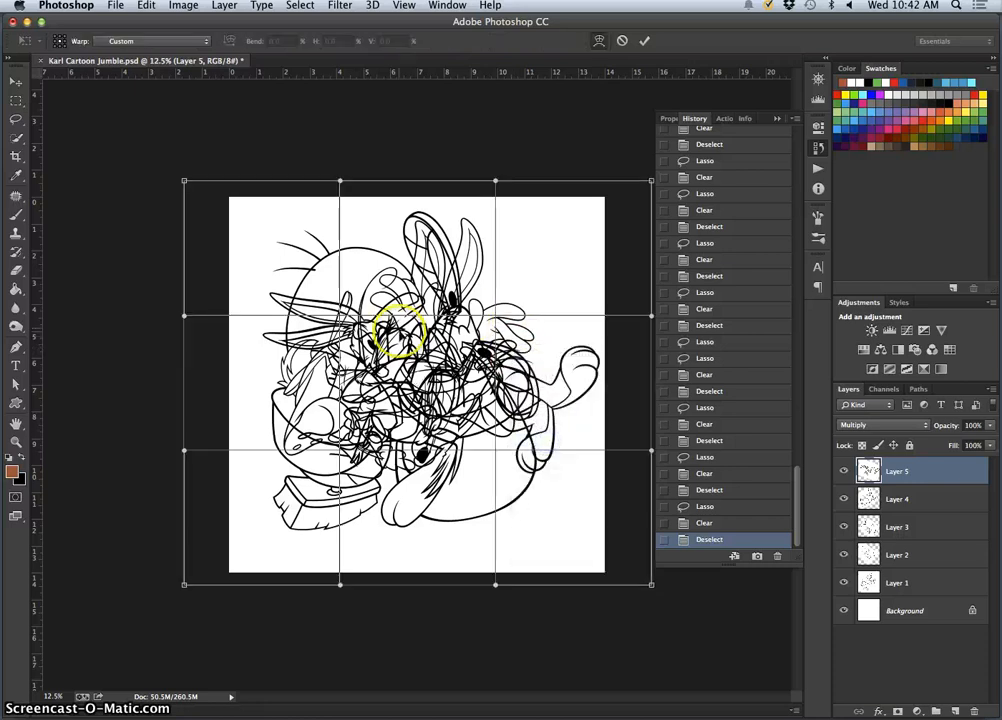
mouse_move(394, 331)
mouse_down()
mouse_move(386, 277)
mouse_move(324, 353)
mouse_move(330, 363)
mouse_up()
drag(498, 438, 488, 503)
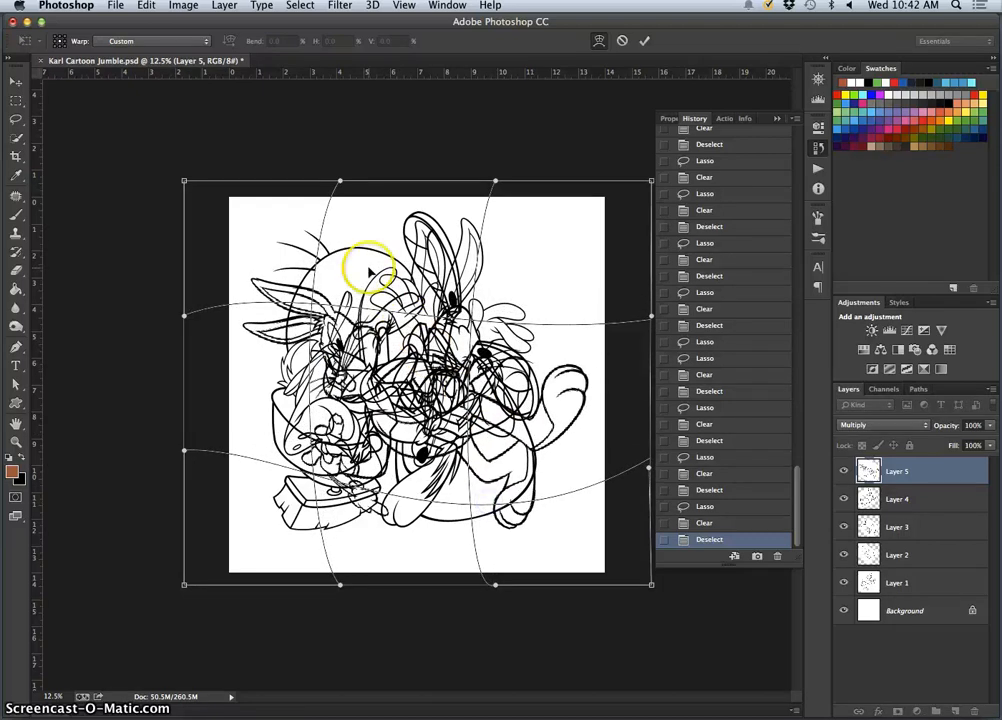
drag(374, 261, 389, 233)
mouse_move(562, 375)
mouse_down()
mouse_move(548, 358)
mouse_move(538, 380)
mouse_up()
drag(303, 240, 259, 217)
drag(363, 530, 365, 541)
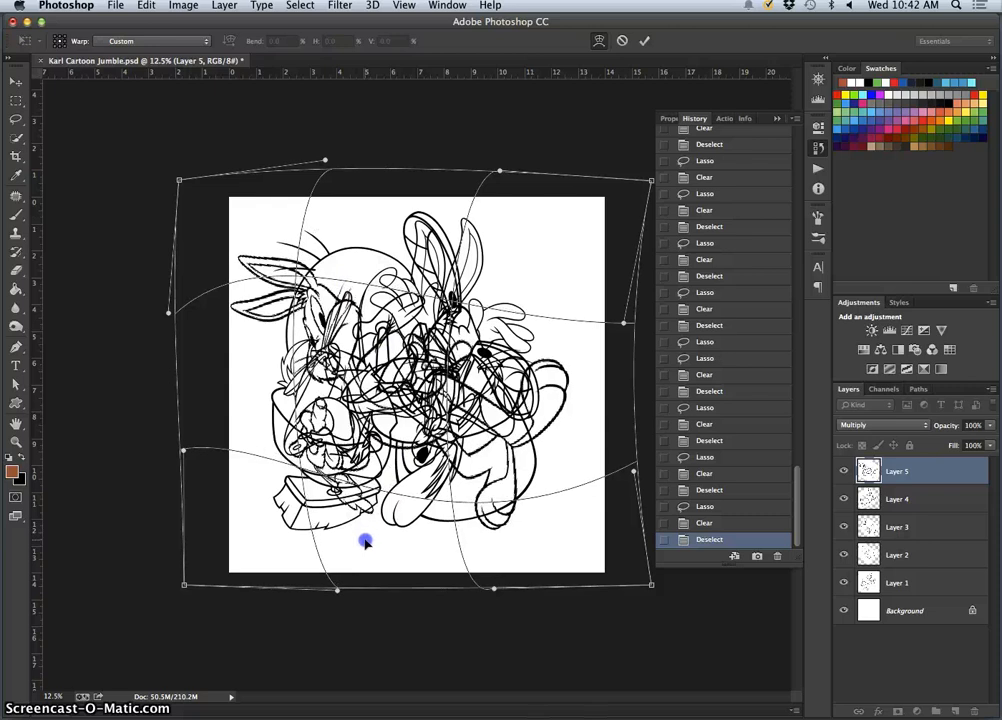
mouse_move(427, 236)
mouse_down()
mouse_move(421, 217)
mouse_move(447, 219)
mouse_up()
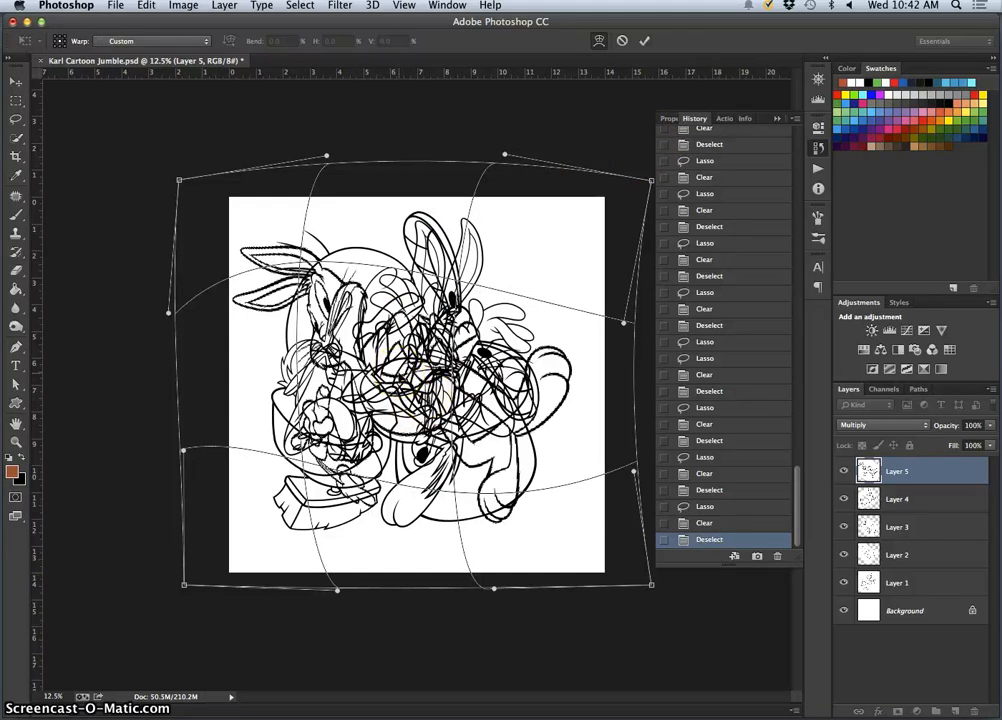
- Rotate the warped Layer 5 clockwise to about 19.84° and shift it so the rabbit's face overlaps the large round head
right_click(415, 398)
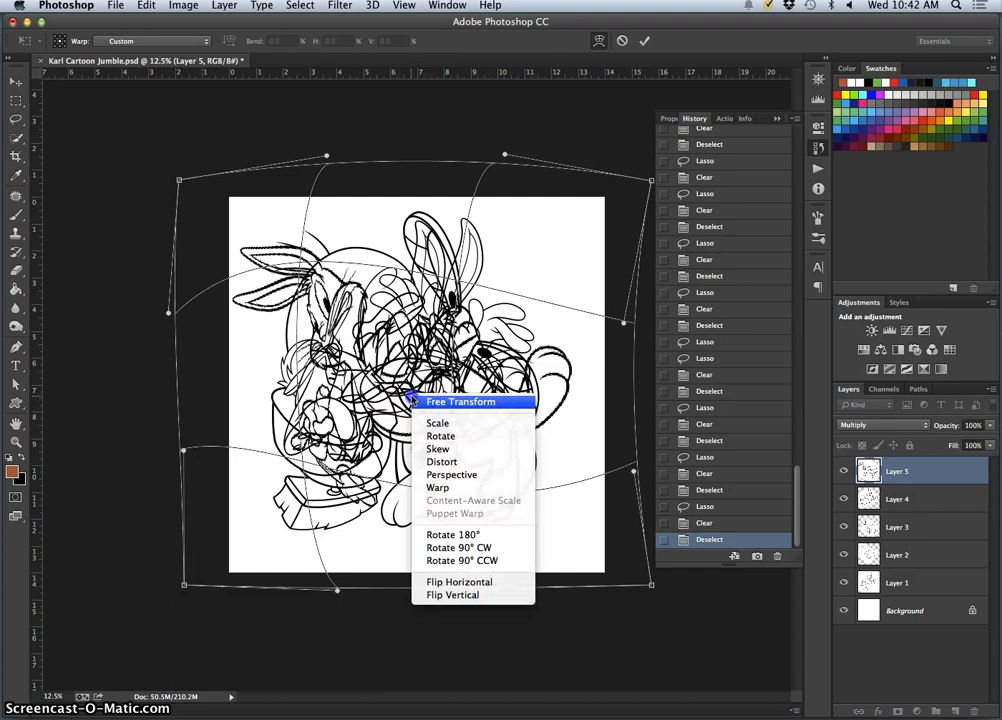
click(441, 436)
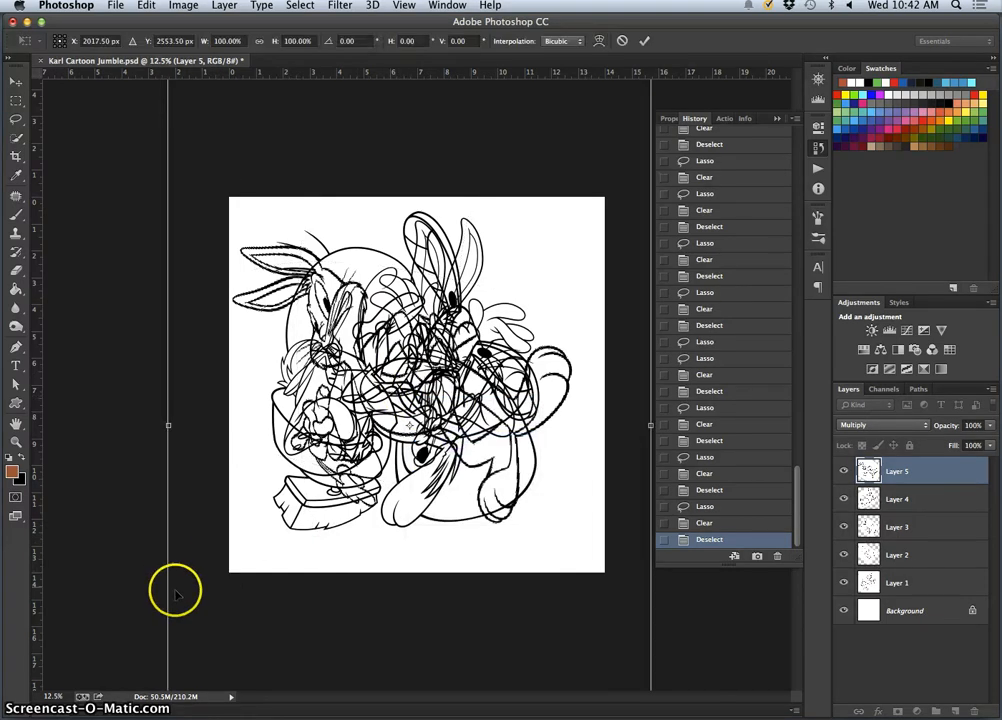
drag(128, 555, 103, 455)
mouse_move(372, 380)
mouse_down()
mouse_move(358, 384)
mouse_move(362, 396)
mouse_up()
drag(562, 462, 570, 409)
click(450, 410)
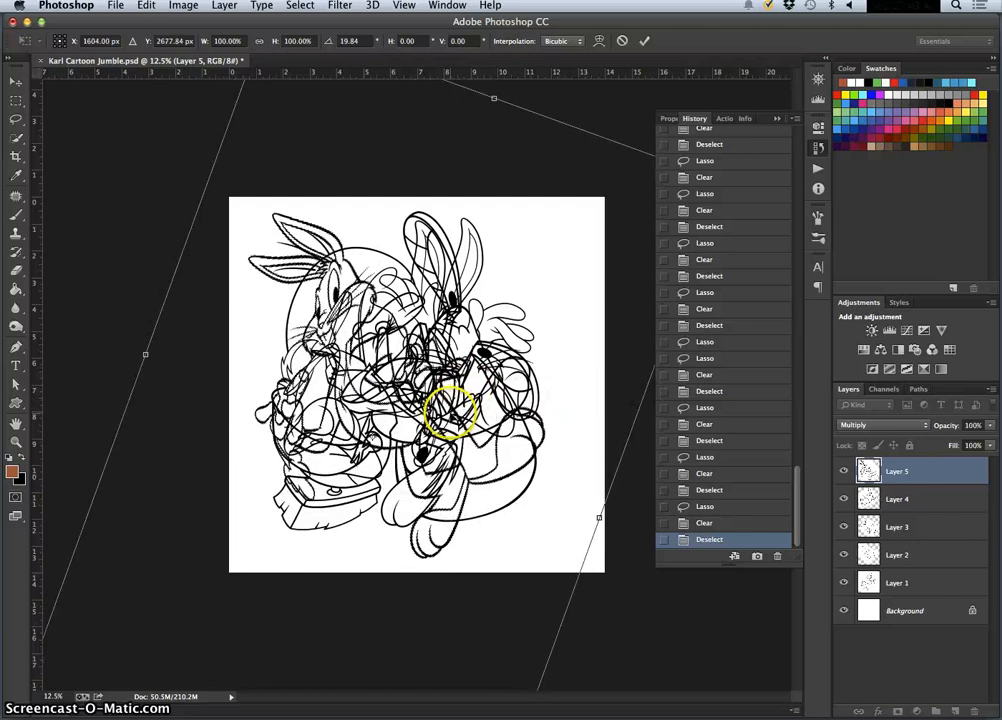
- Flip Layer 5 horizontally and move it to the right so its ears extend beyond the tall ears at the upper right
right_click(450, 410)
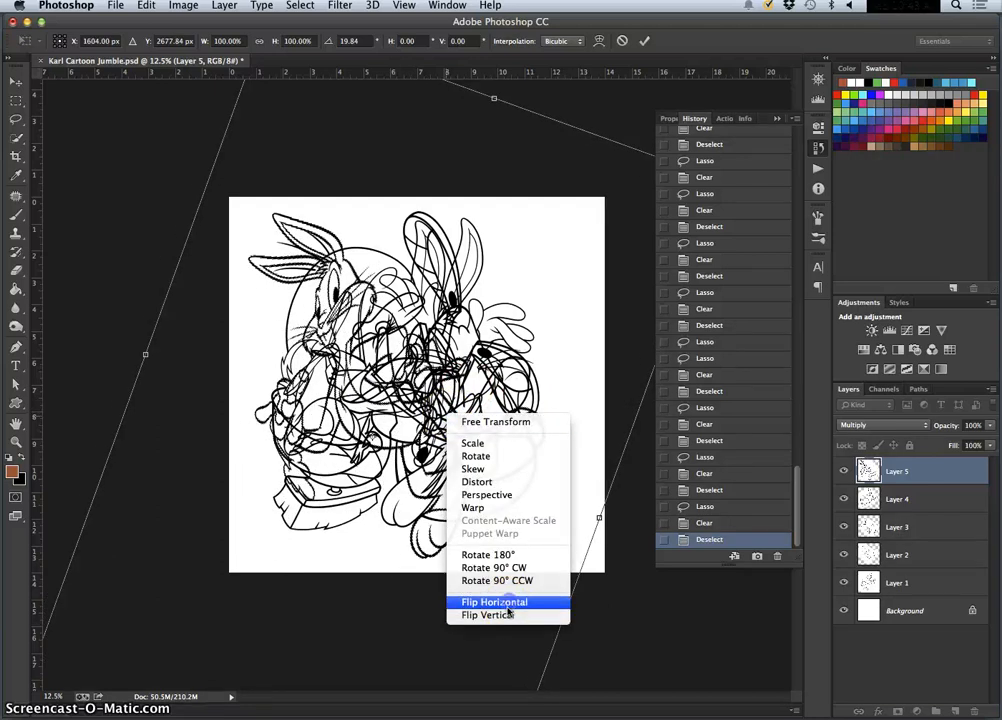
click(470, 598)
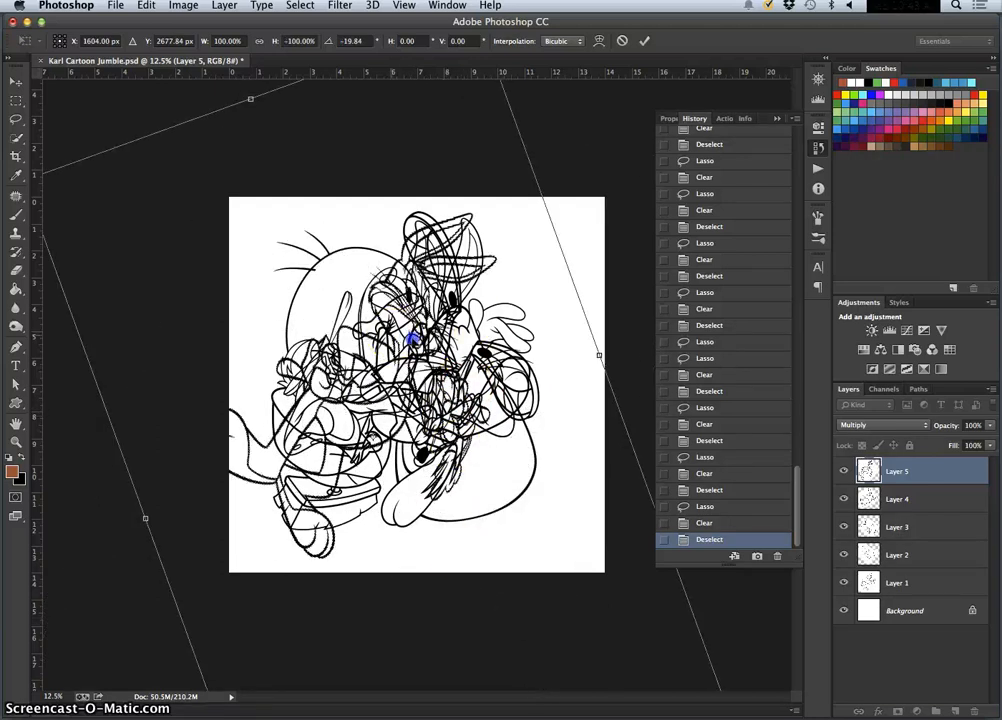
drag(409, 336, 461, 345)
click(114, 333)
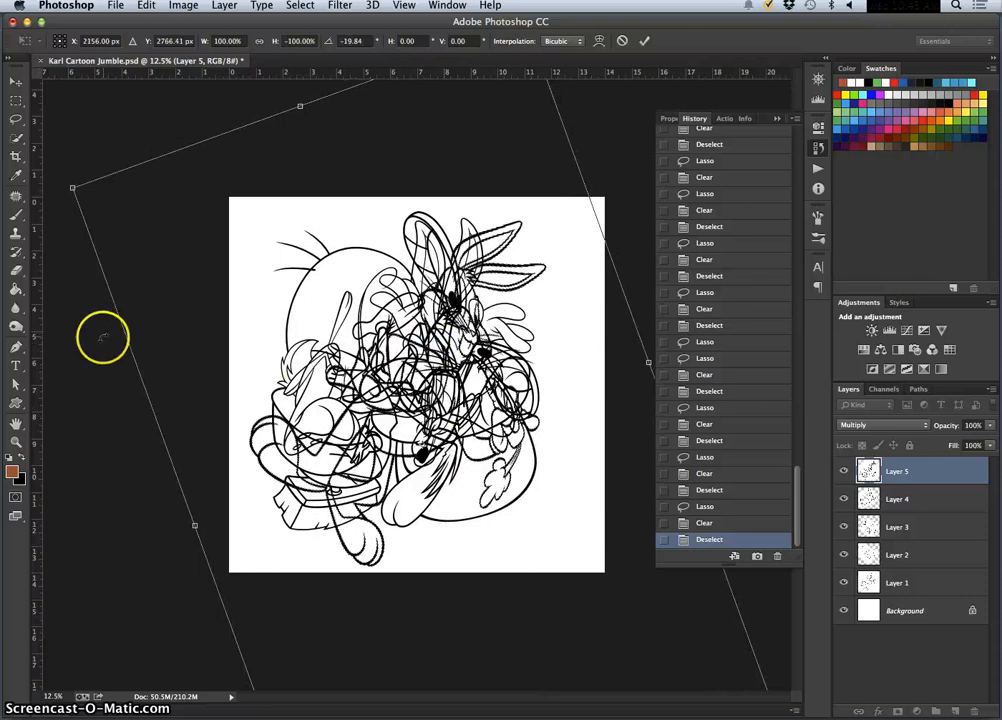
- Rotate Layer 5 to about -111.61°, position its ears outside the large round head at upper left, and apply the transform
drag(102, 338, 374, 604)
drag(479, 468, 506, 419)
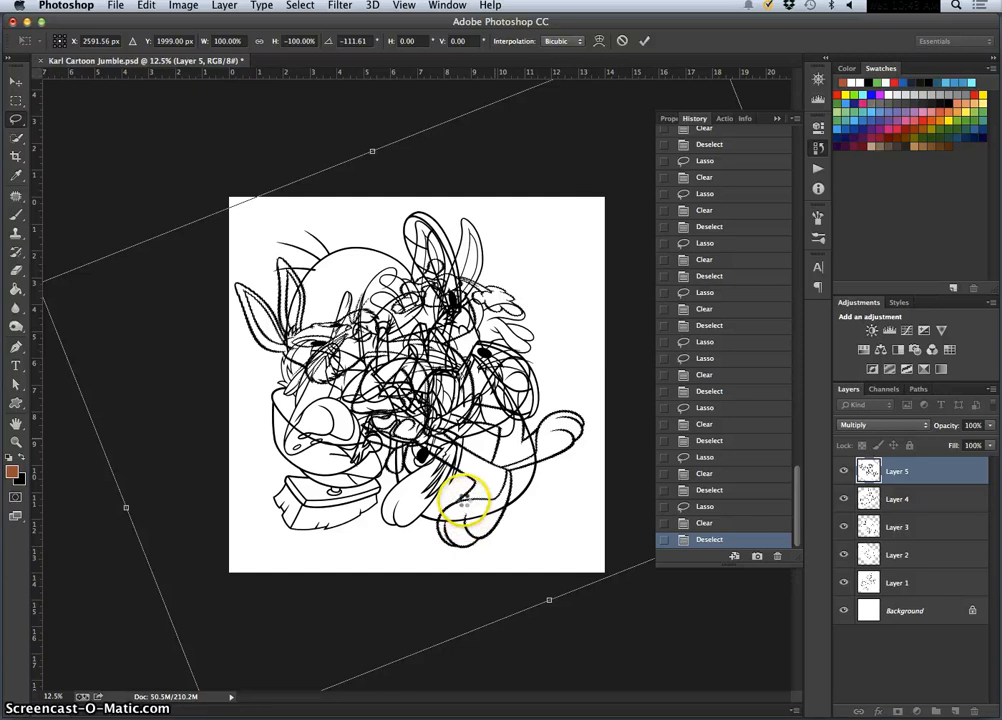
key(Return)
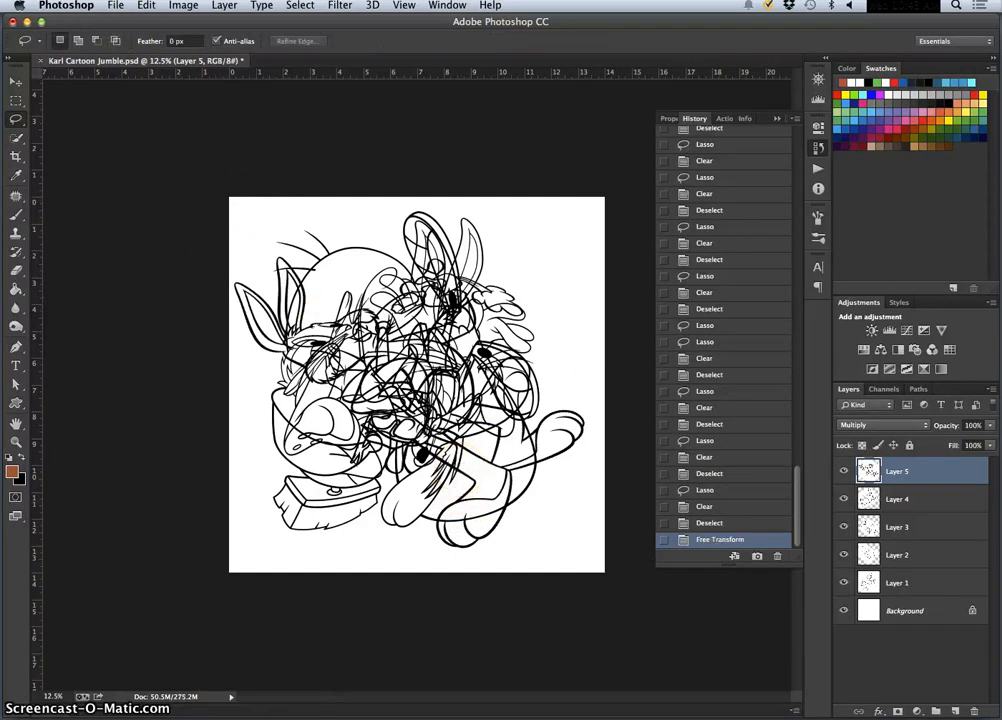
- Save the layered document as Karl Cartoon Jumble.psd in Photoshop format, replacing the existing file
click(115, 5)
click(365, 40)
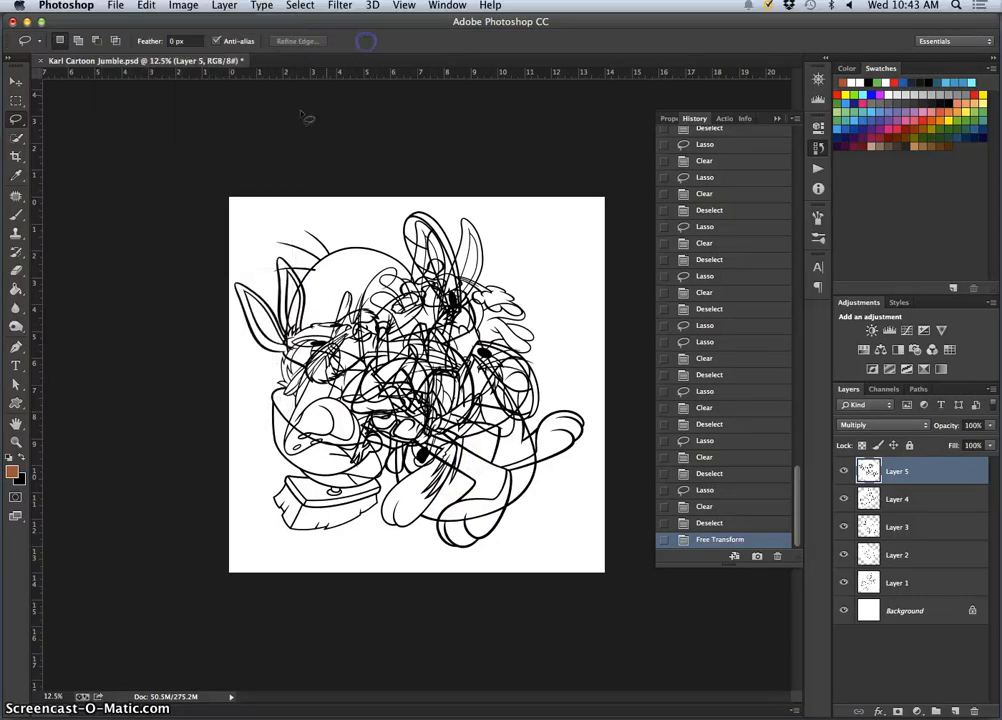
click(116, 6)
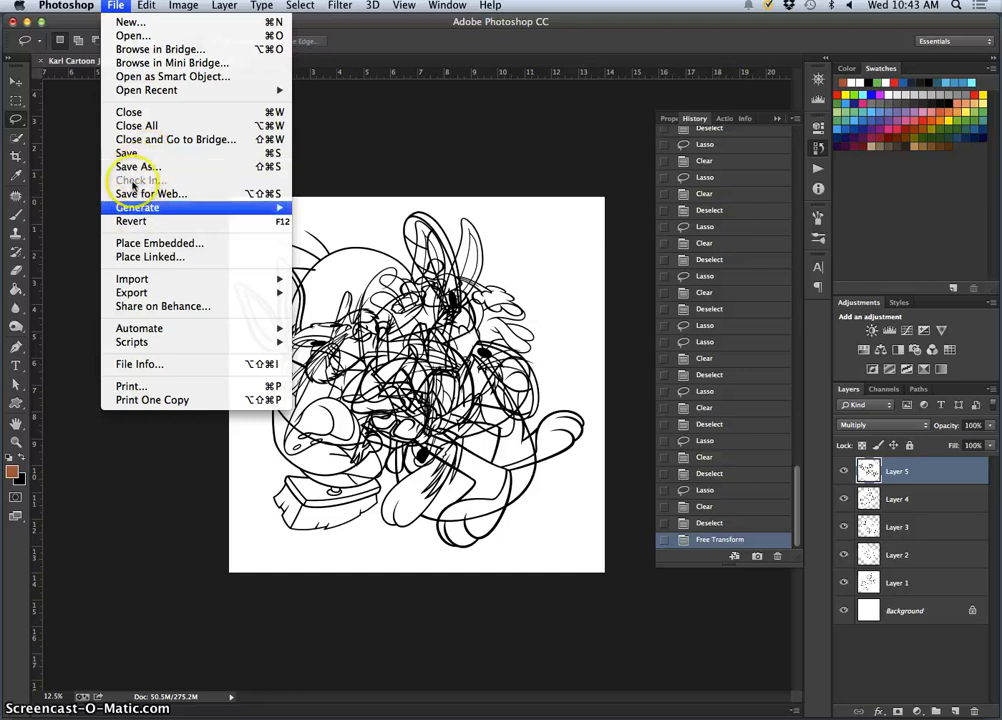
click(130, 168)
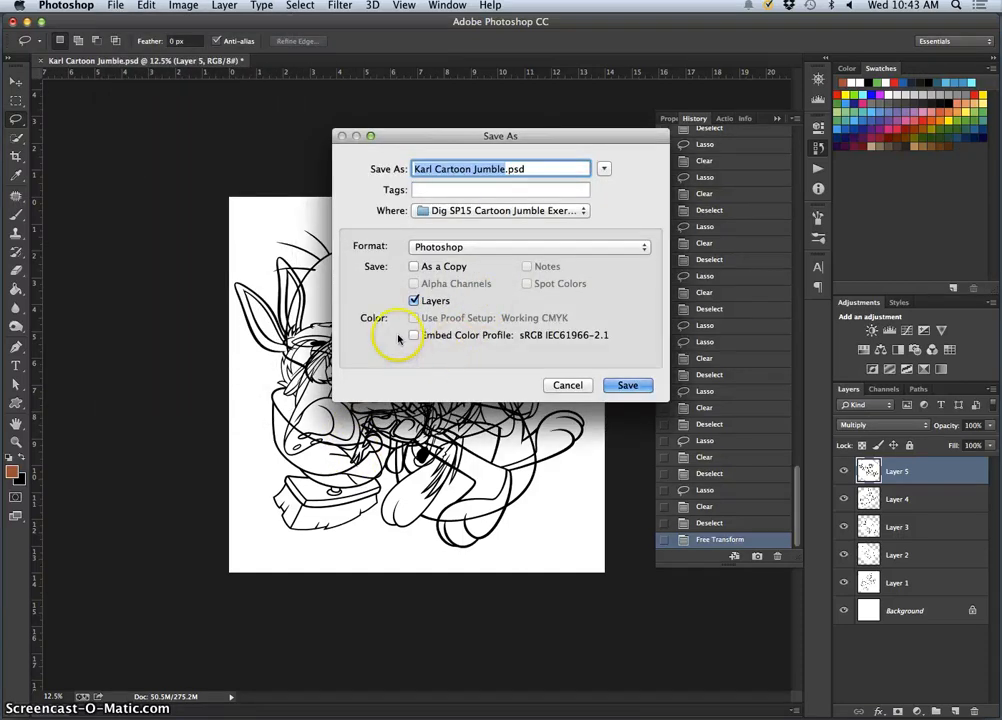
click(628, 386)
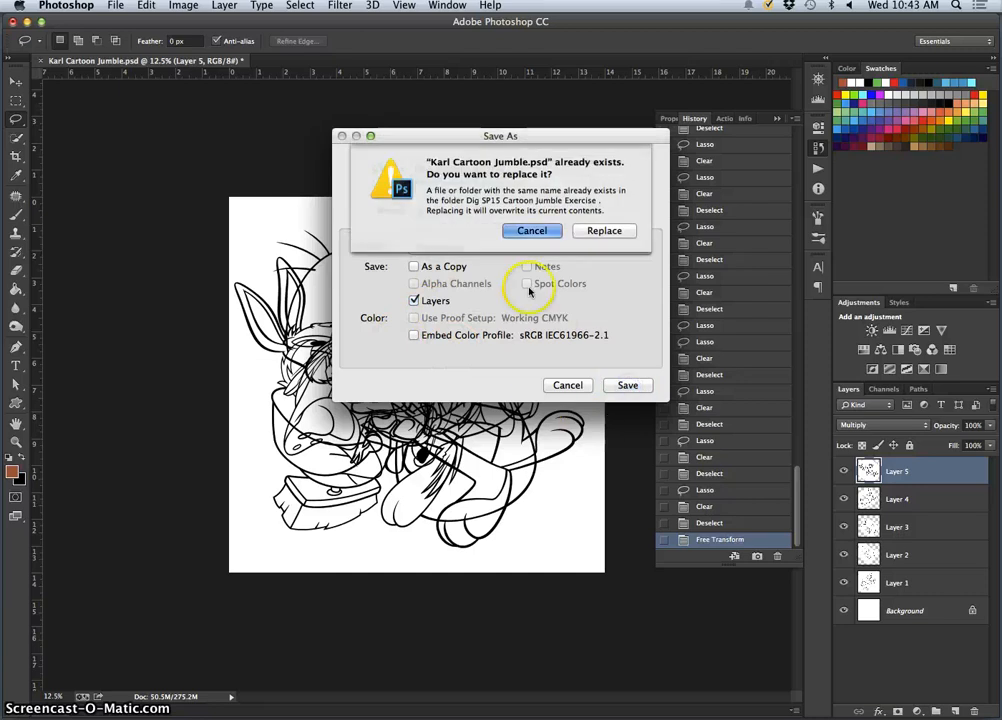
click(603, 230)
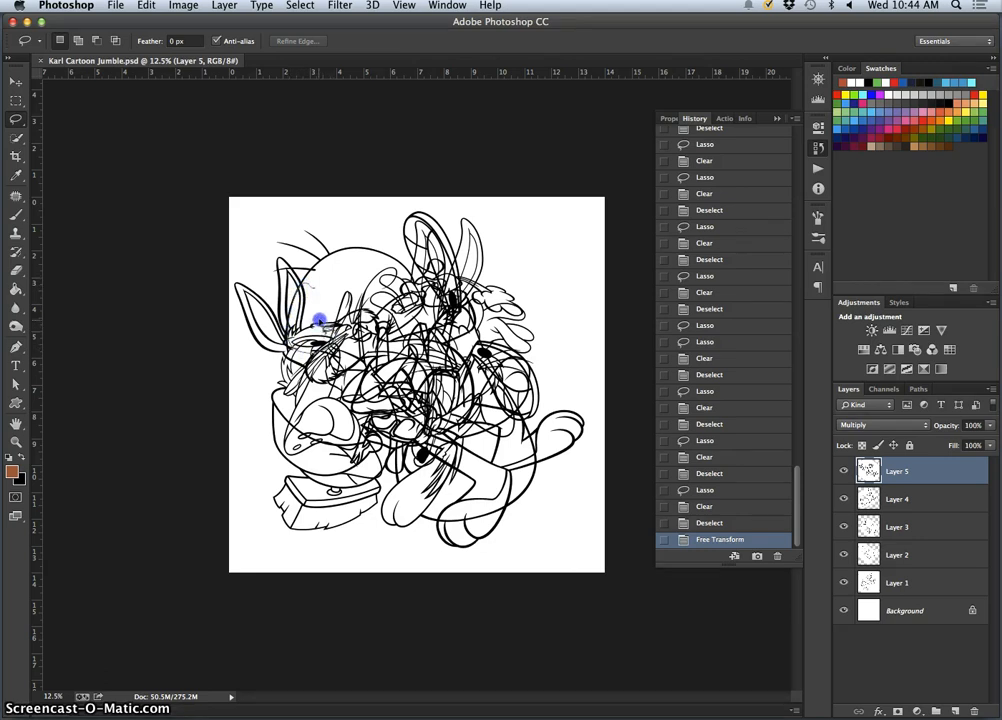
- Lasso the Layer 5 ear and brow lines that fall inside the left edge of the large round head, delete them and deselect
drag(322, 290, 318, 288)
key(BackSpace)
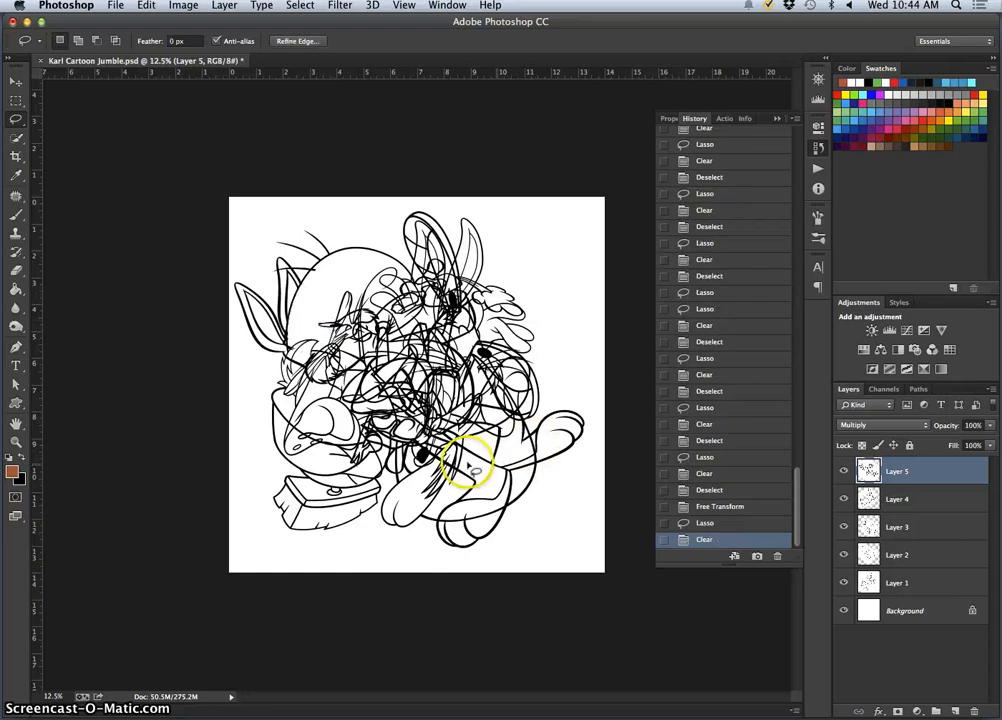
click(441, 438)
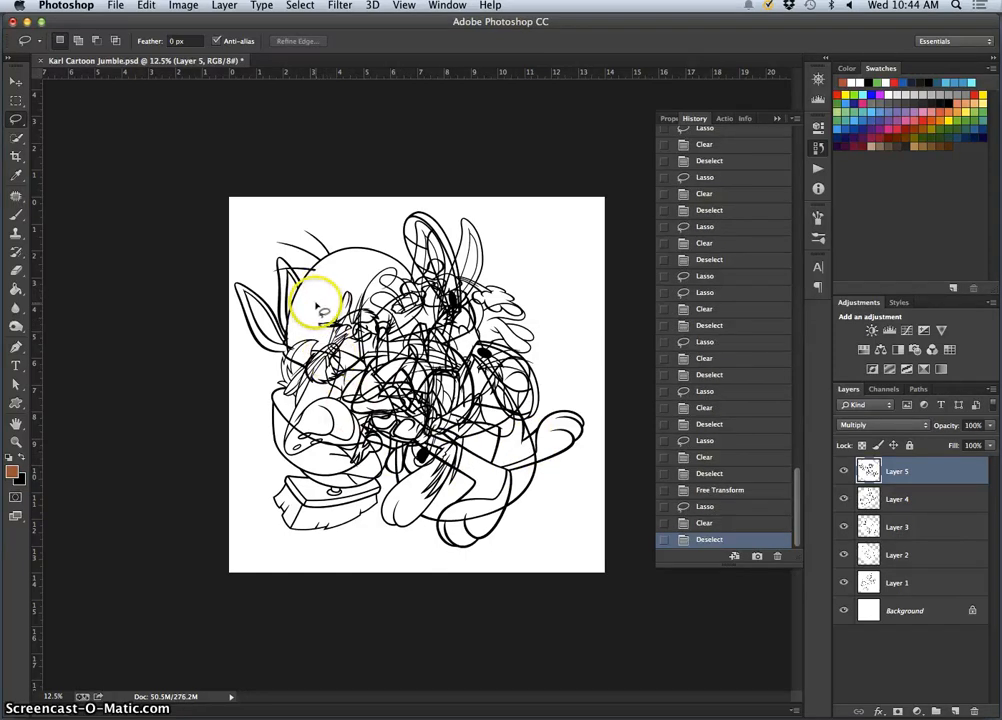
- Lasso the leftover Layer 5 line crossing the hair tuft below the ears, delete it and deselect
key(super+equal)
key(super+equal)
key(super+equal)
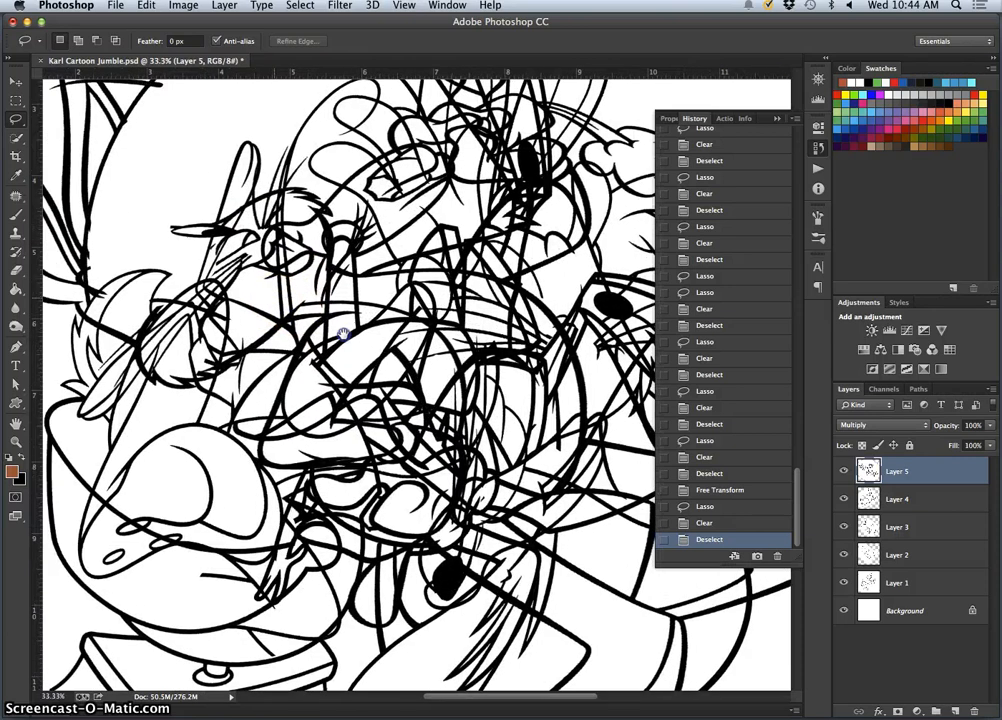
drag(343, 334, 365, 347)
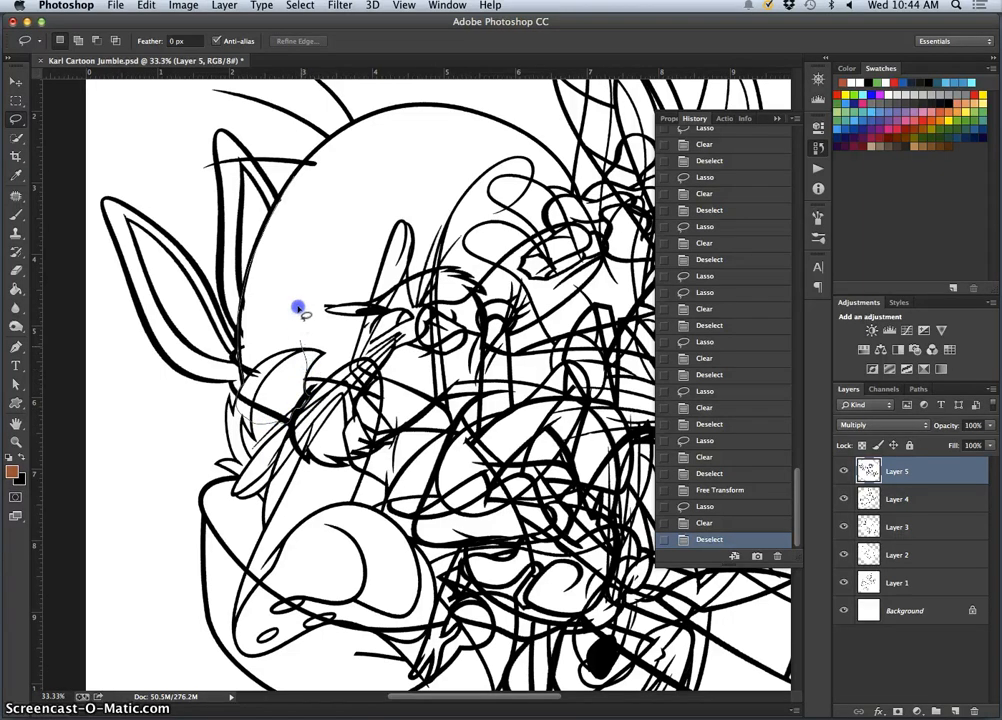
drag(298, 308, 296, 325)
key(Delete)
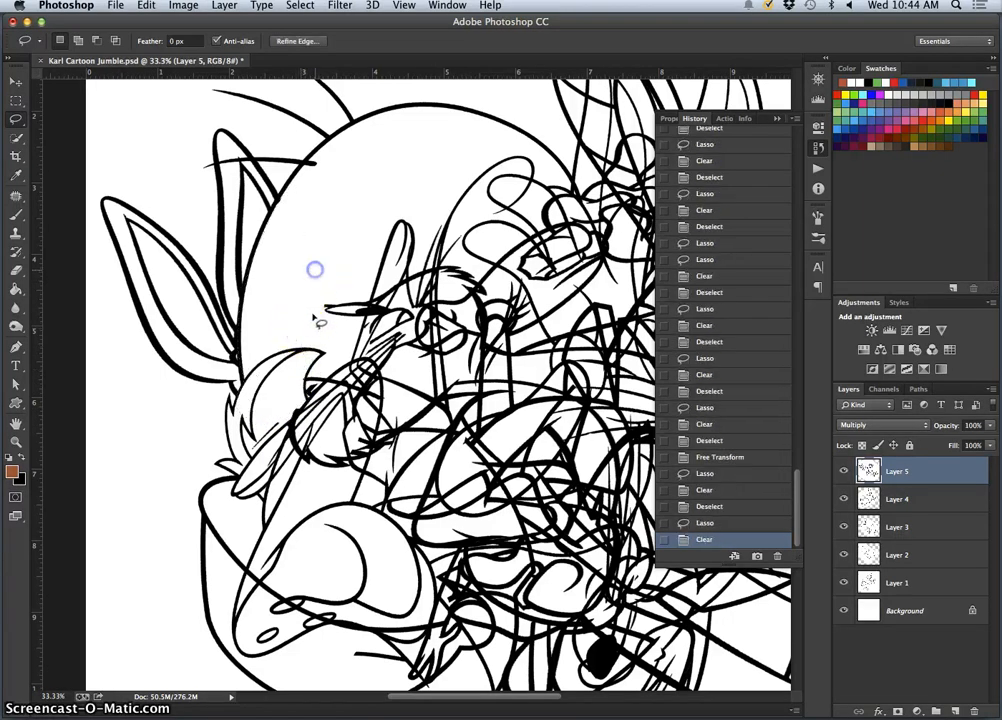
click(318, 322)
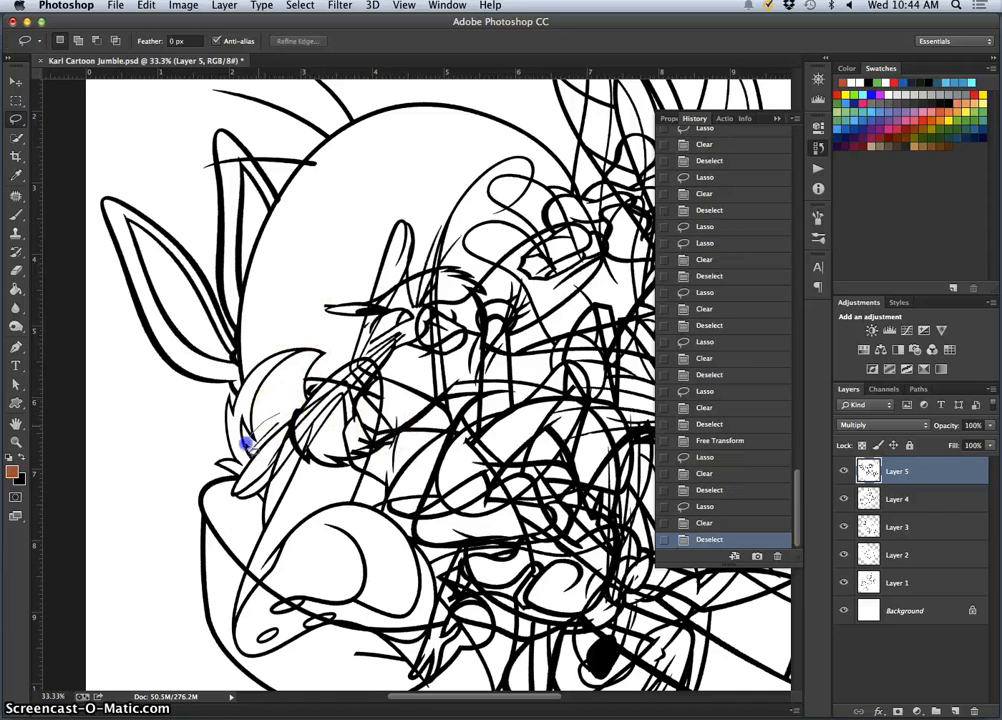
- Lasso the thin Layer 5 strokes in the lower part of the hair tuft, delete them and deselect
drag(281, 425, 284, 453)
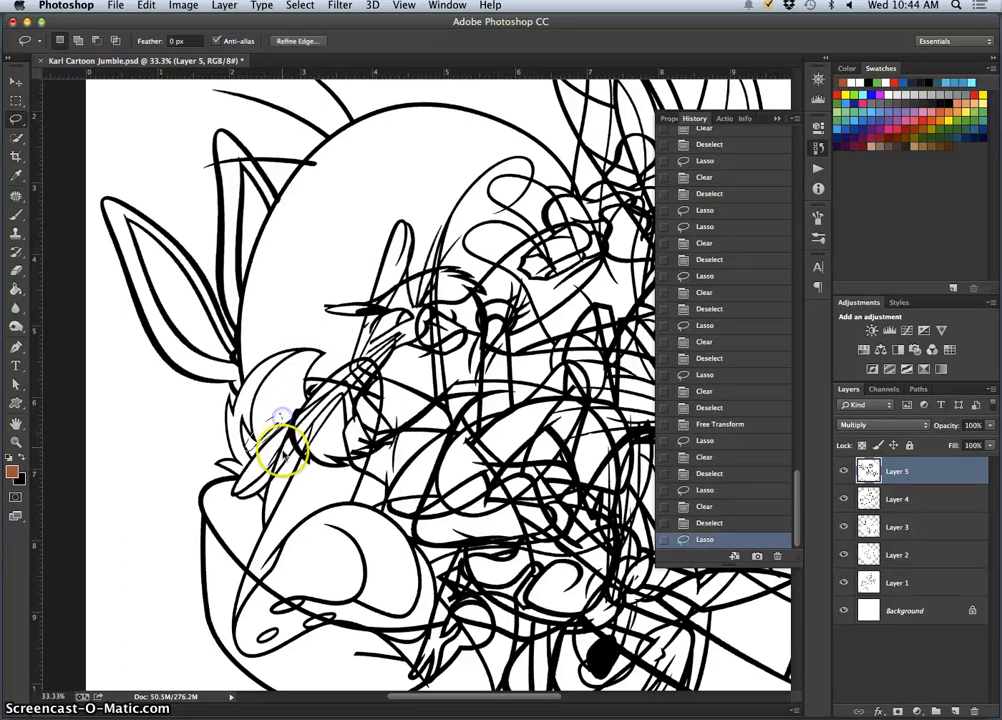
key(Delete)
click(320, 488)
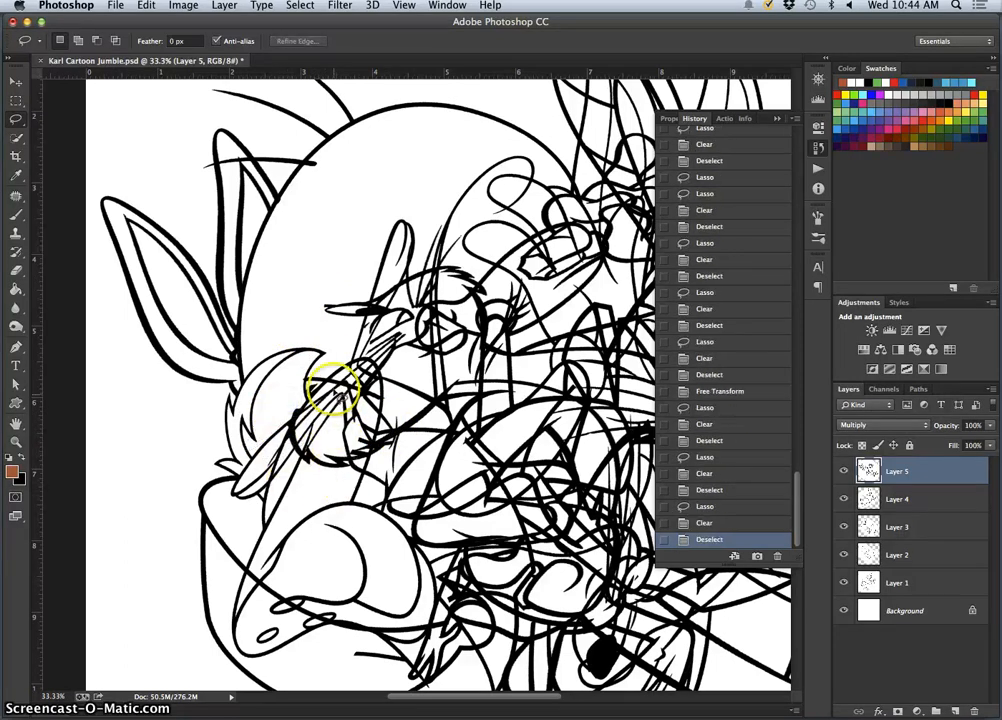
- Lasso the dark Layer 5 eye strokes crossing the narrow finger-like shape inside the round head, delete them and deselect
scroll(348, 397, up, 3)
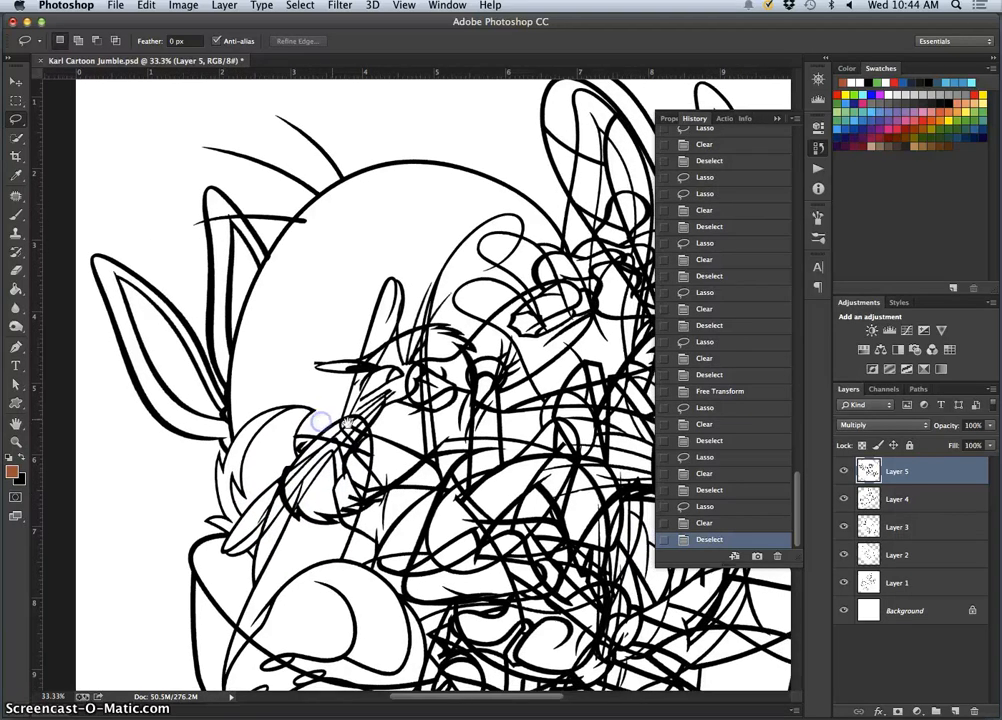
scroll(315, 404, down, 5)
scroll(315, 404, right, 5)
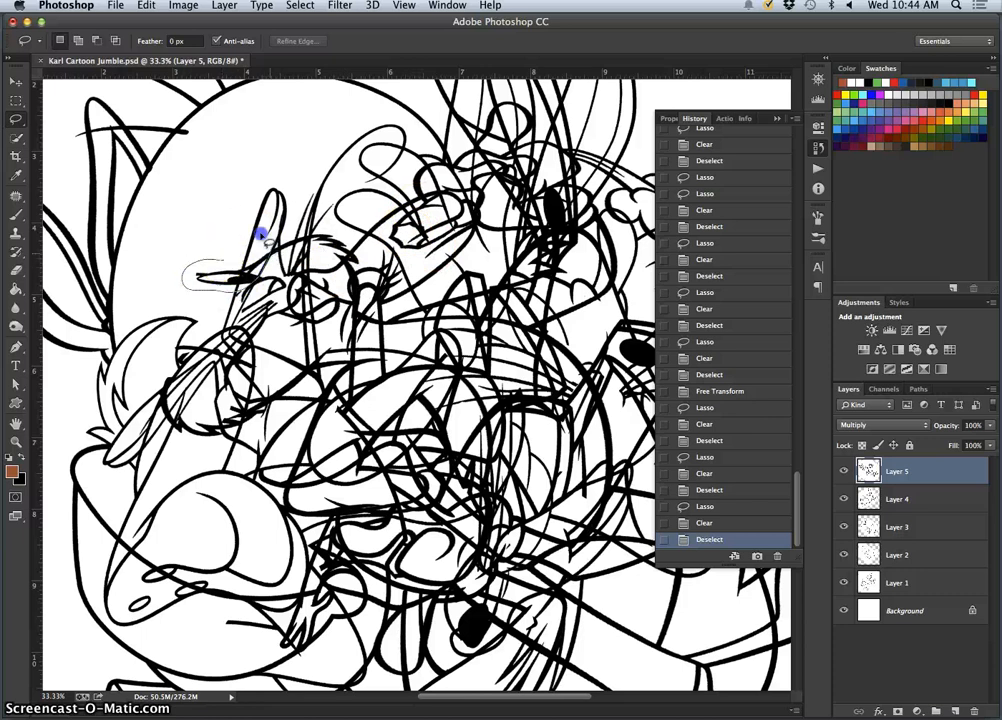
drag(262, 235, 198, 284)
key(Delete)
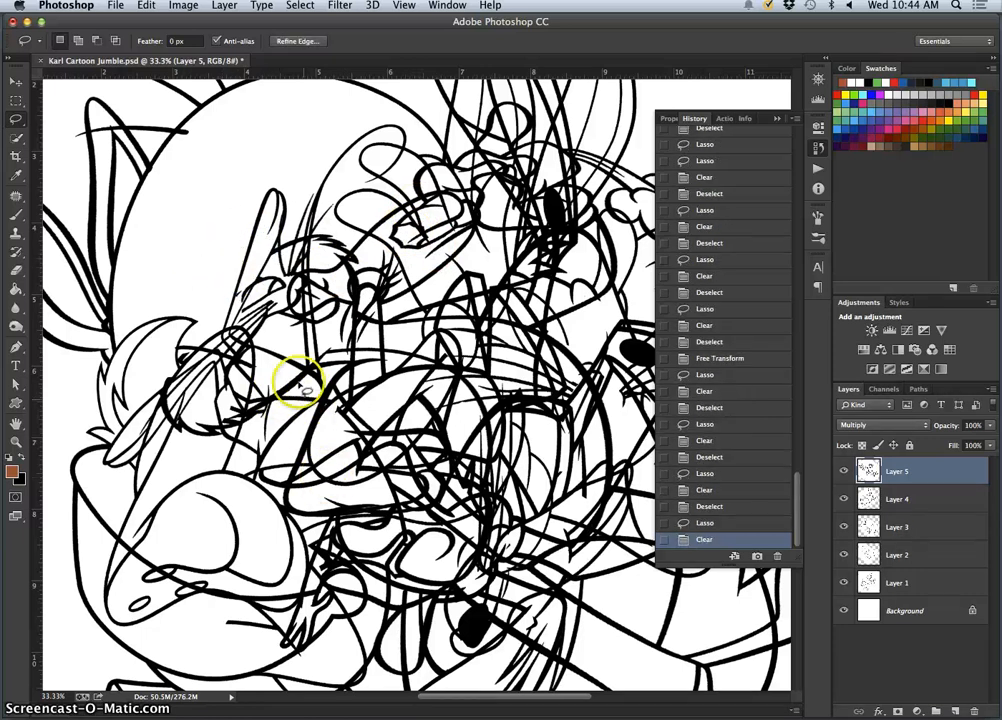
click(230, 305)
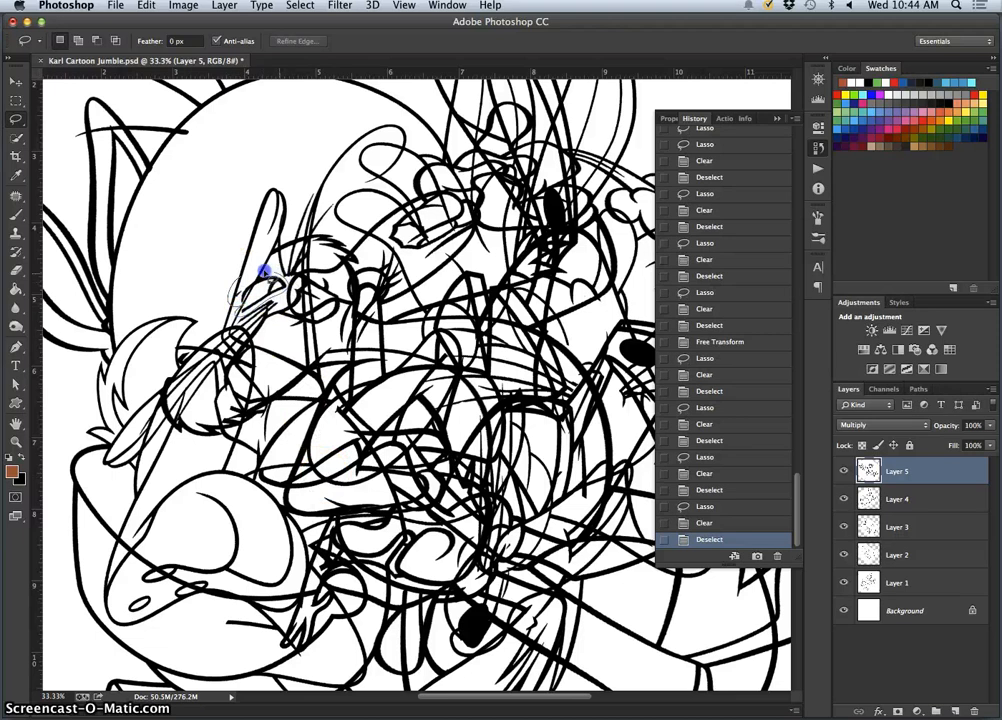
- Lasso the short Layer 5 fur strokes at the base of the narrow finger-like shape, delete them and deselect
drag(263, 270, 251, 269)
key(Delete)
click(291, 358)
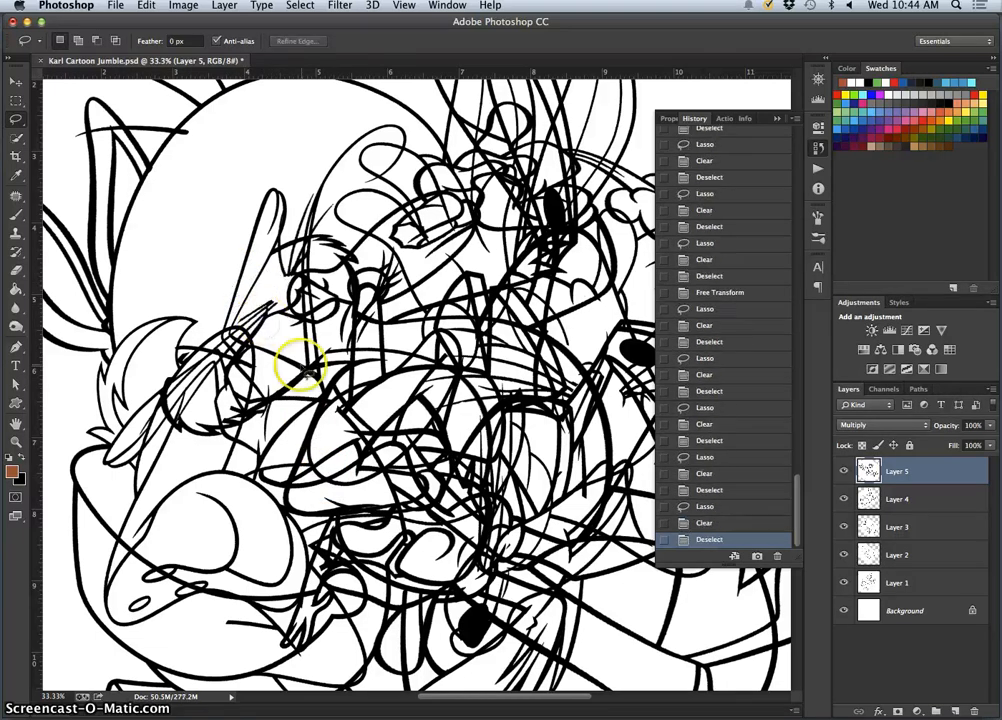
drag(275, 347, 332, 262)
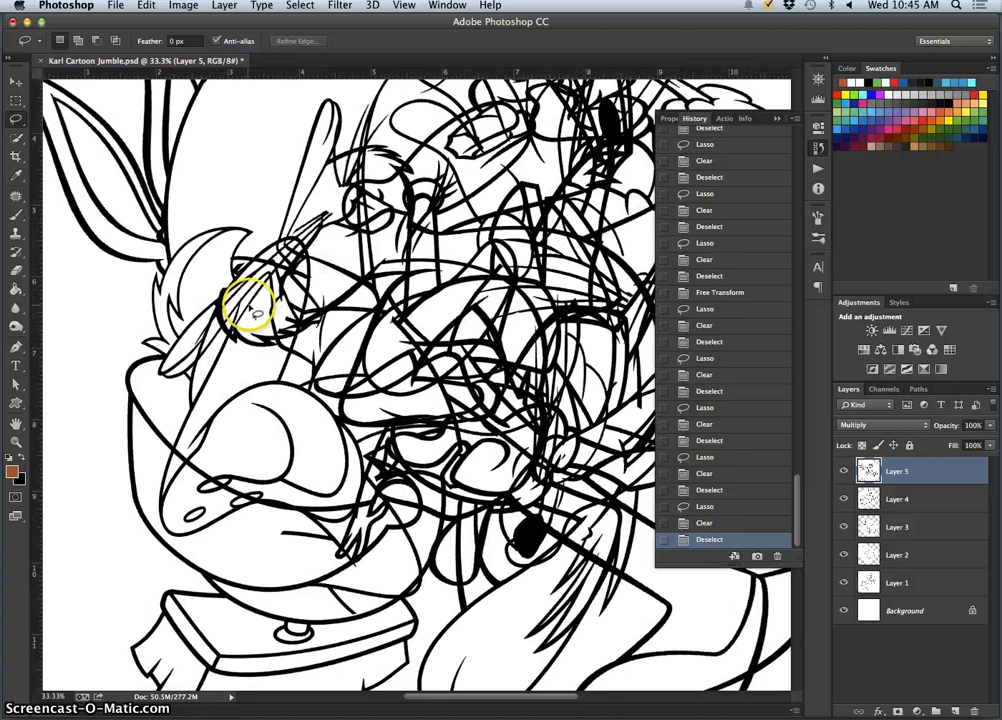
drag(318, 372, 303, 295)
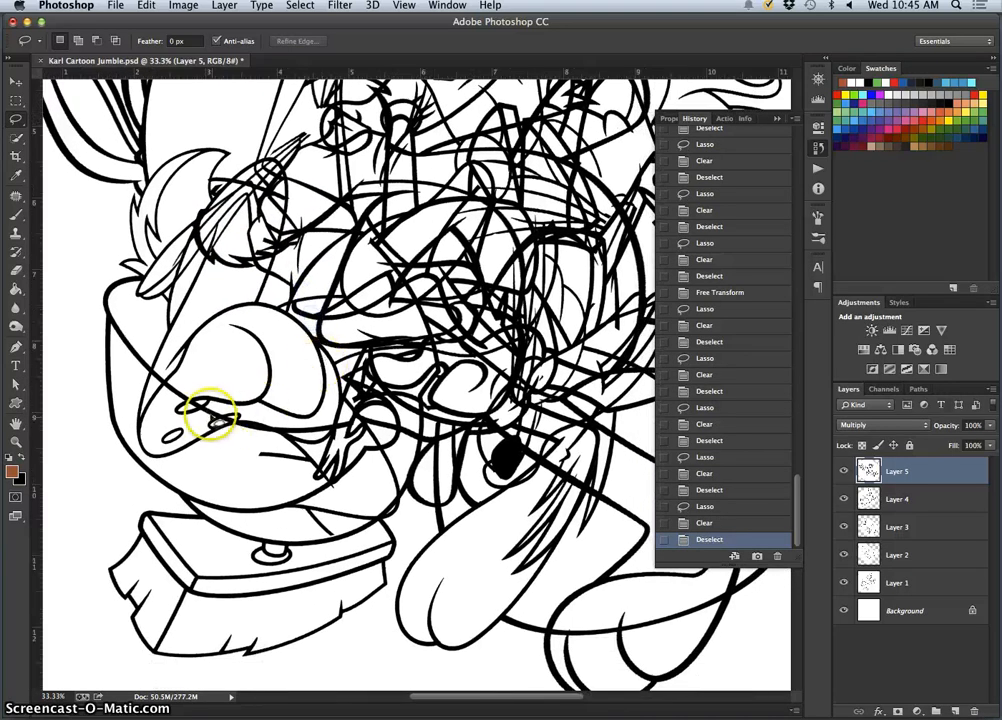
key(super+minus)
key(super+minus)
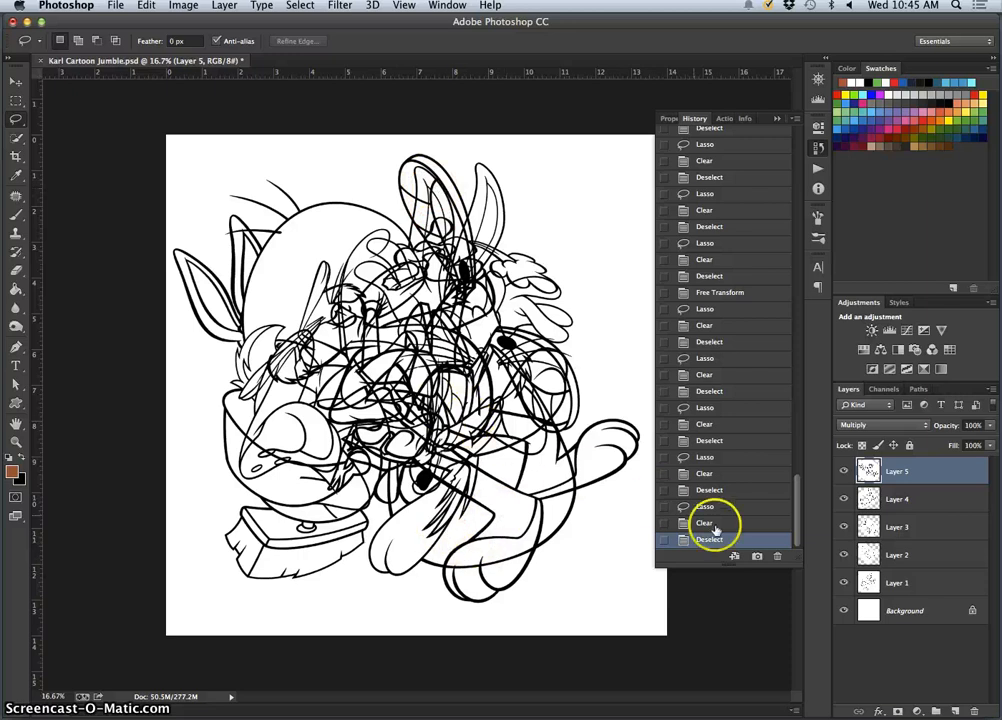
- Select Layer 4, lasso the dark oval and strokes below the tall rounded ear, delete them and deselect
click(844, 503)
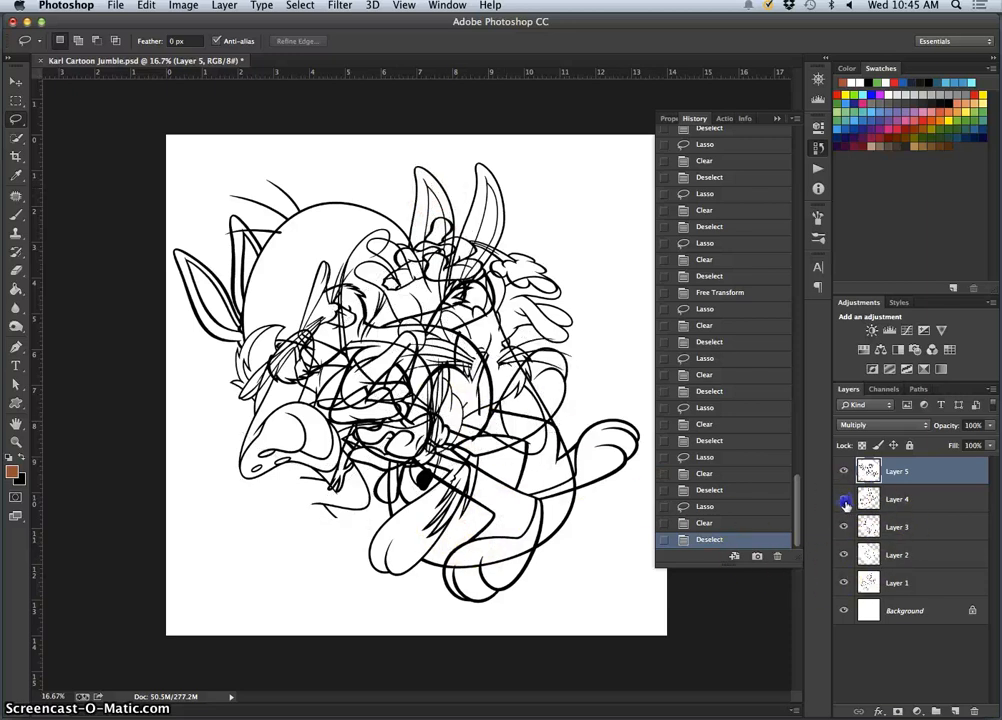
click(844, 503)
click(880, 500)
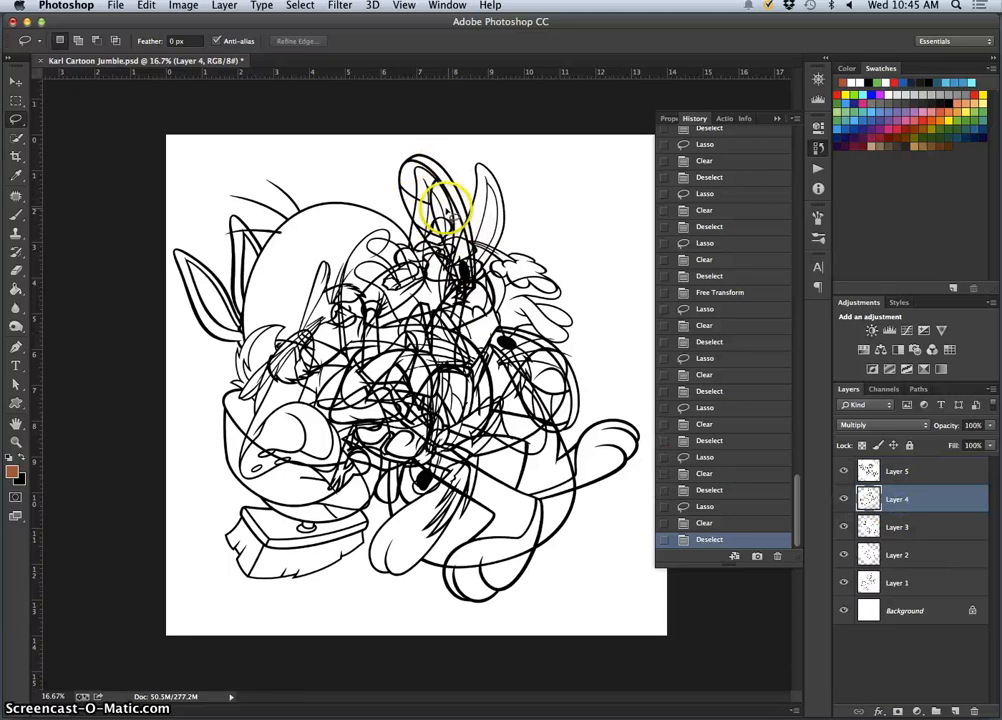
drag(445, 208, 446, 209)
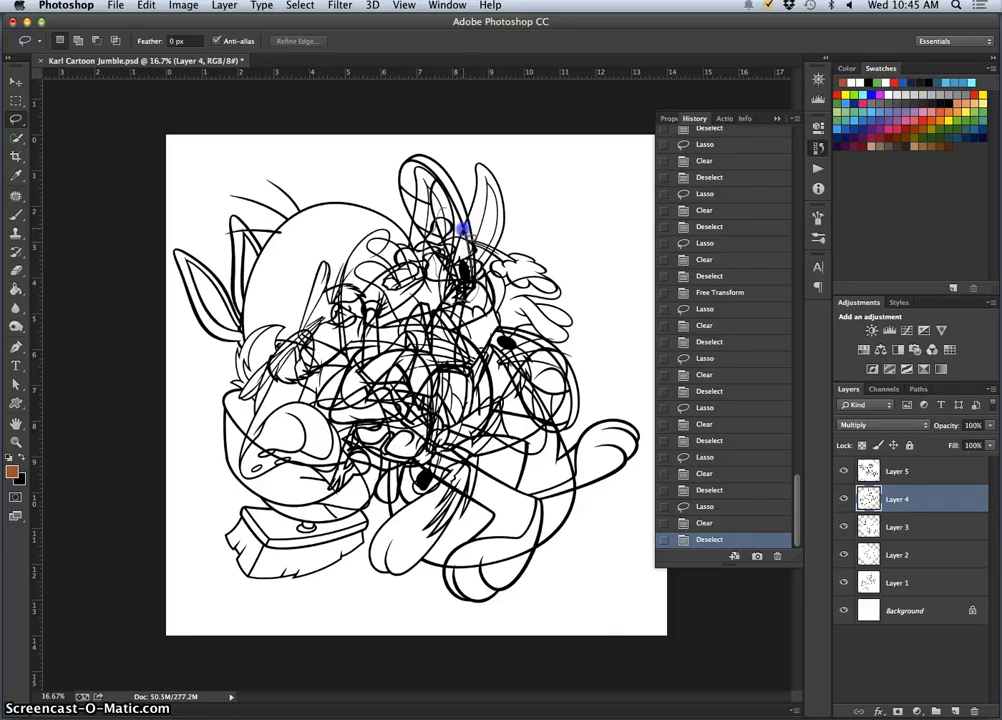
drag(448, 212, 440, 290)
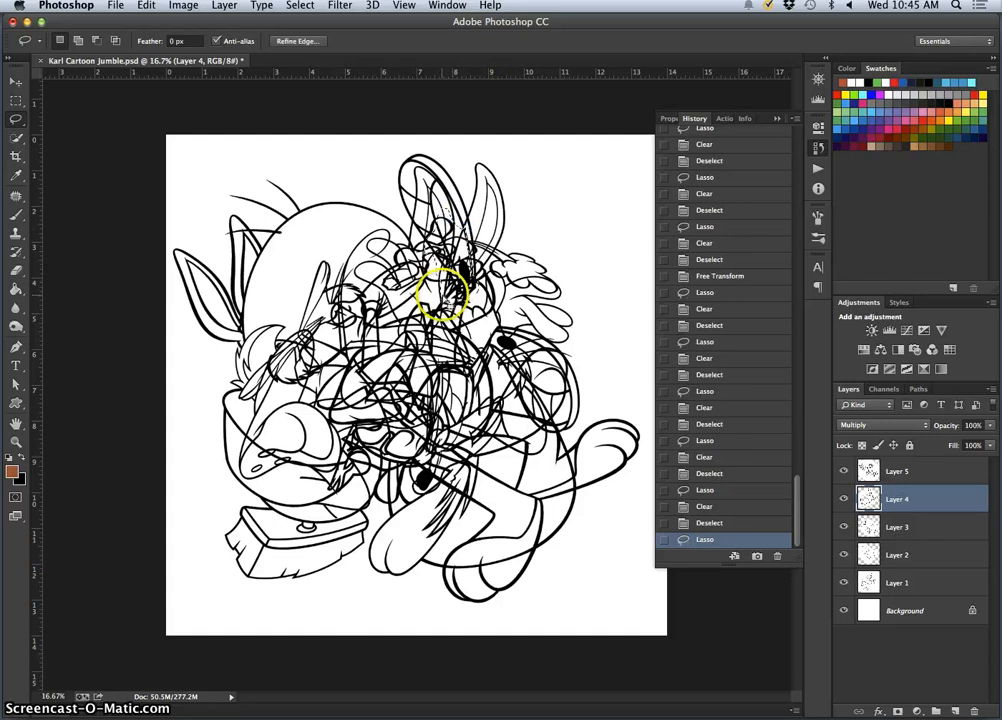
key(Delete)
click(476, 272)
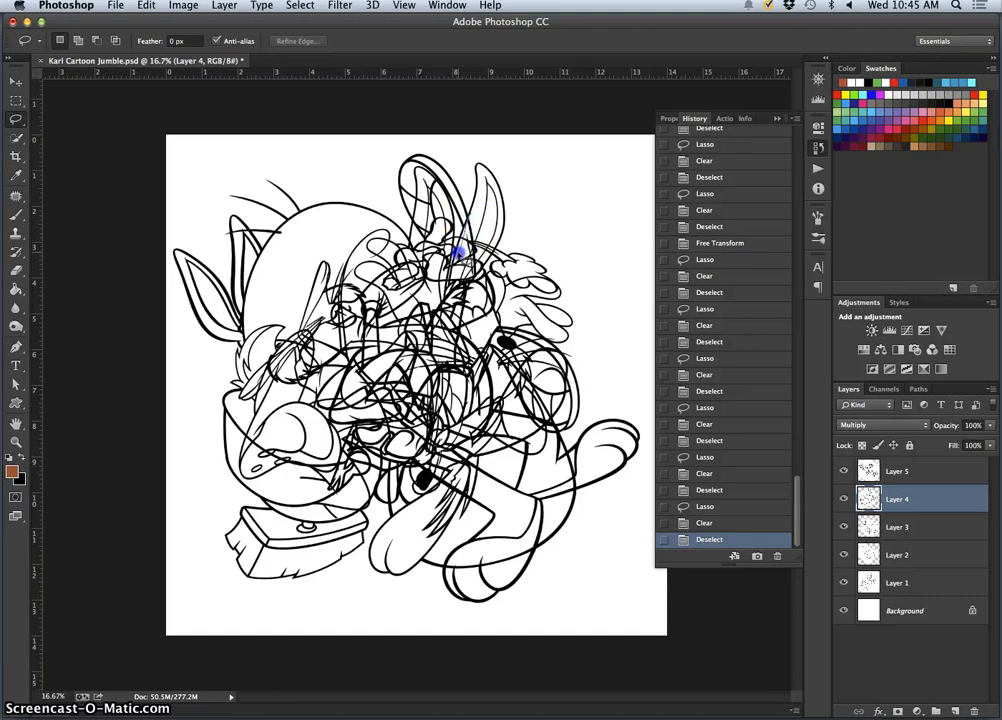
- Lasso the Layer 4 lines between the bases of the two tall ears, delete them and deselect
drag(478, 230, 475, 270)
key(Delete)
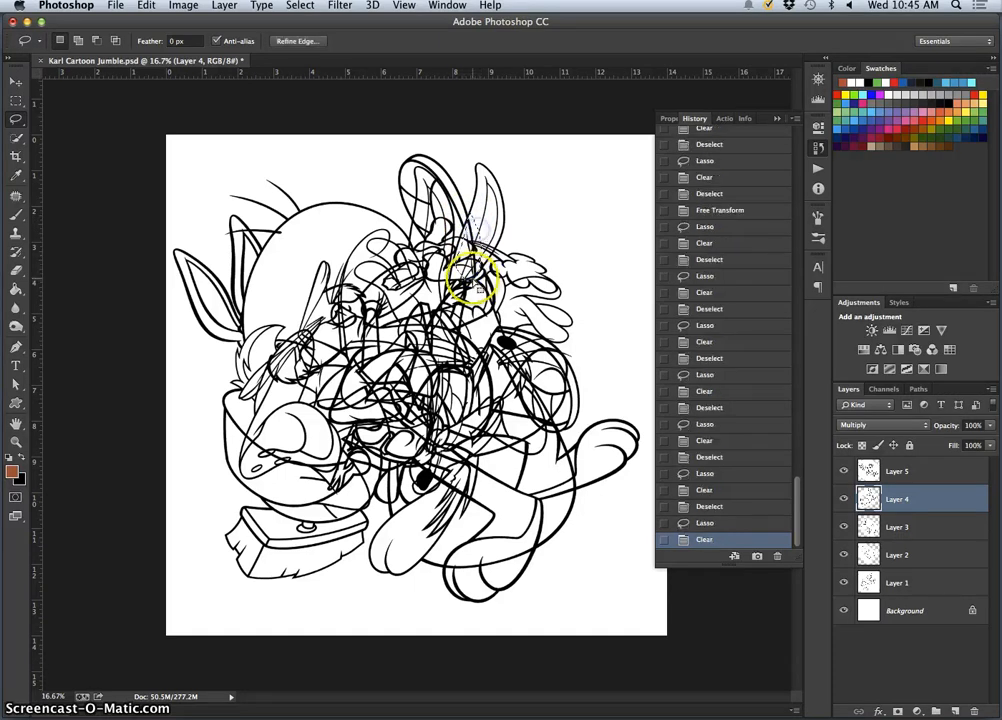
click(468, 293)
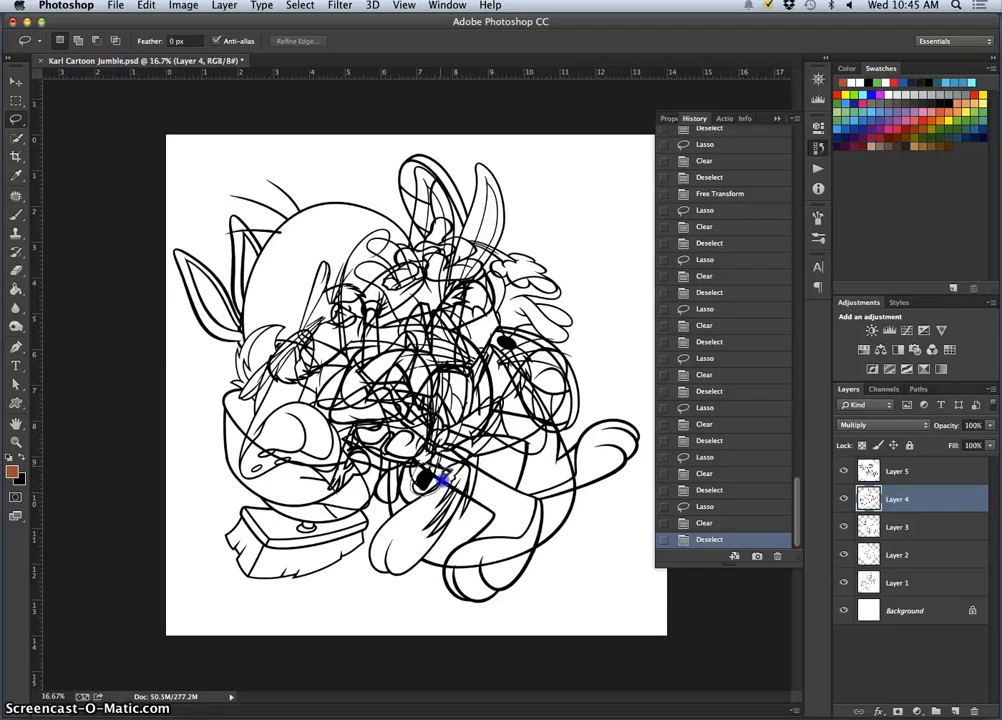
- Lasso the black oval above the drooping foot, try deleting it from Layer 4 and undo the deletion
drag(440, 482, 438, 480)
key(Delete)
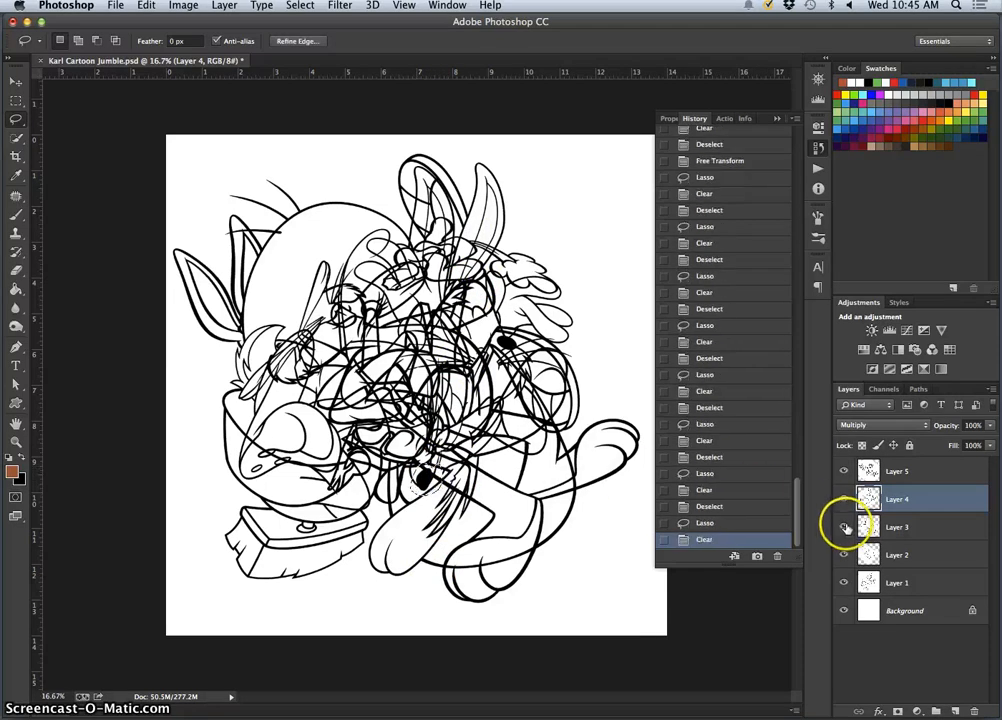
key(super+z)
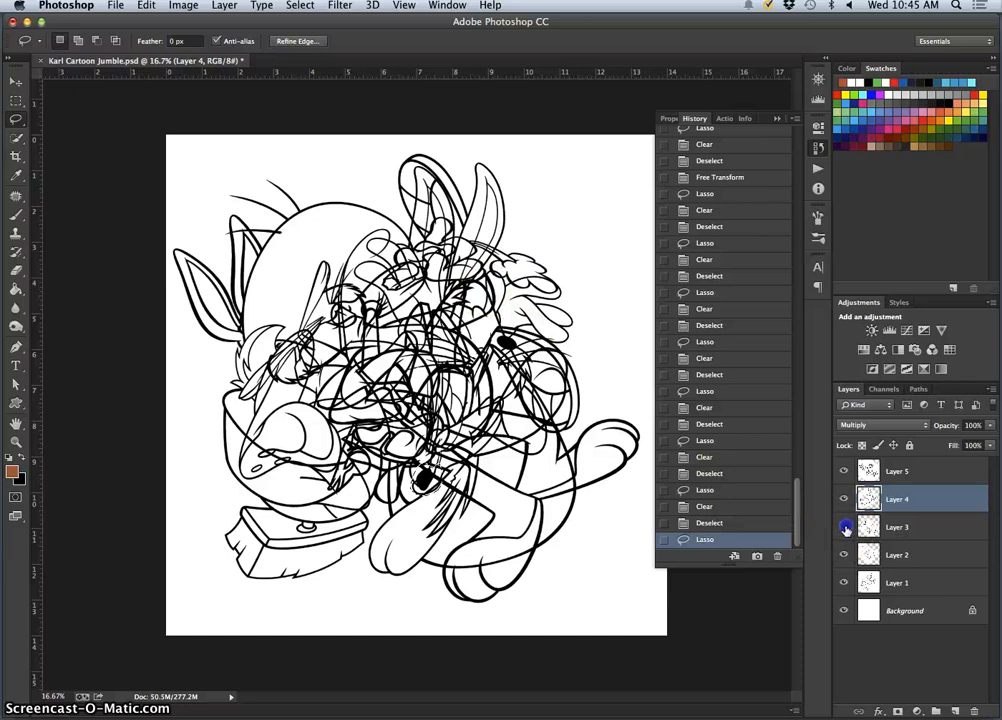
- Try deleting the lassoed black oval from Layer 3, undo the deletion and deselect
click(844, 527)
click(844, 526)
click(893, 530)
click(550, 470)
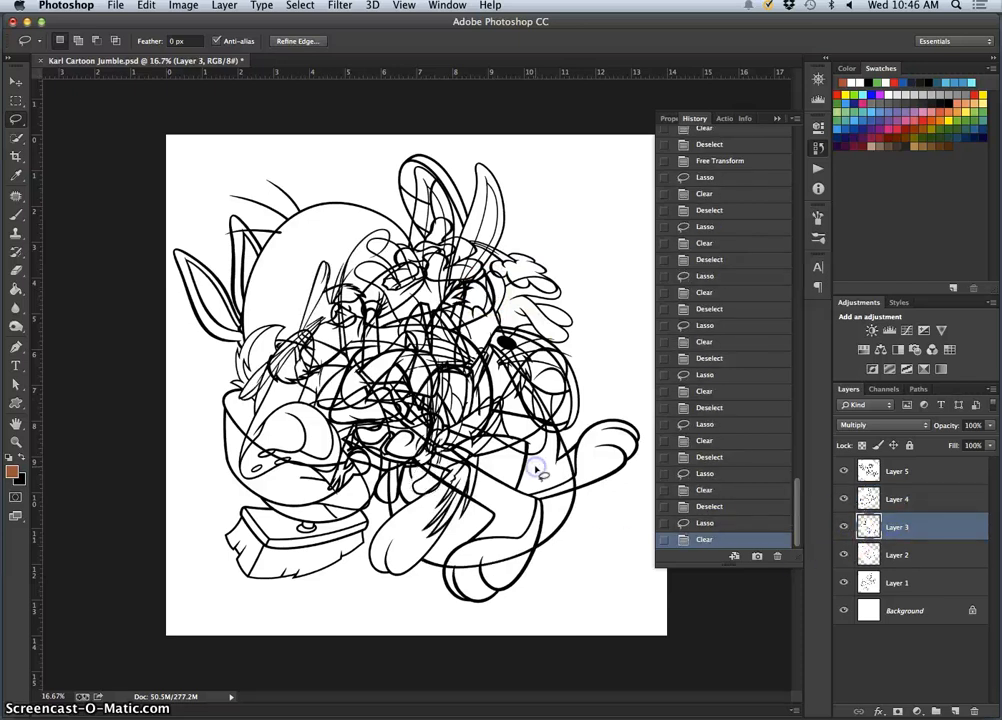
key(Delete)
mouse_move(540, 472)
mouse_down()
mouse_move(512, 470)
mouse_move(480, 490)
mouse_up()
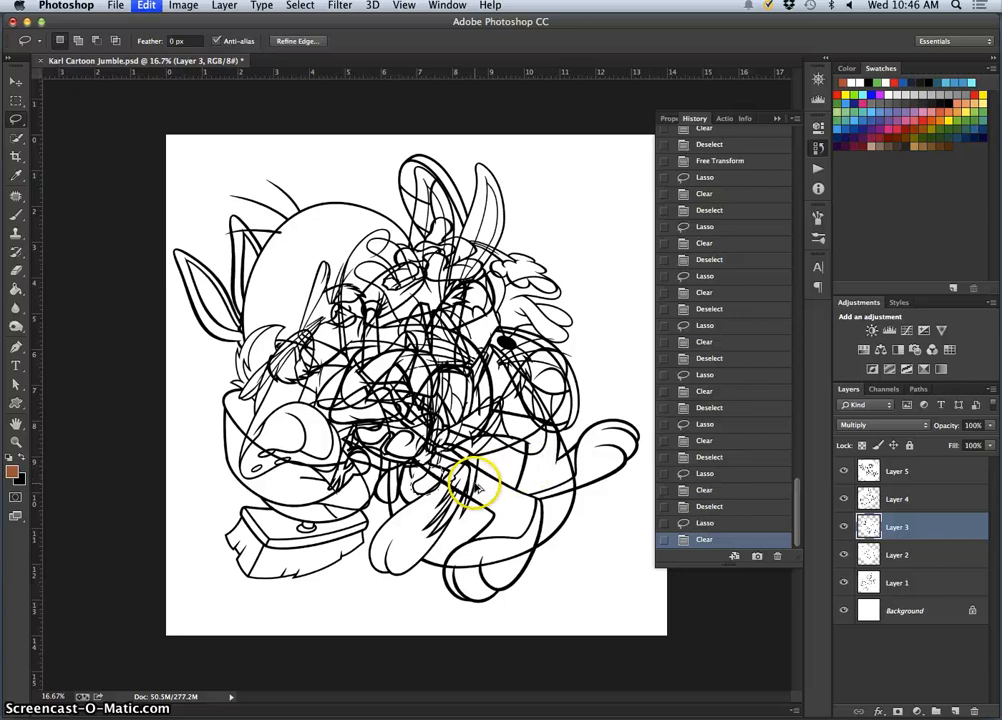
key(ctrl+z)
key(ctrl+d)
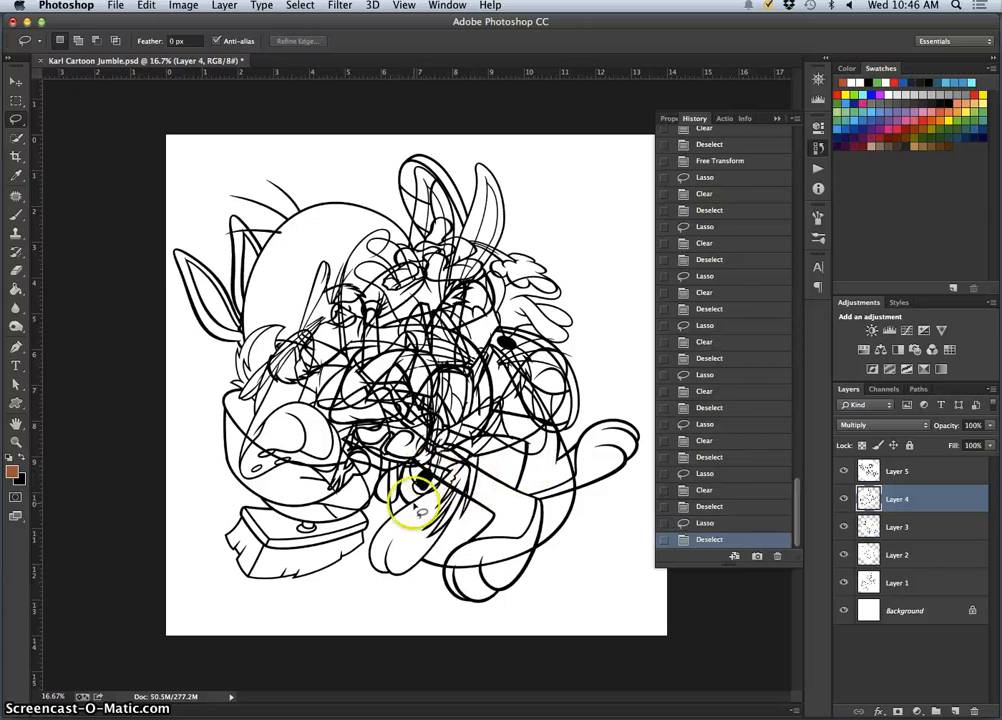
- Lasso a winding S-shaped area from the eye region down to the bent leg and fill it with brown on a new layer
click(345, 317)
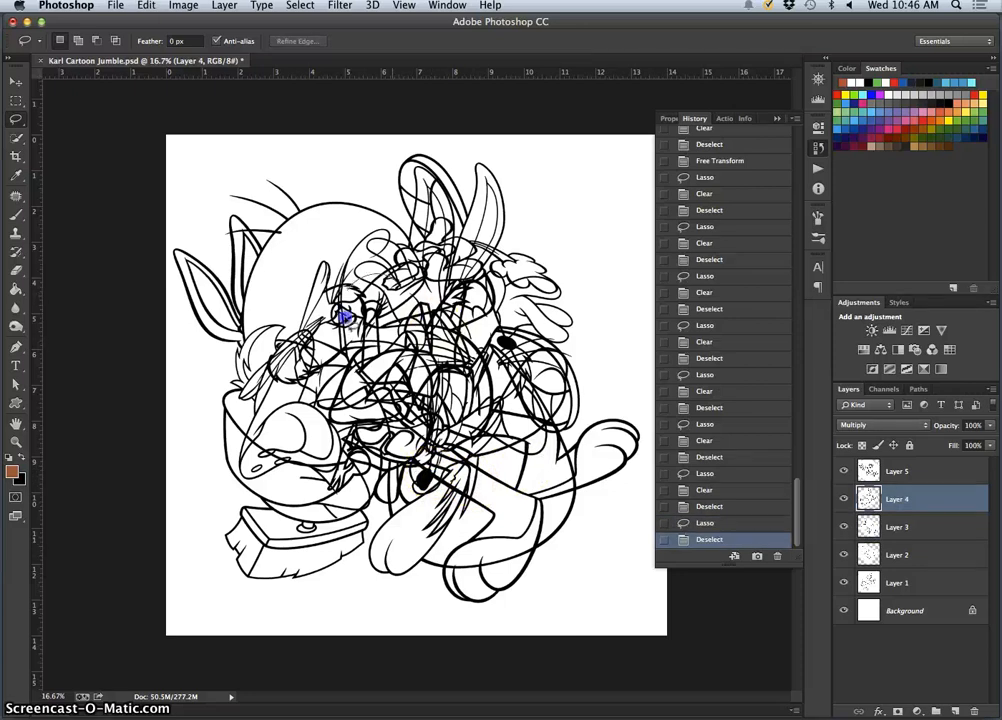
drag(470, 445, 424, 568)
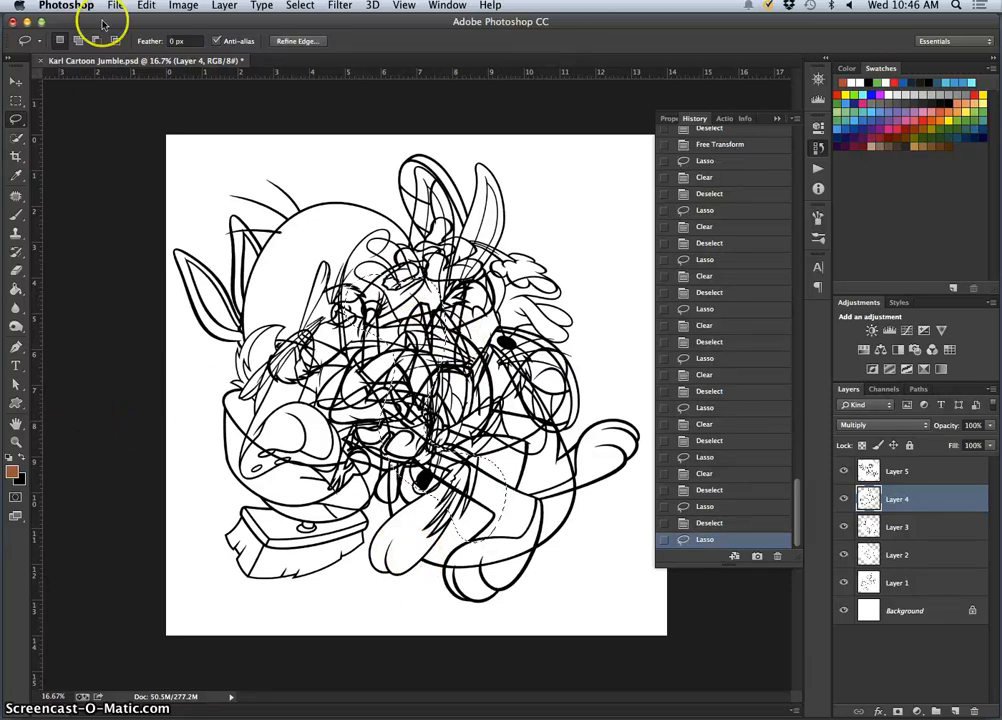
click(16, 289)
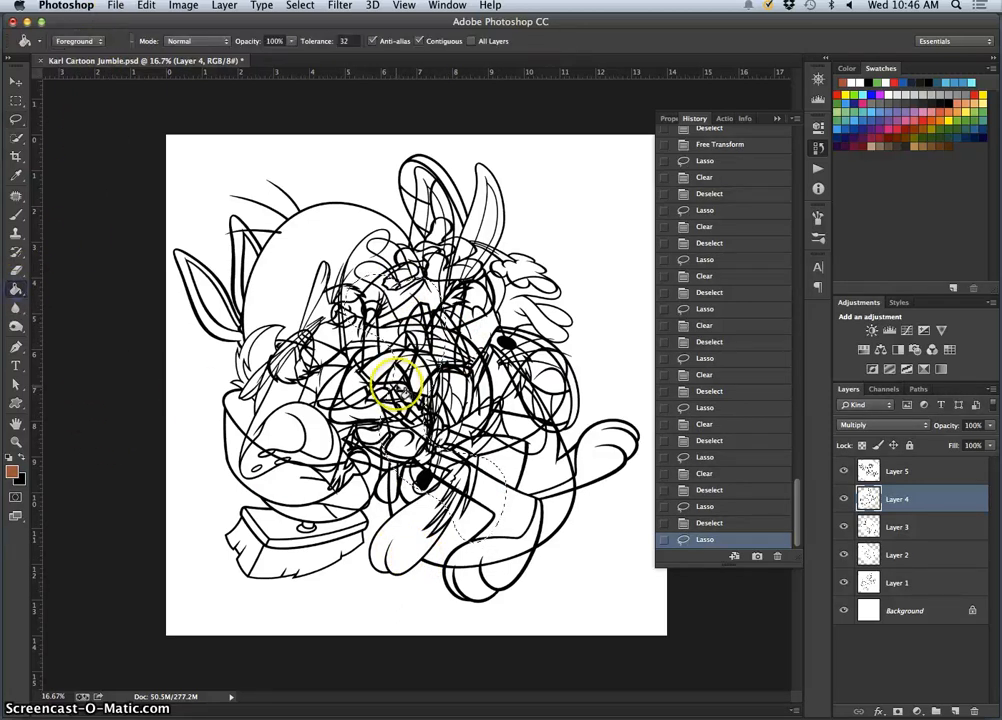
click(400, 390)
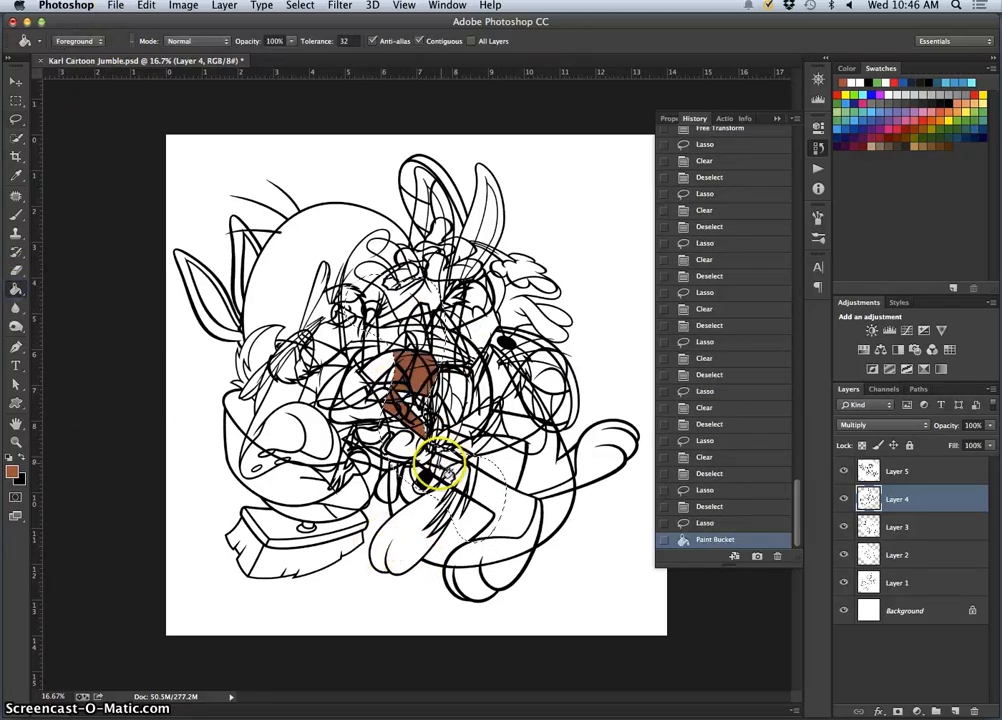
key(super+z)
click(955, 710)
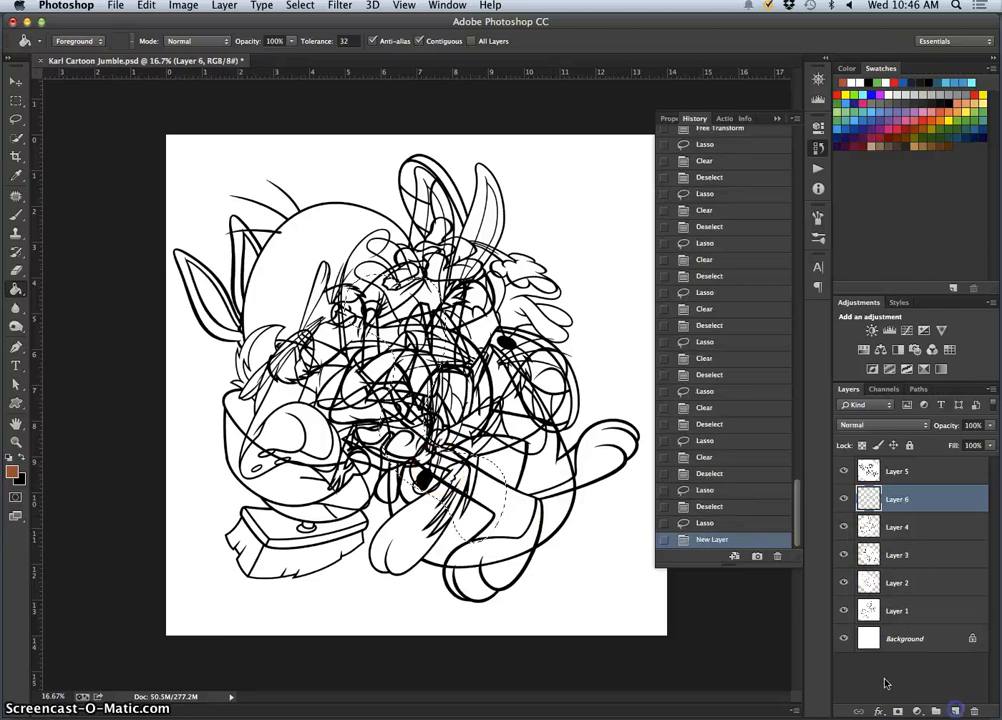
click(397, 408)
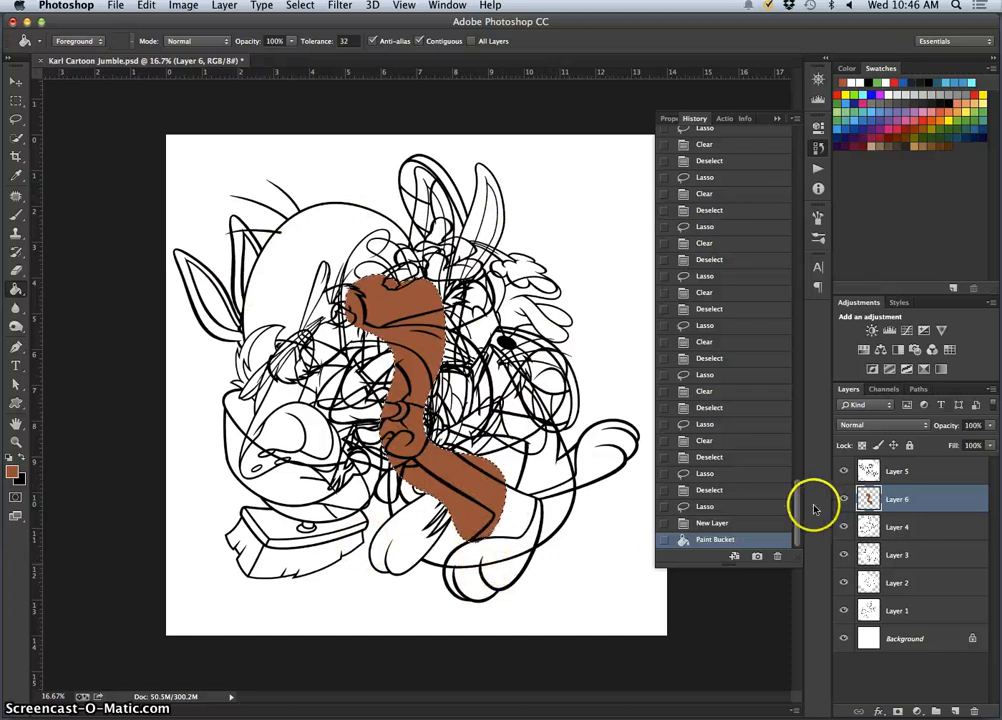
- Clear the S-shaped selection from Layer 6, Layer 4 and Layer 2, and deselect
key(Delete)
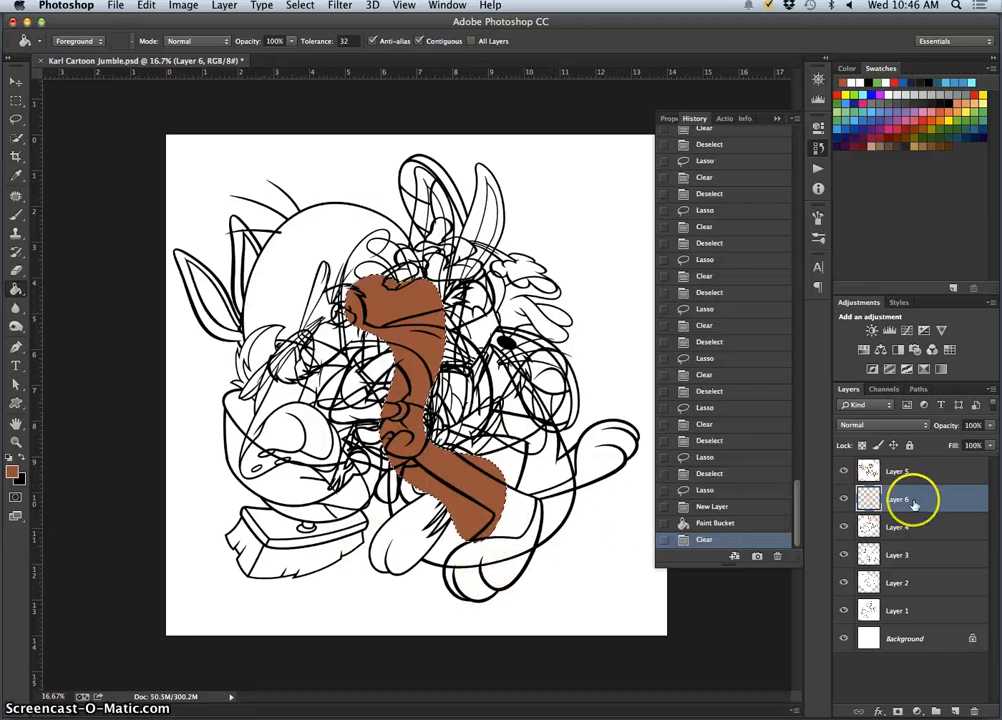
click(915, 527)
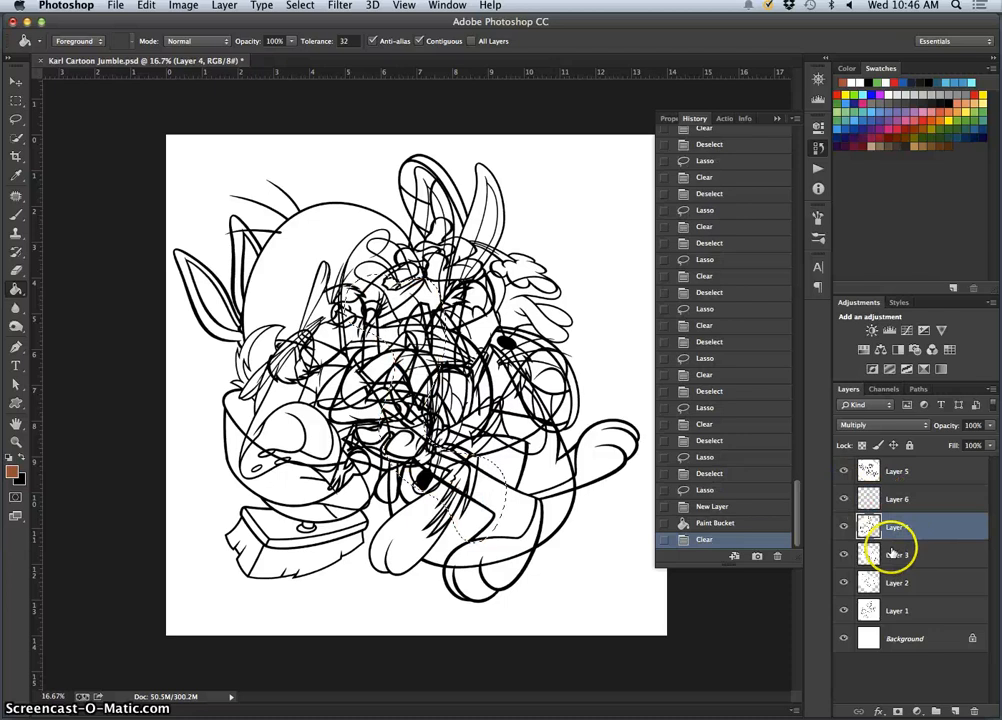
key(Delete)
click(869, 588)
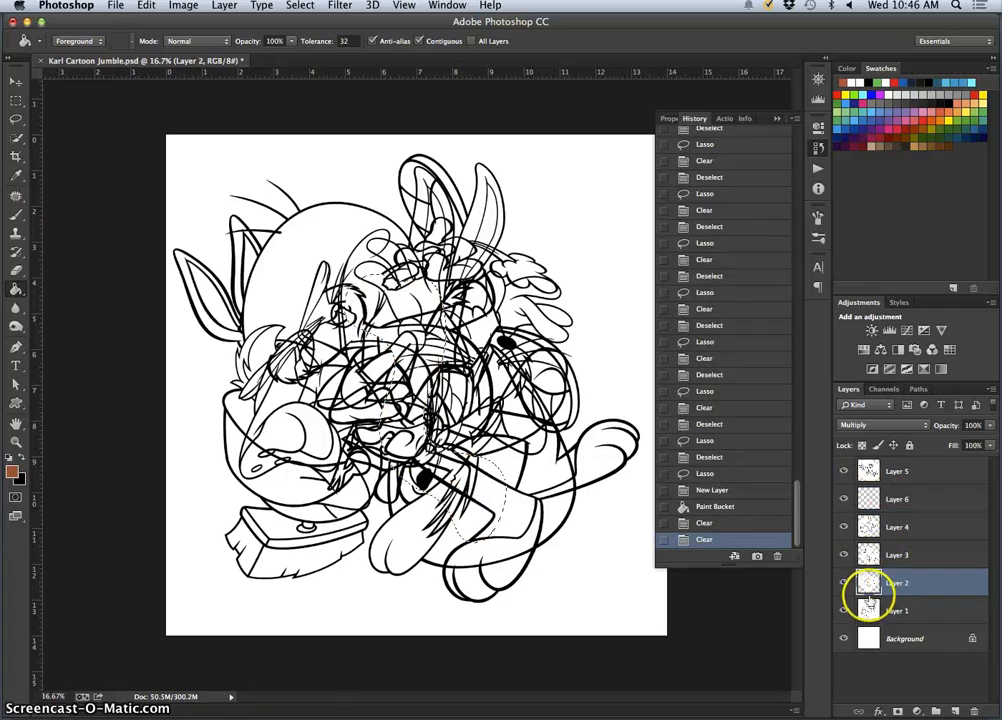
key(Delete)
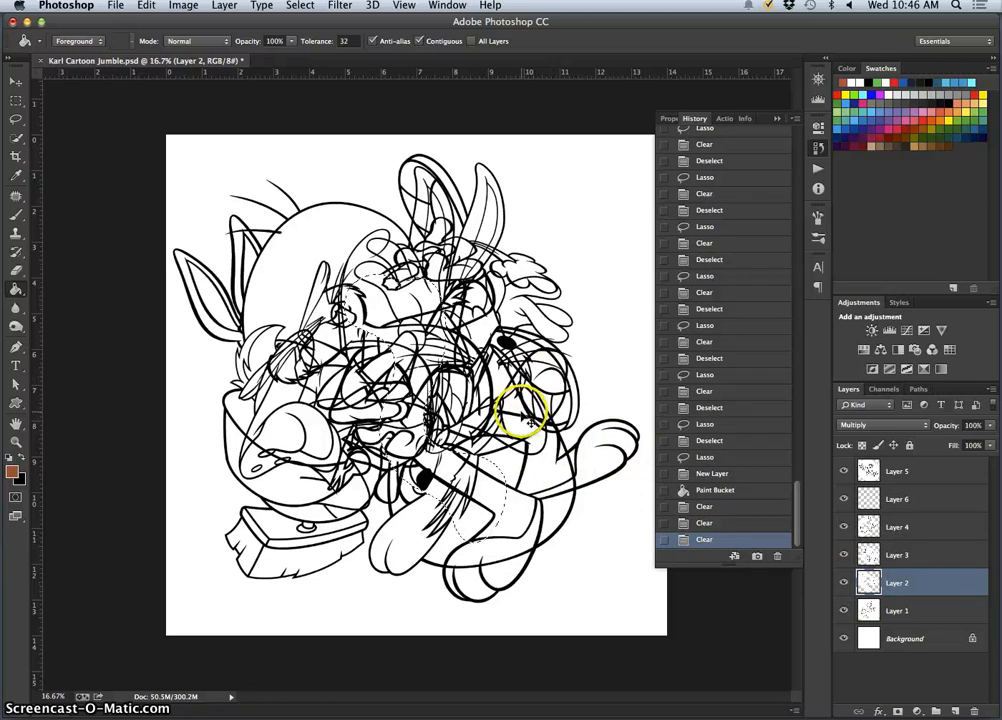
key(ctrl+d)
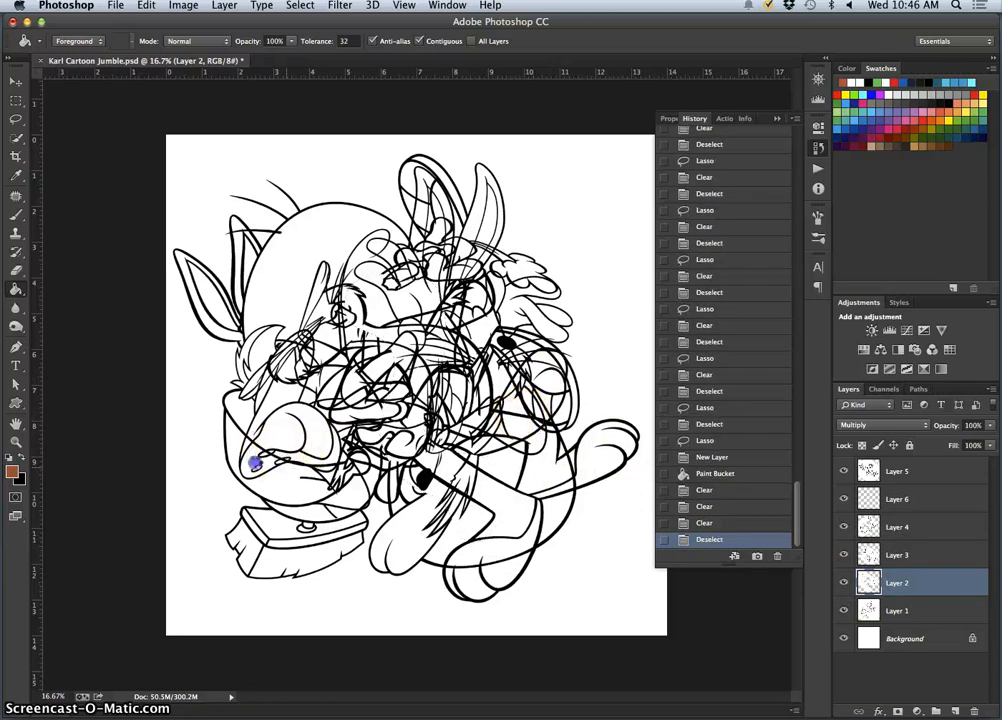
- Undo the stray fill on Layer 2 and lasso a wavy area running from the large snout across the middle of the jumble
click(255, 463)
key(ctrl+z)
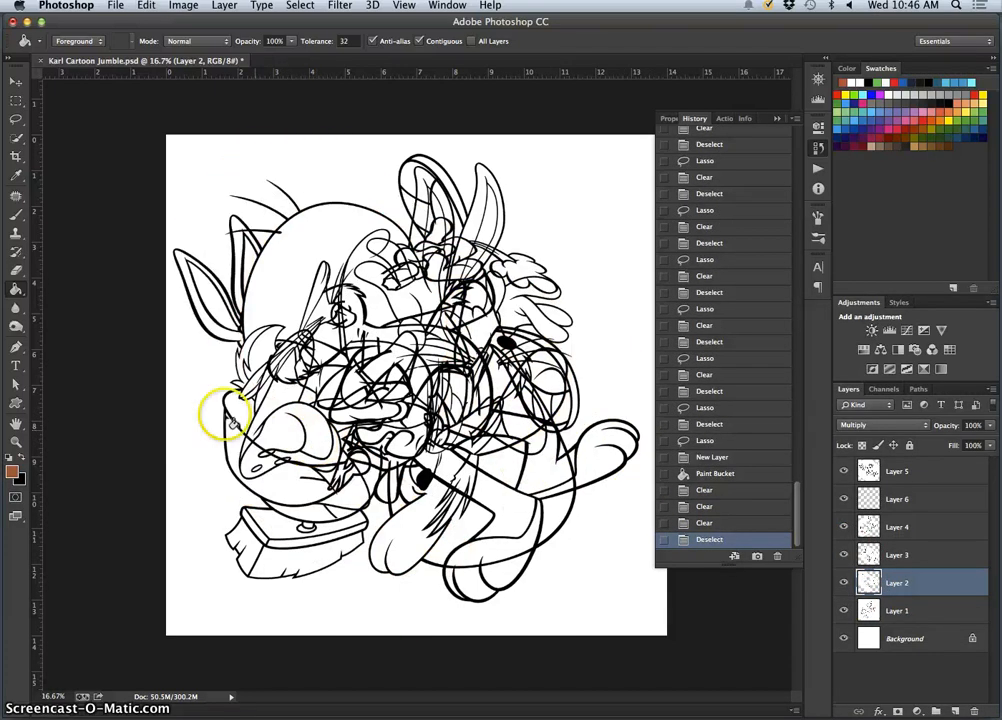
click(16, 119)
drag(295, 478, 264, 443)
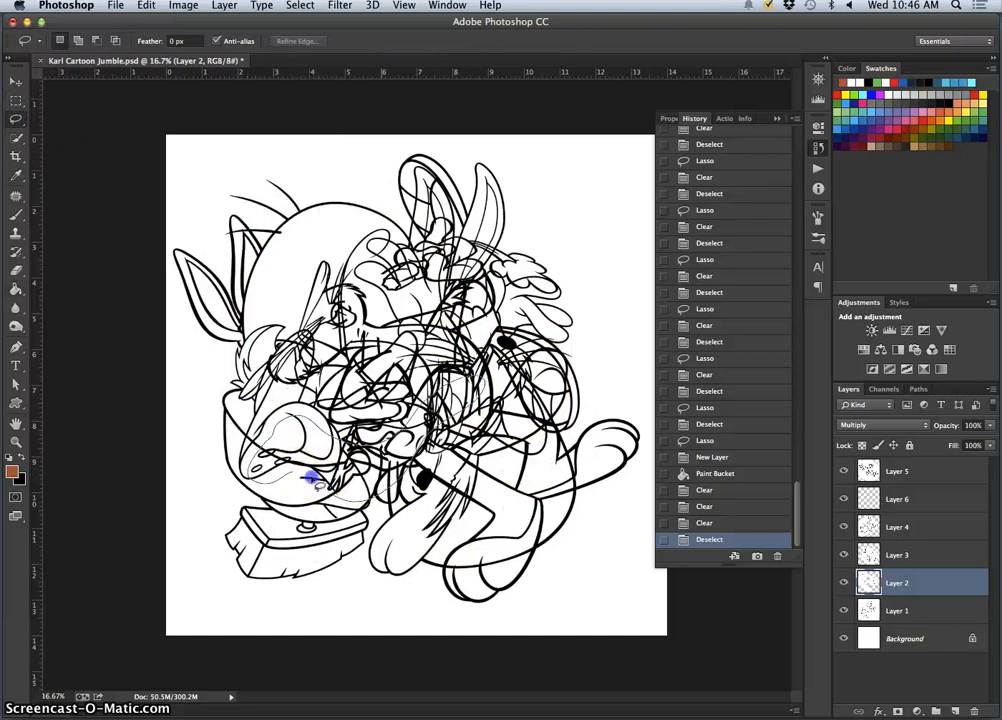
drag(311, 479, 236, 454)
- Try copying the lassoed area to a new layer and filling it with brown on another, and revert to the lasso history state
click(16, 289)
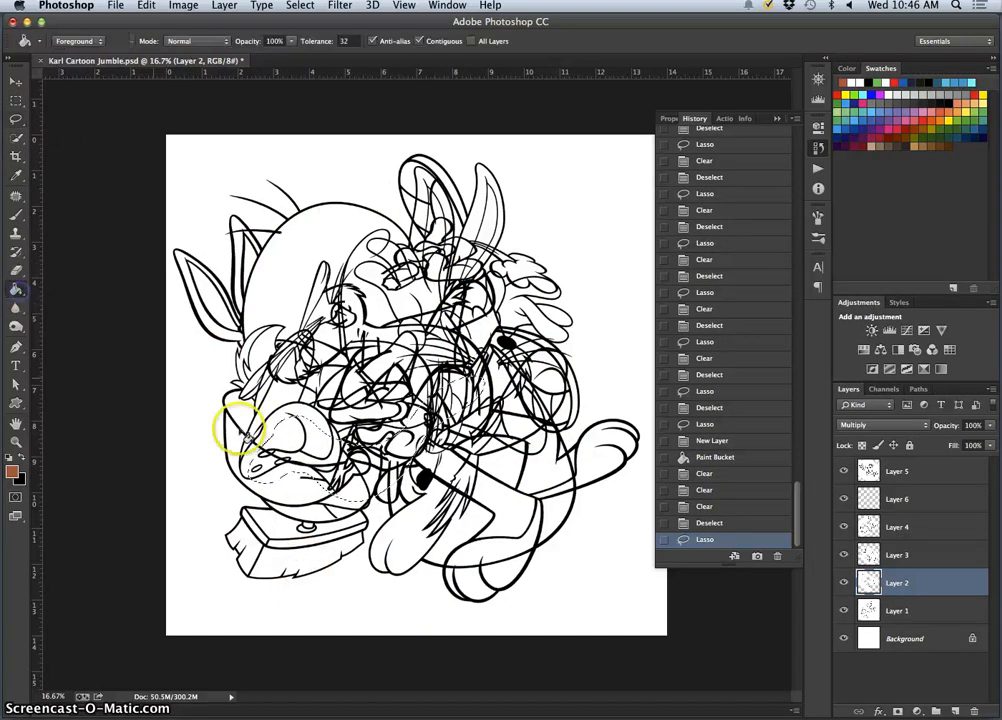
key(super+j)
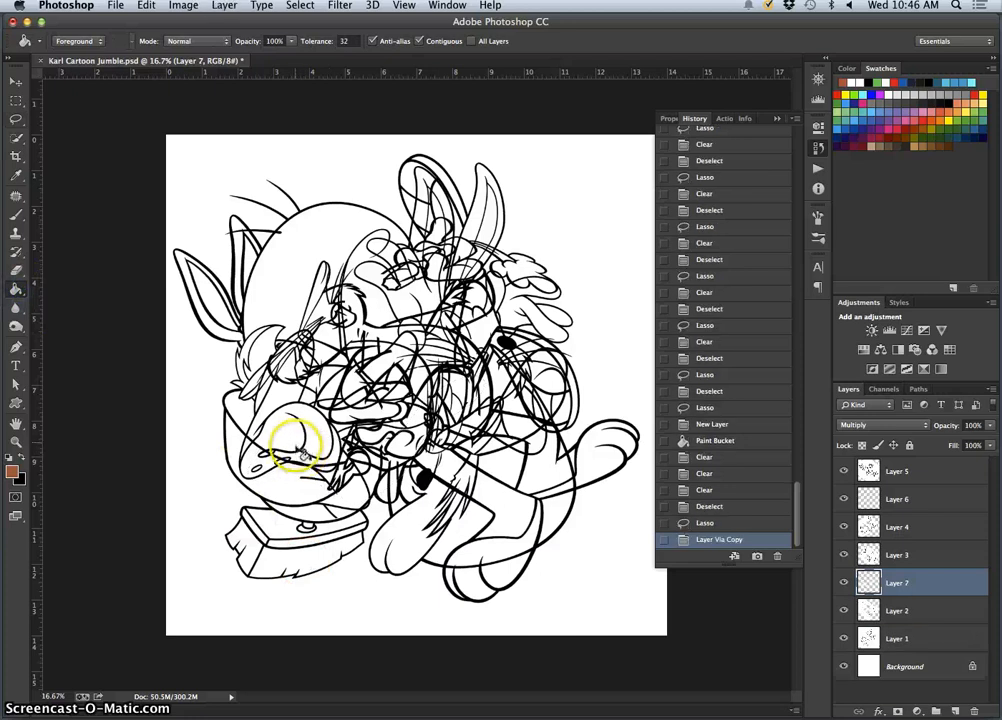
key(super+z)
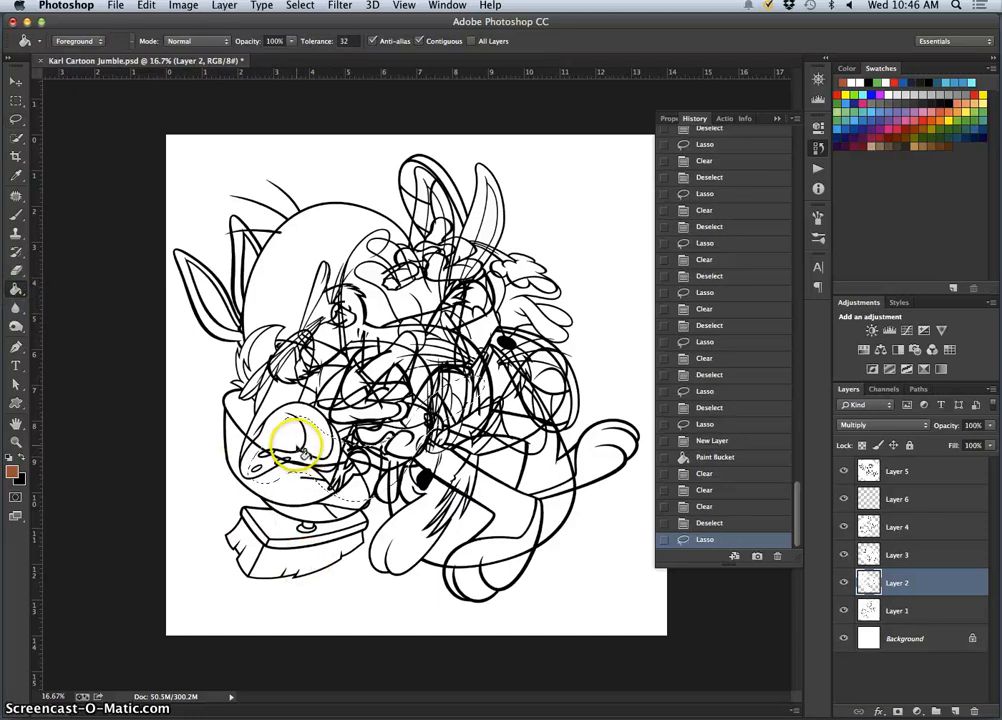
click(955, 711)
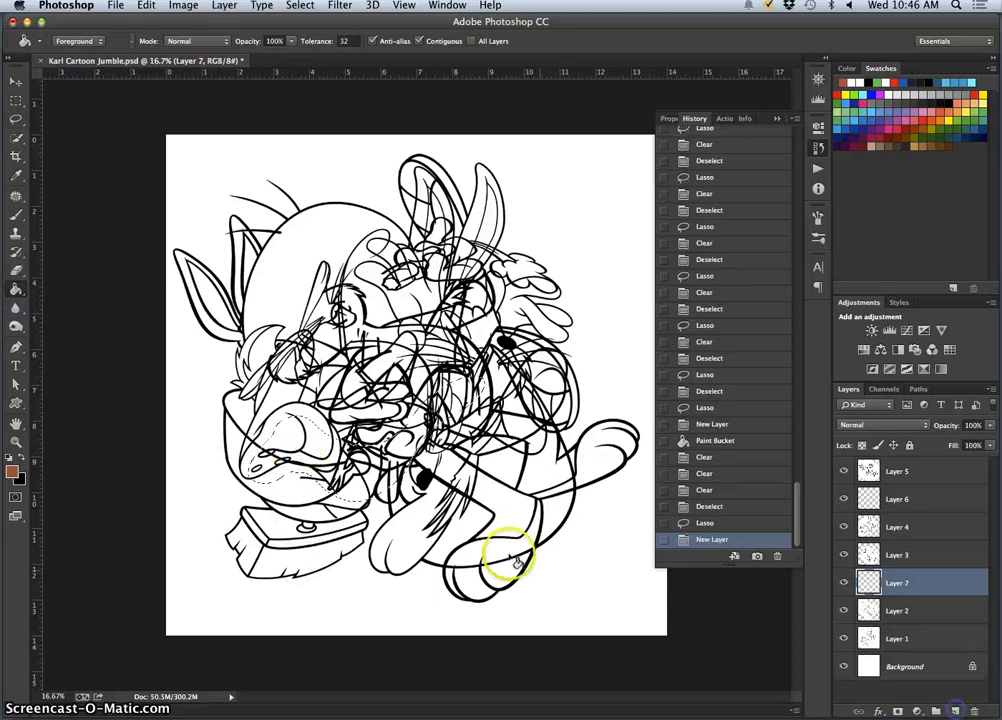
click(321, 453)
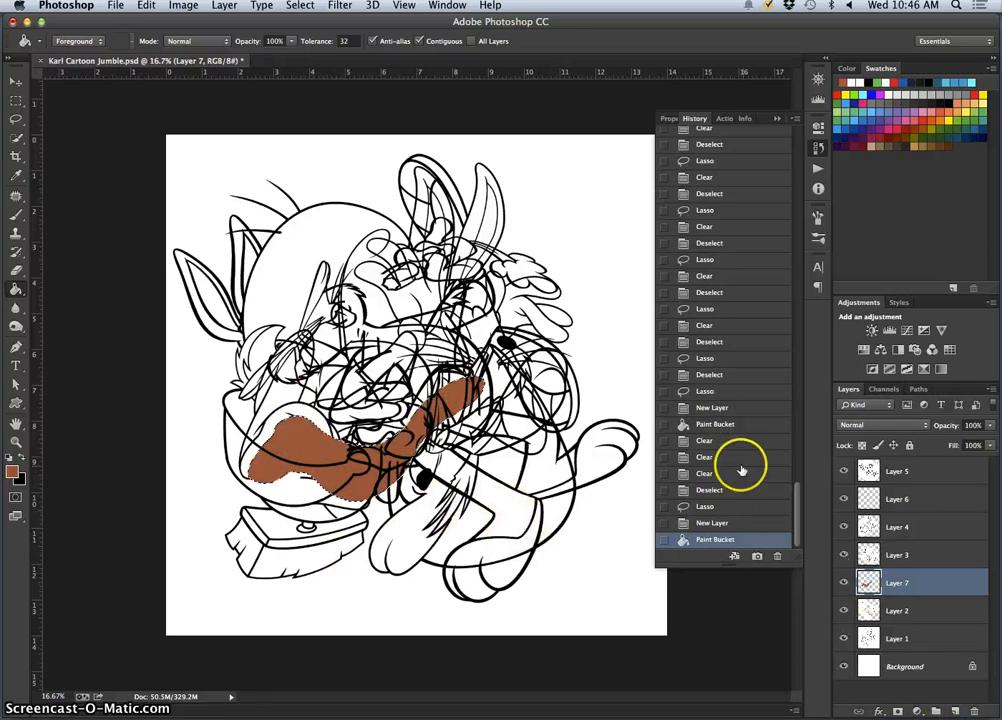
click(716, 523)
click(723, 509)
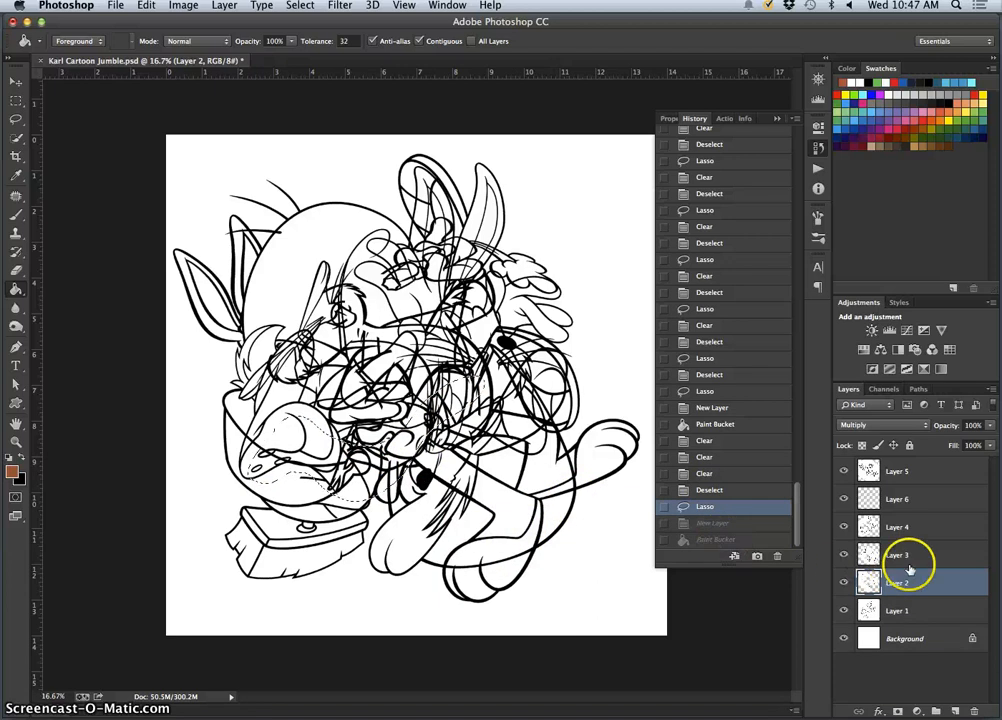
- Clear the wavy selection from Layer 2, Layer 6 and Layer 5, and deselect
key(Delete)
key(Delete)
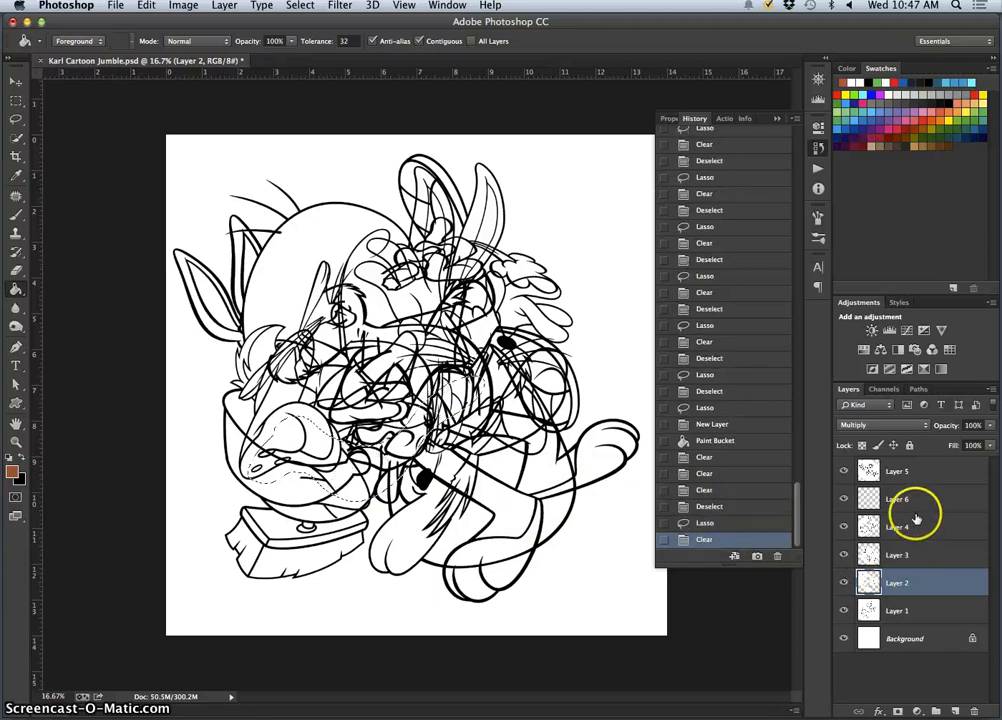
click(913, 500)
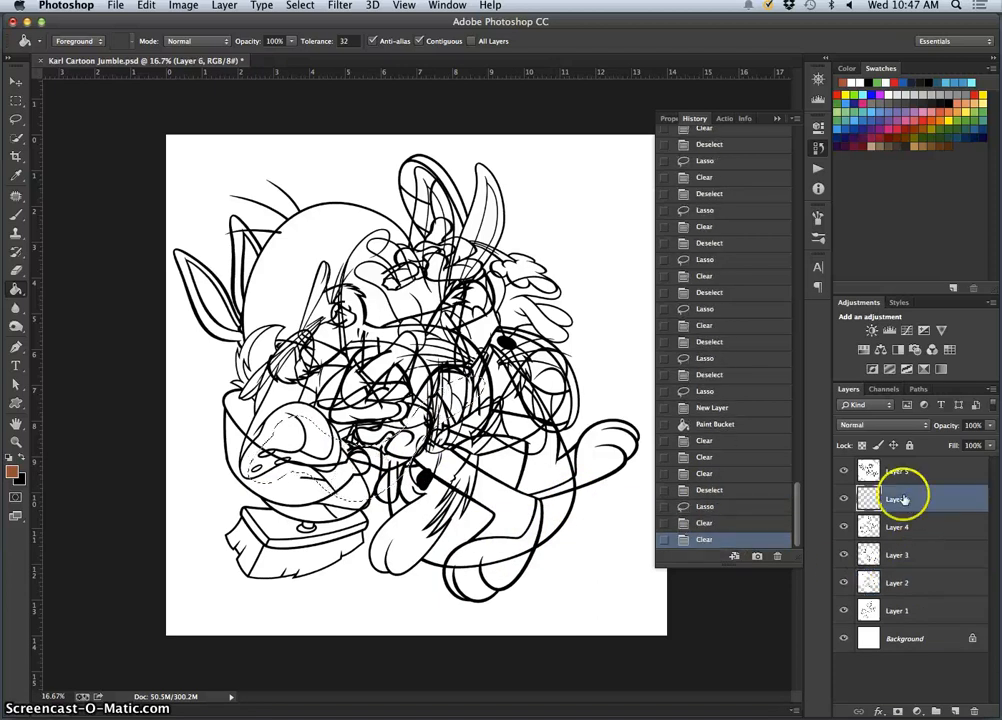
key(Delete)
click(899, 474)
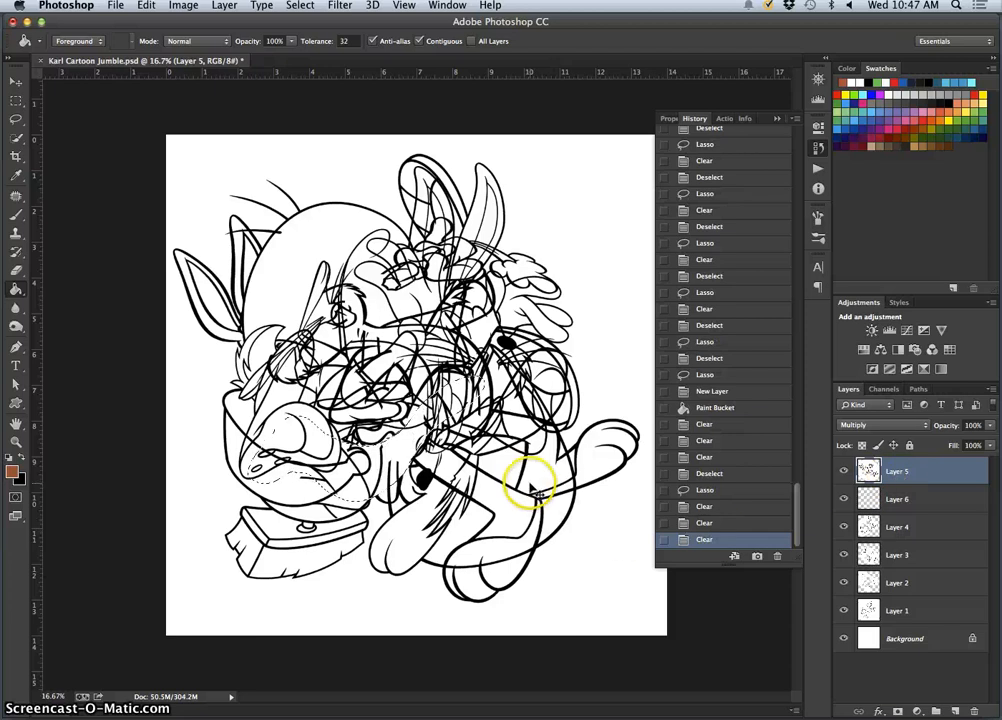
key(super+d)
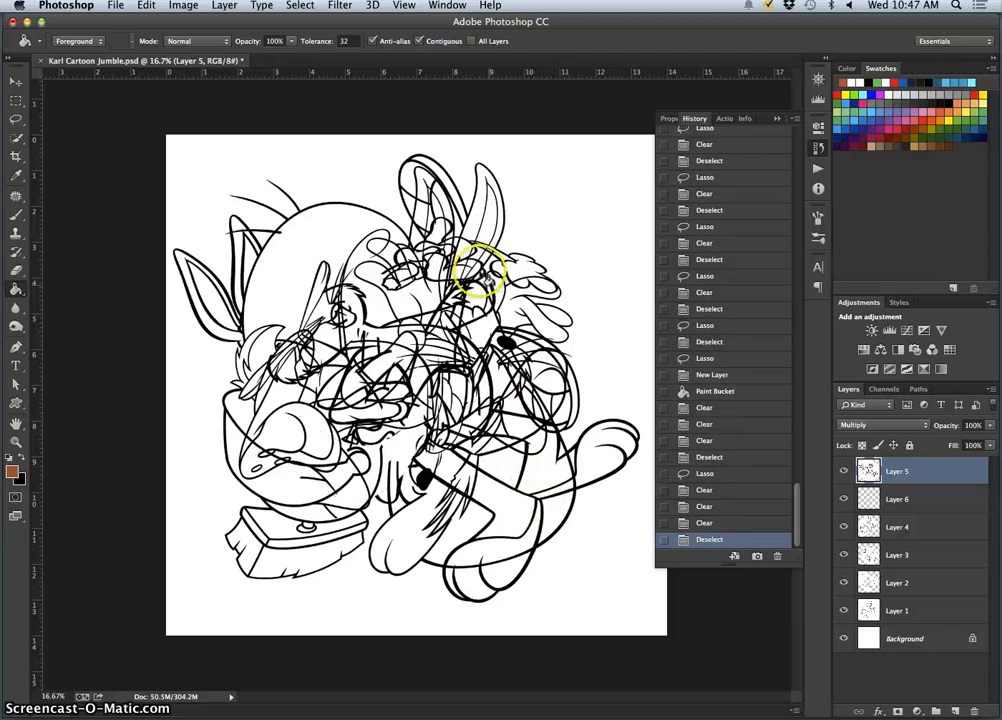
- Lasso the small oval marks near the tip of the large snout, clear them from Layer 1, and deselect
click(16, 118)
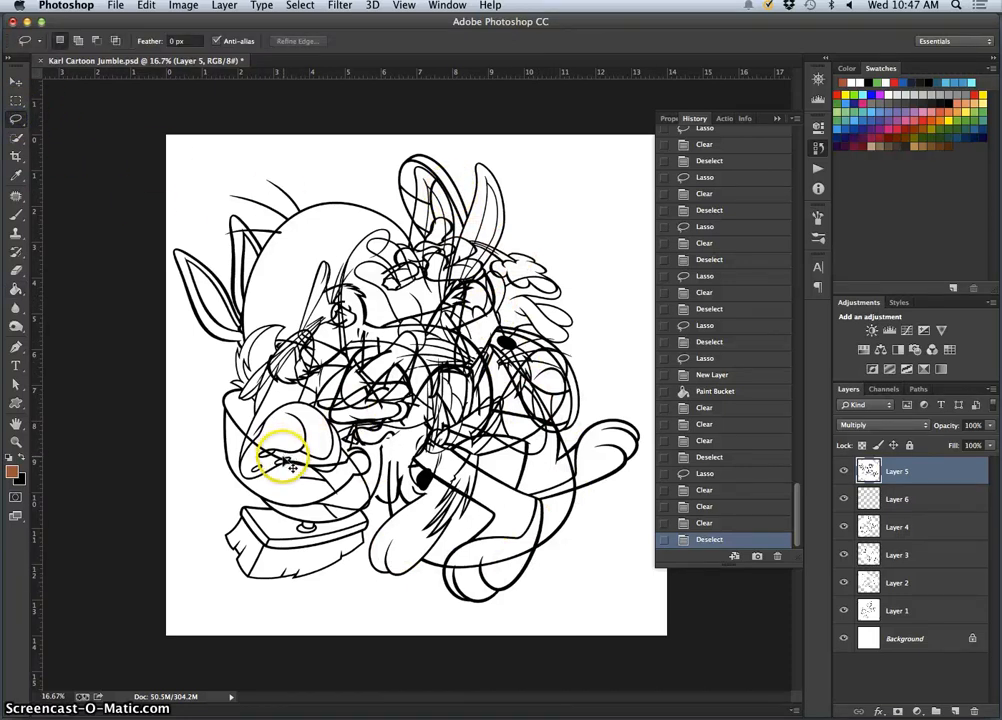
key(super+equal)
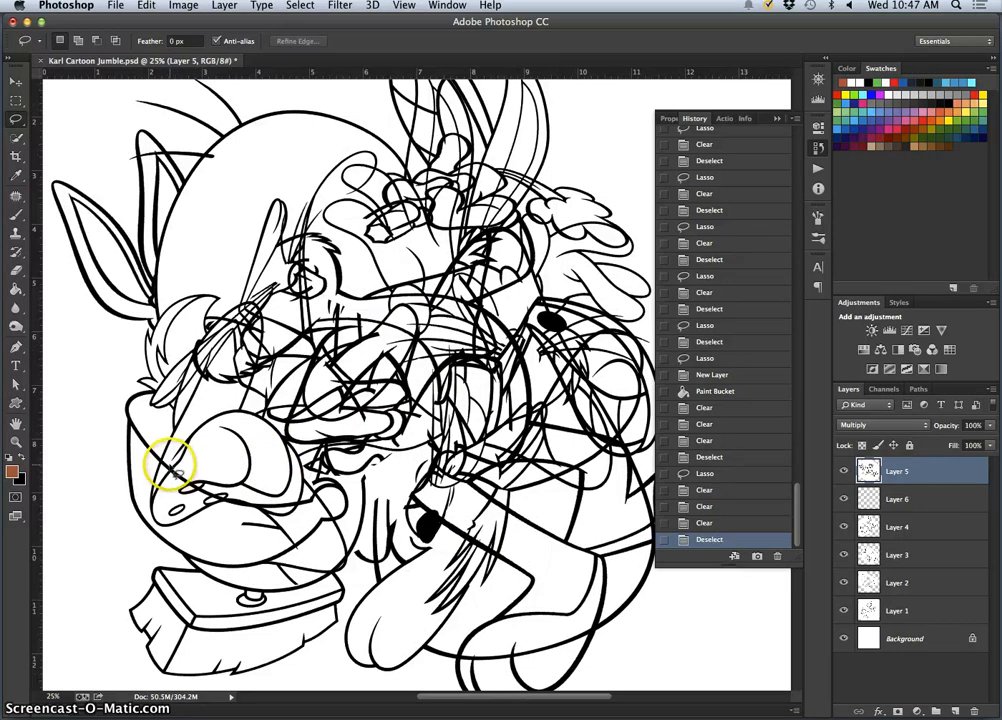
drag(169, 466, 168, 466)
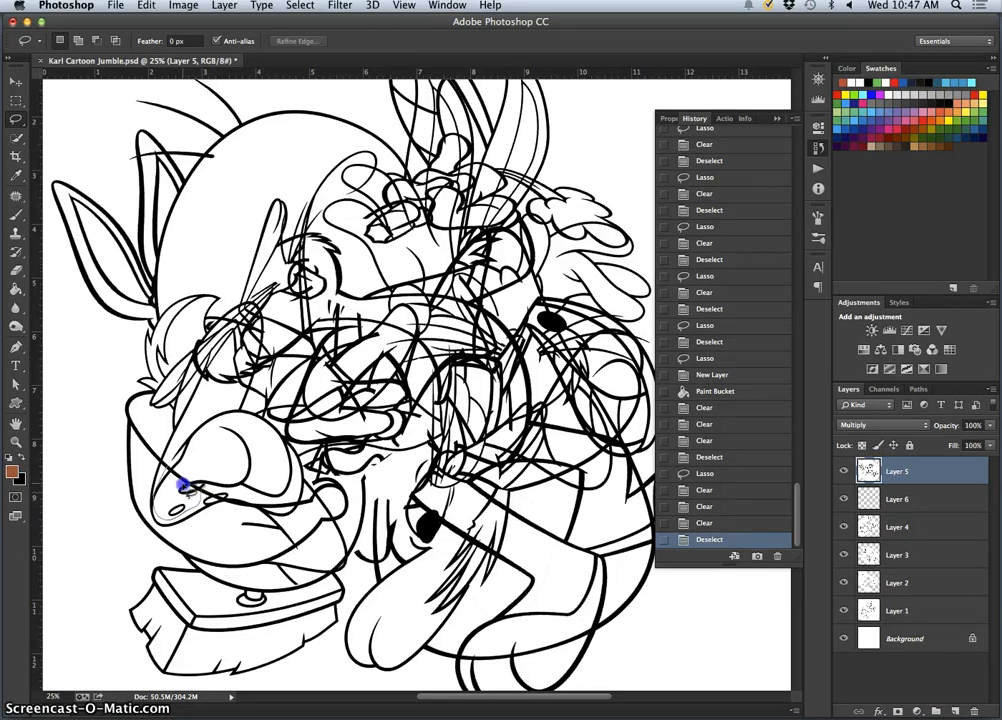
drag(170, 470, 185, 495)
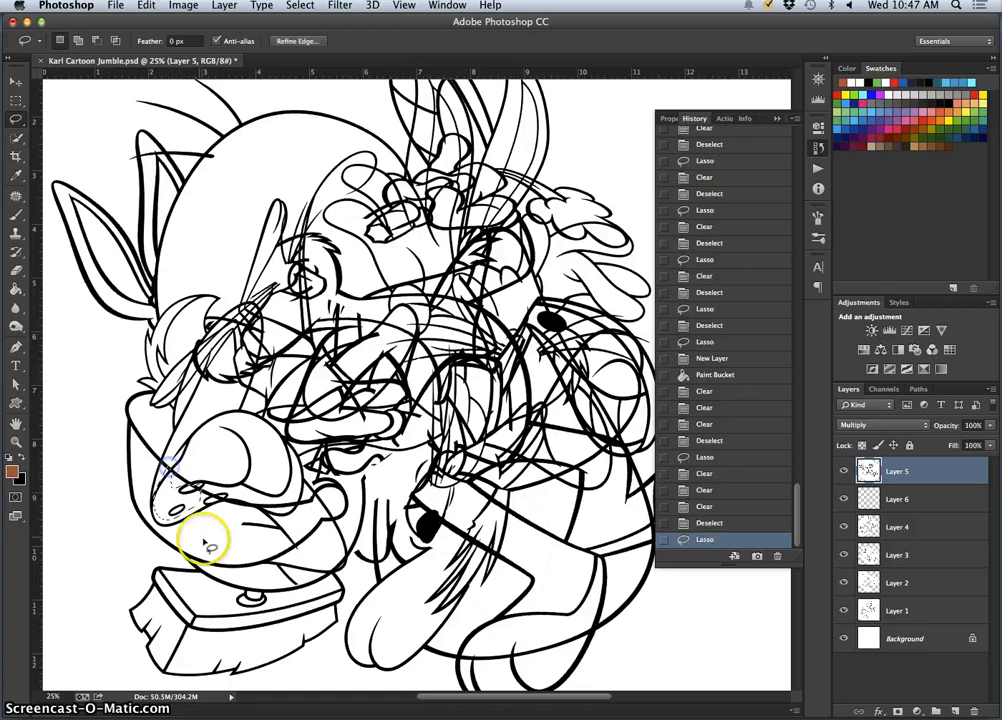
click(910, 612)
key(Delete)
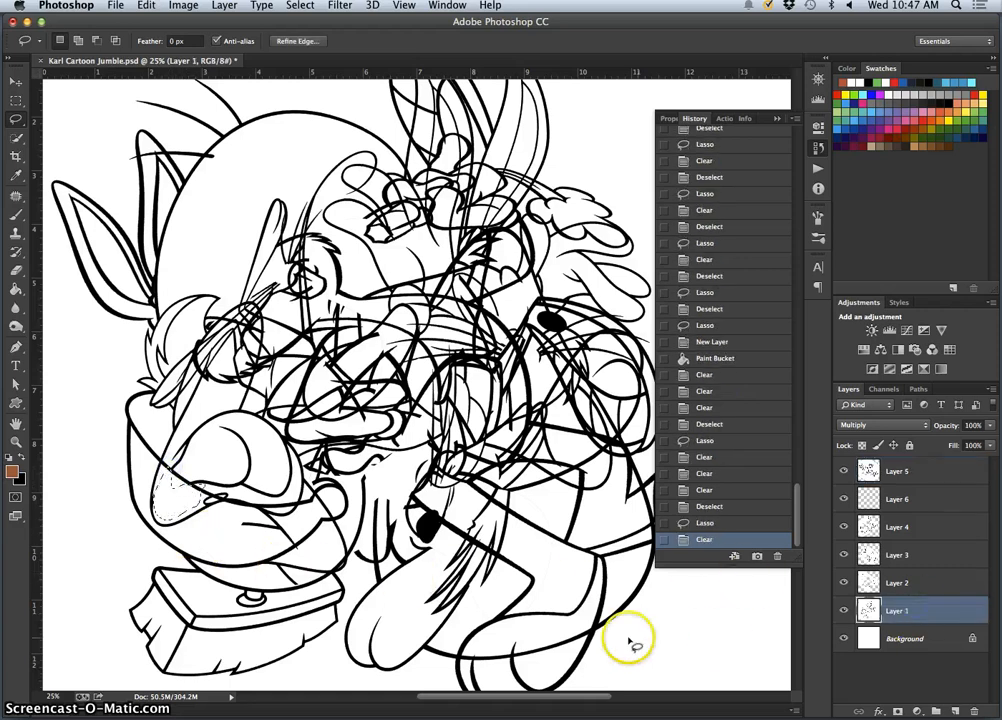
click(365, 537)
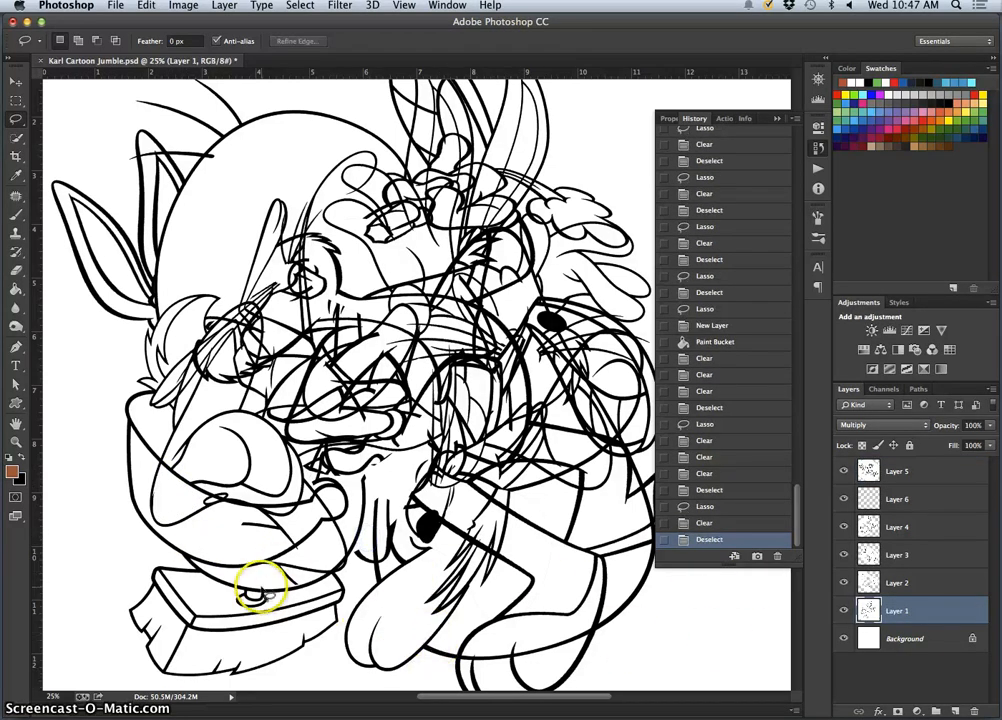
- Lasso the leftover line fragment just inside the snout tip's outline, clear it from Layer 1, and deselect
key(super+equal)
key(super+equal)
key(super+equal)
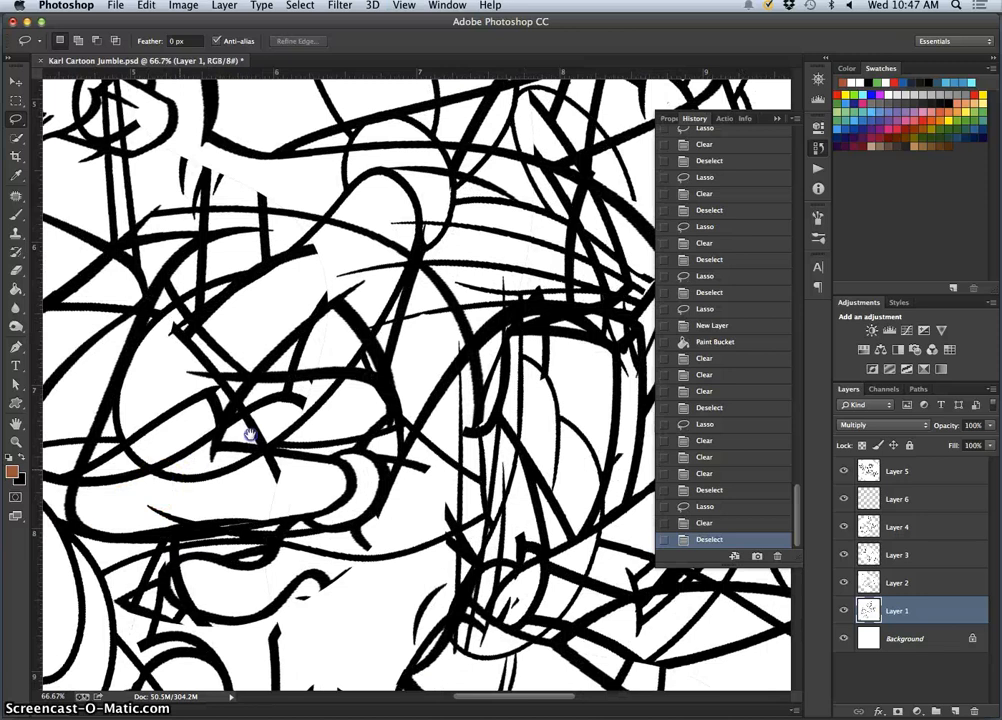
drag(165, 495, 250, 465)
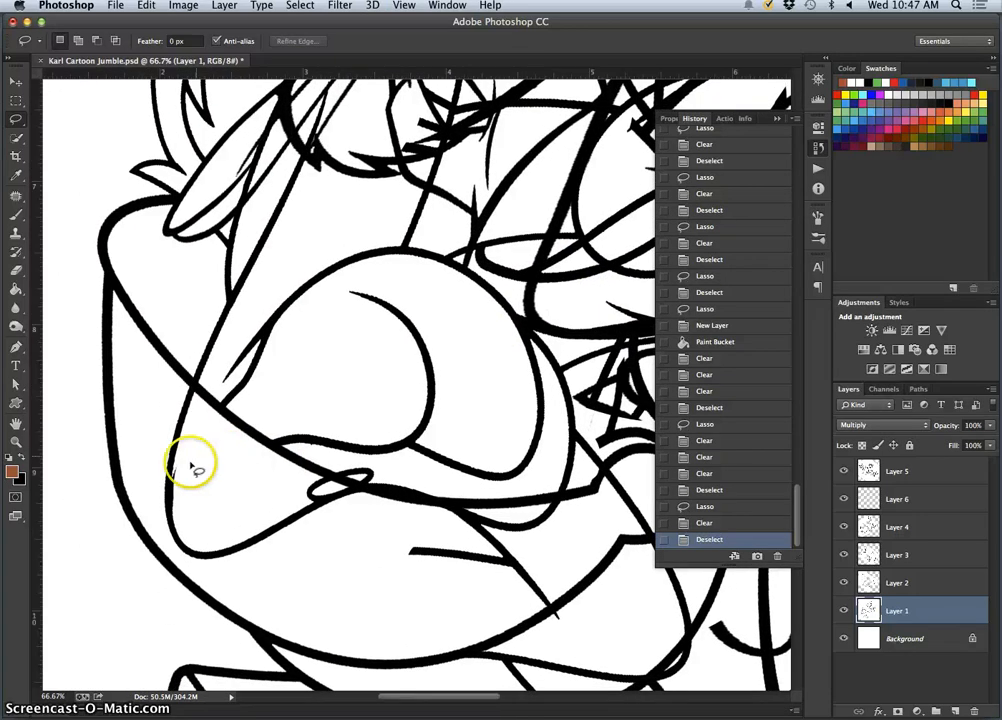
drag(180, 461, 180, 462)
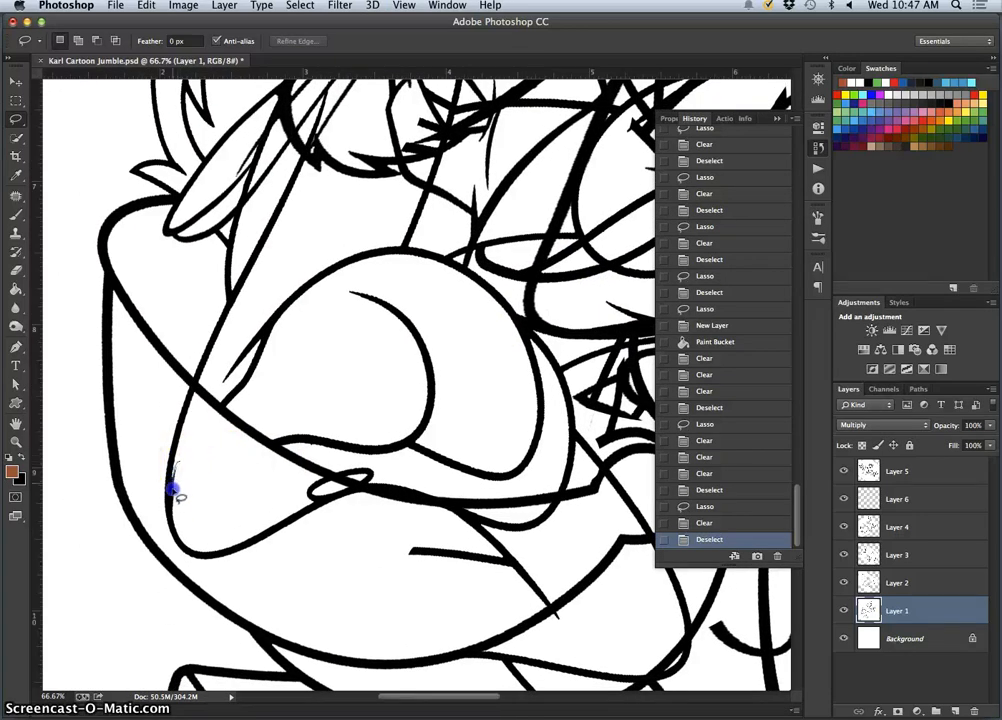
drag(175, 513, 183, 462)
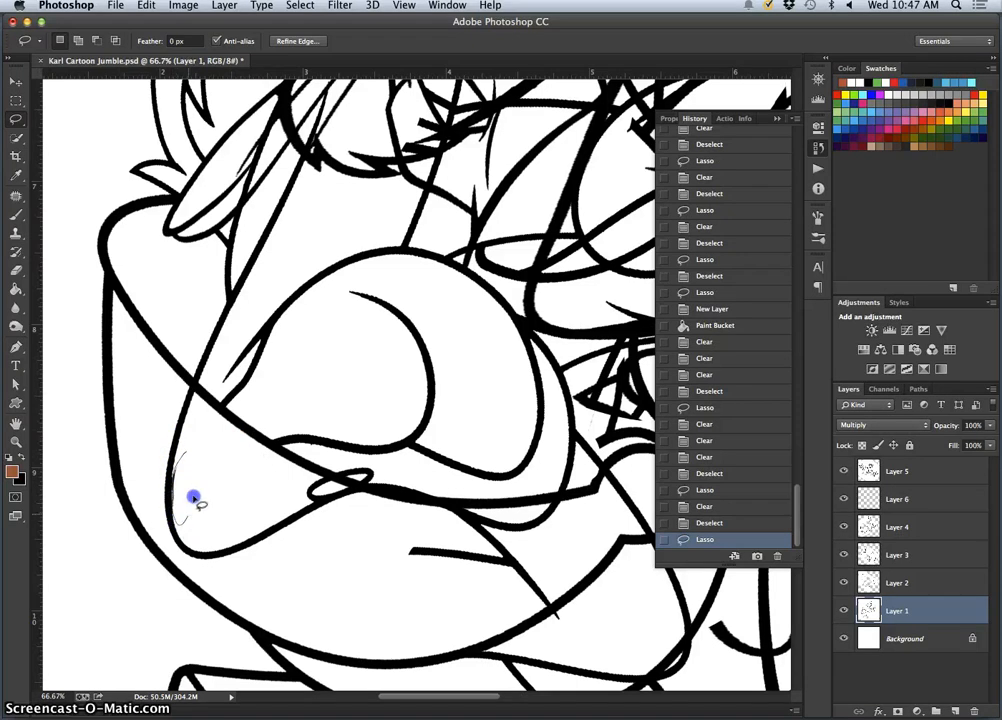
key(Delete)
click(374, 588)
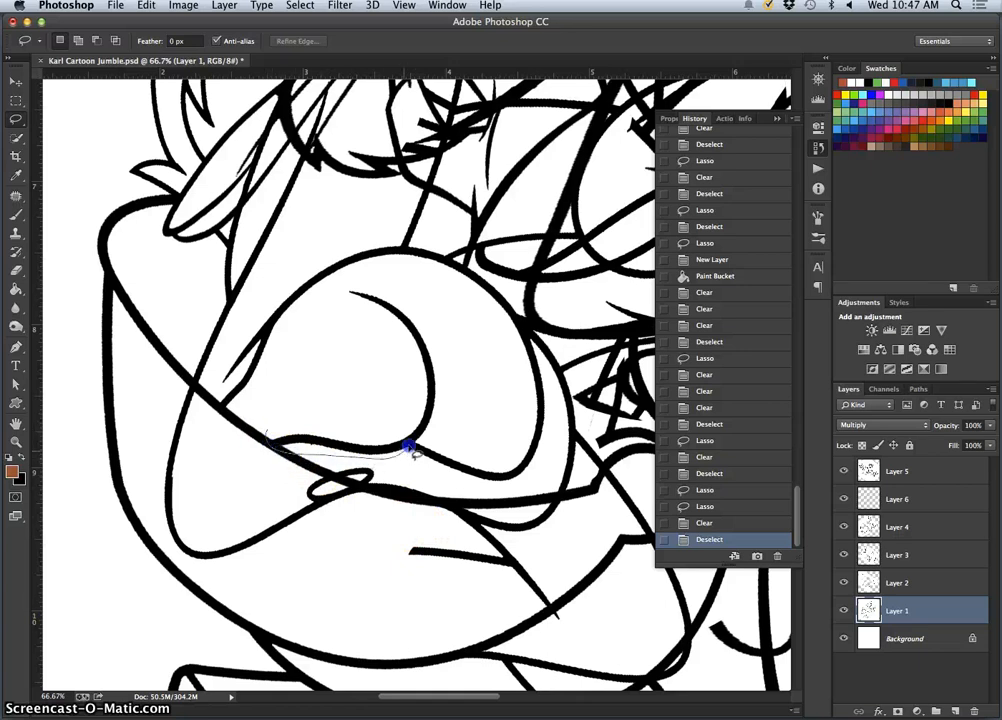
- Lasso the curved line inside the large rounded shape above the snout and clear it from Layer 1
mouse_move(437, 424)
mouse_down()
mouse_move(449, 393)
mouse_move(437, 320)
mouse_up()
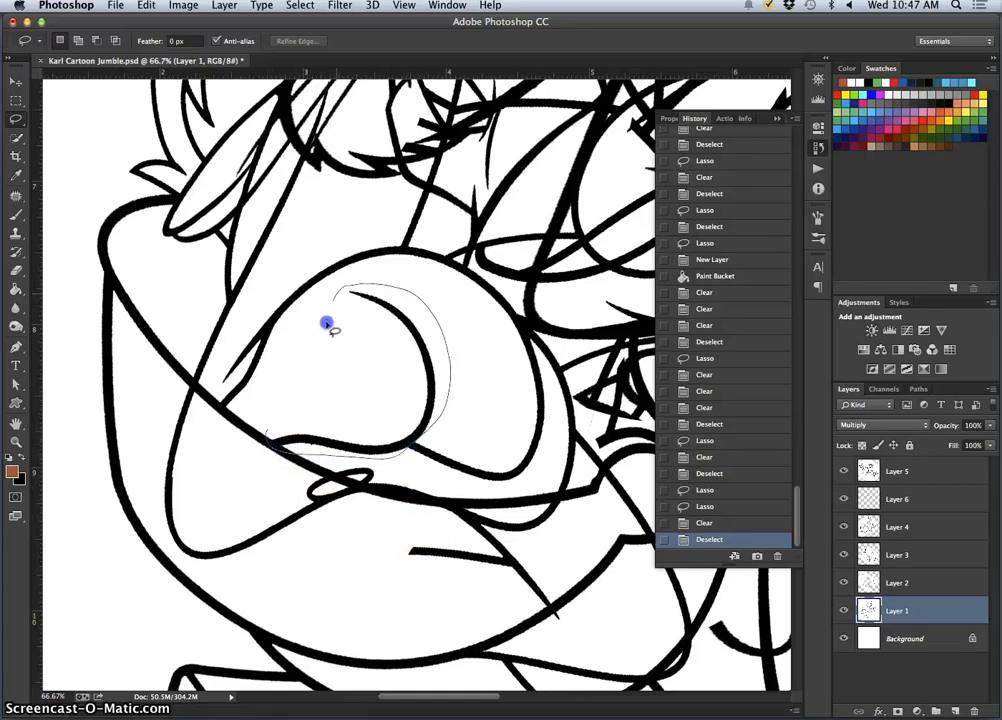
drag(327, 325, 275, 425)
key(Delete)
- Remove the leftover specks and round off the cut end of the remaining inner line on Layer 1, and deselect
key(super+plus)
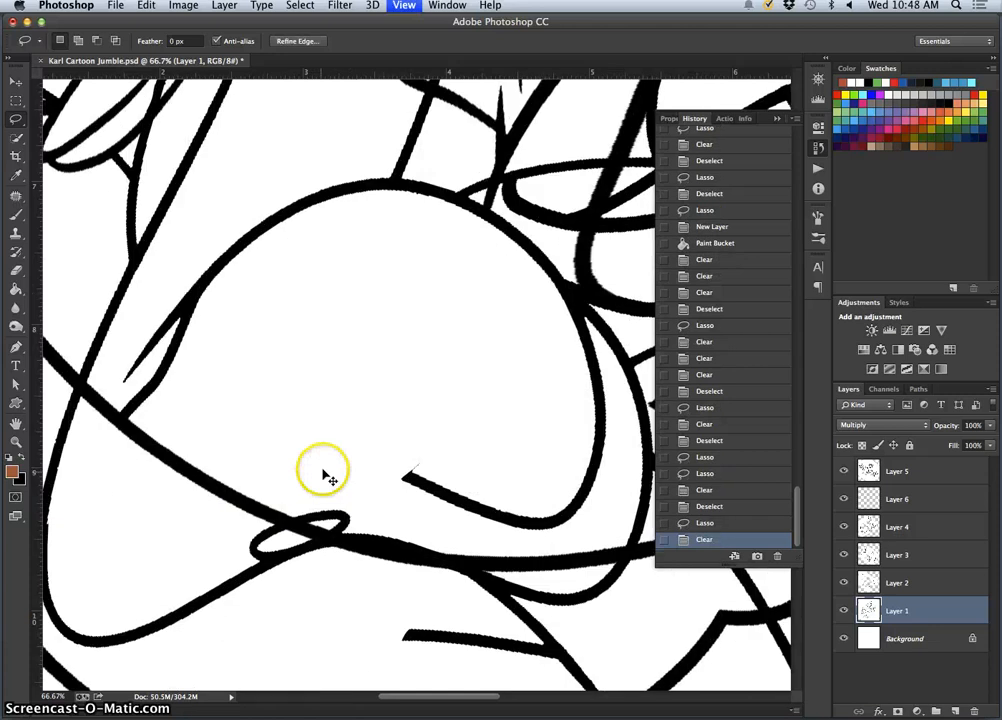
key(super+plus)
key(super+plus)
key(super+plus)
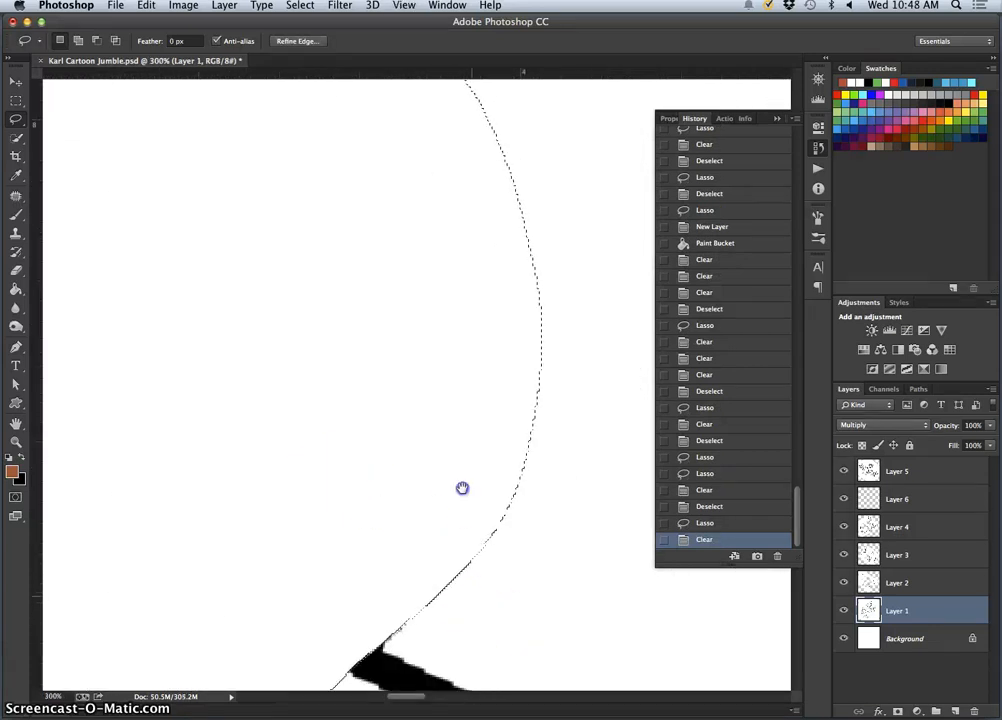
drag(462, 488, 434, 353)
click(425, 437)
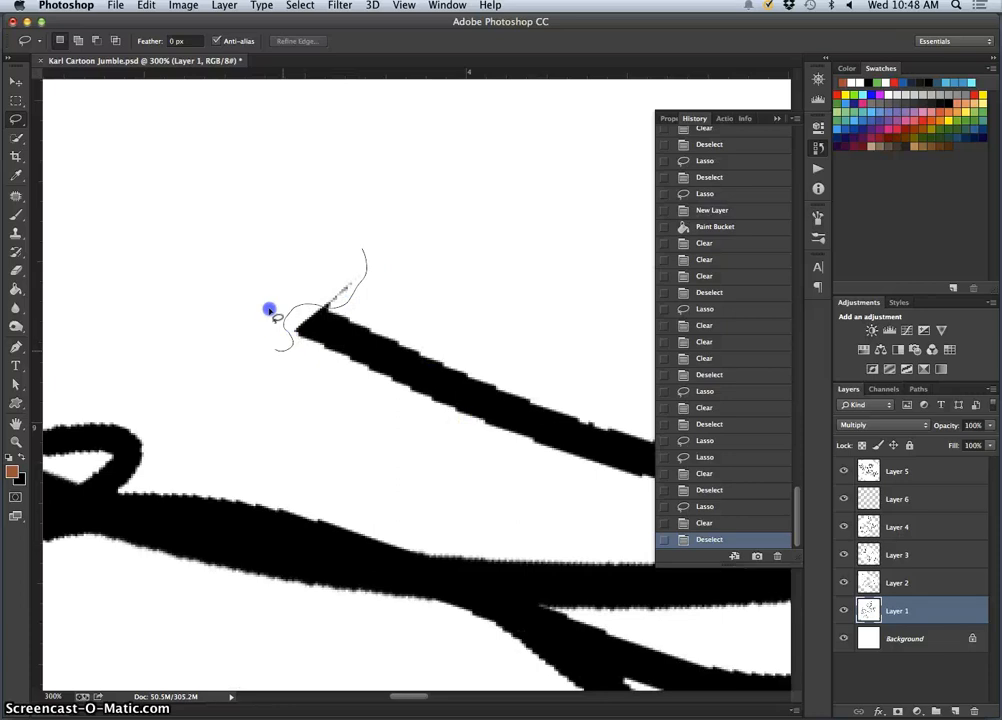
mouse_move(269, 311)
mouse_down()
mouse_move(331, 246)
mouse_move(380, 324)
mouse_move(347, 323)
mouse_up()
key(Delete)
drag(283, 302, 374, 282)
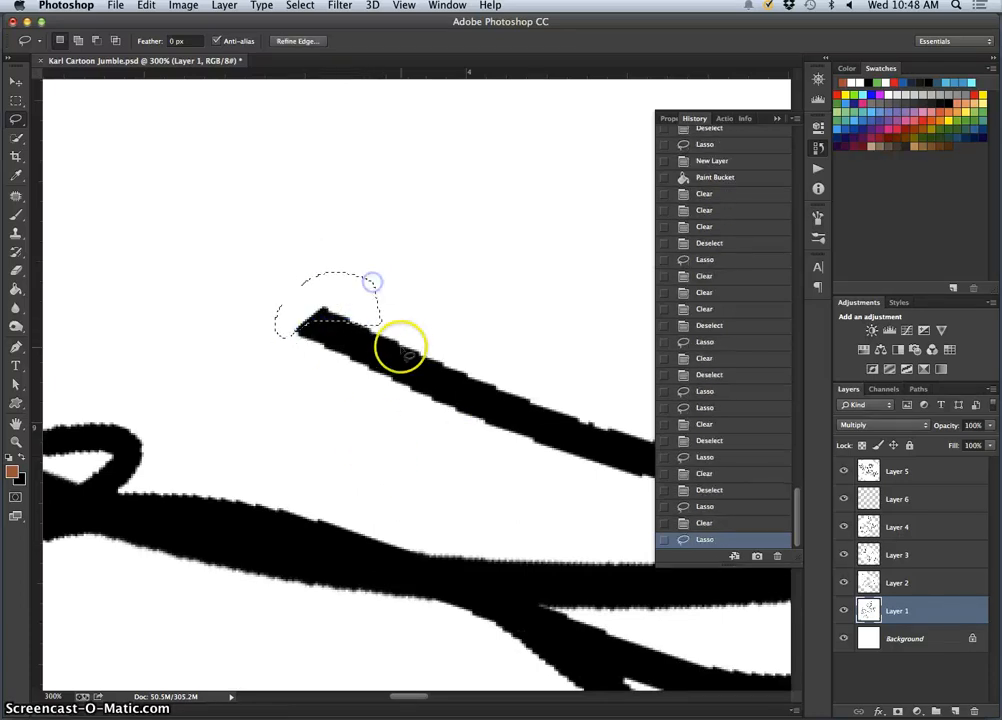
key(Delete)
key(ctrl+d)
- Examine the line art at several magnifications, from the whole canvas up to 100%, for remaining overlaps
key(super+minus)
key(super+minus)
key(super+minus)
key(super+minus)
key(super+minus)
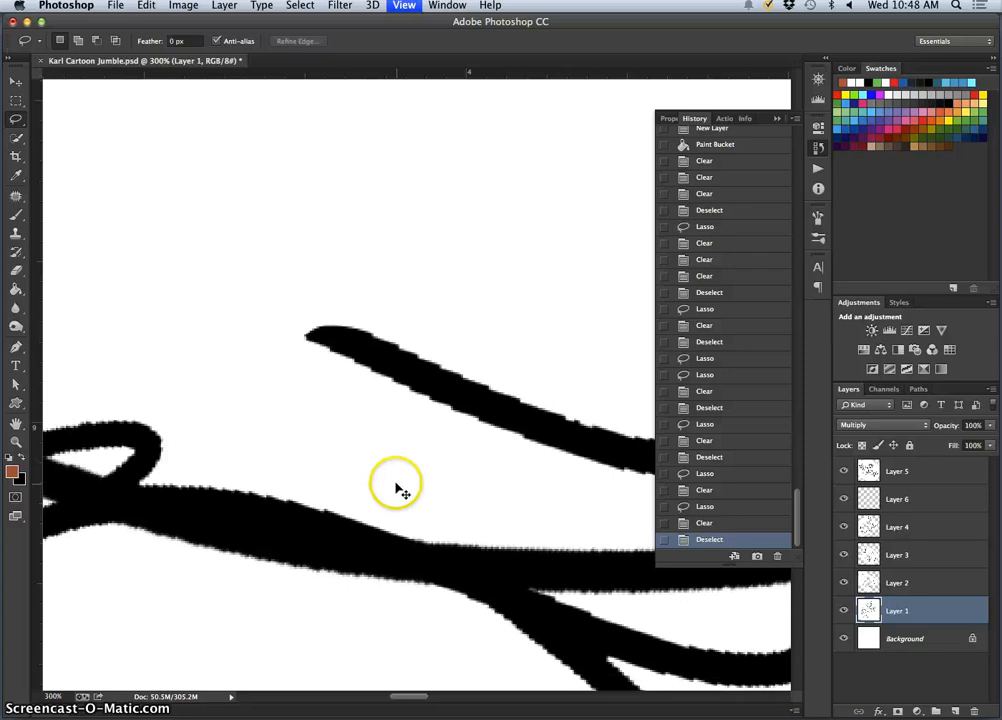
key(super+minus)
key(super+minus)
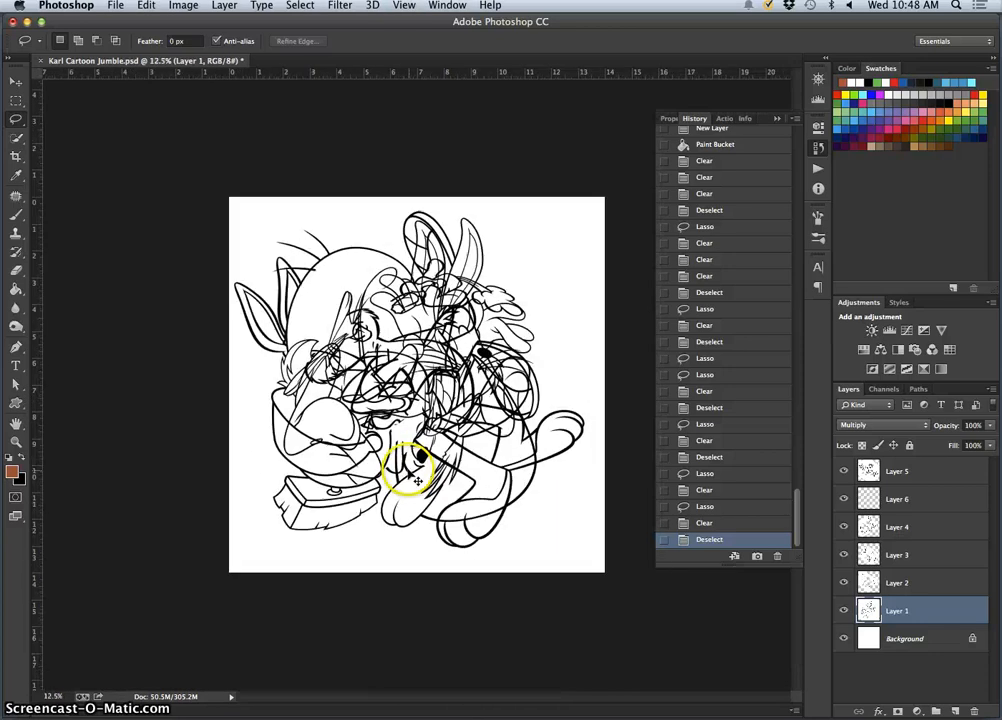
key(super+plus)
click(402, 6)
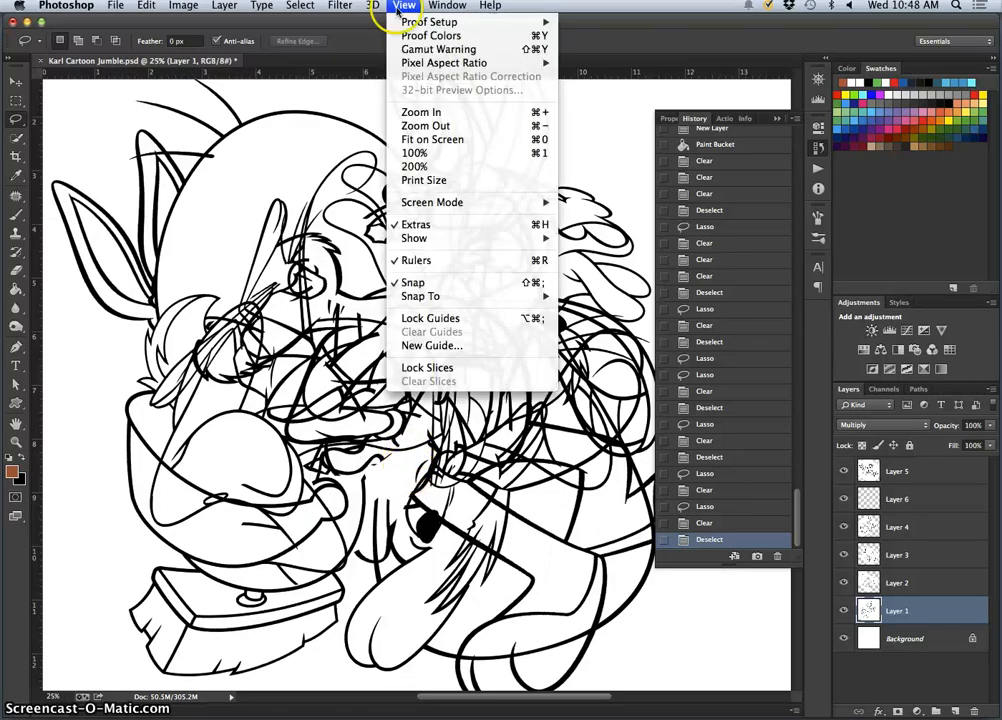
key(super+1)
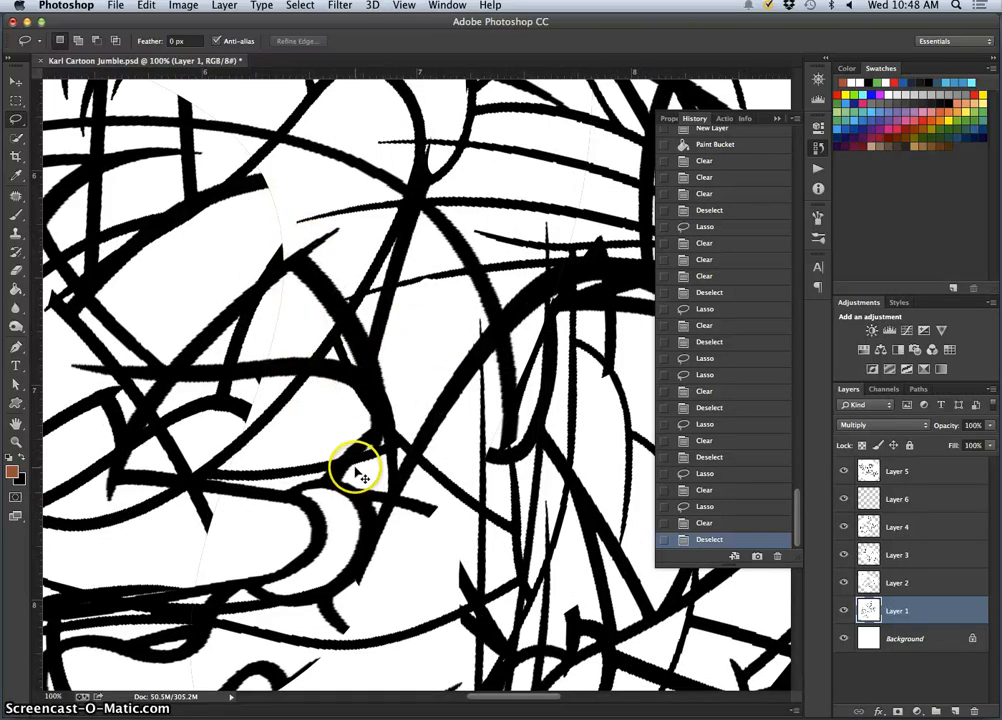
scroll(358, 474, down, 1)
scroll(358, 474, down, 3)
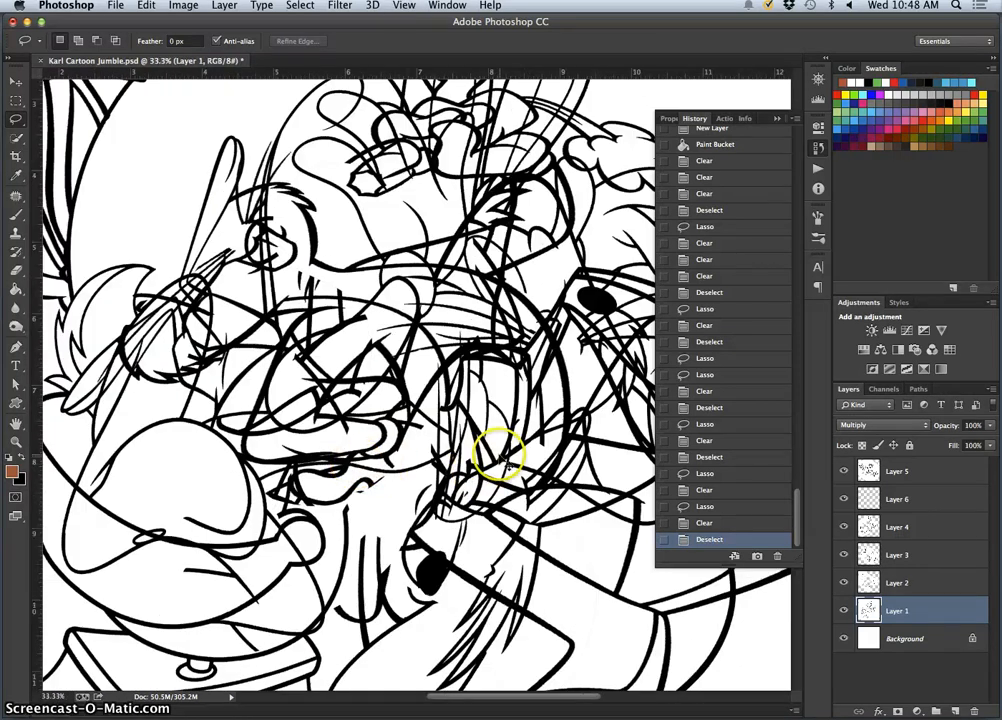
key(super+minus)
key(super+minus)
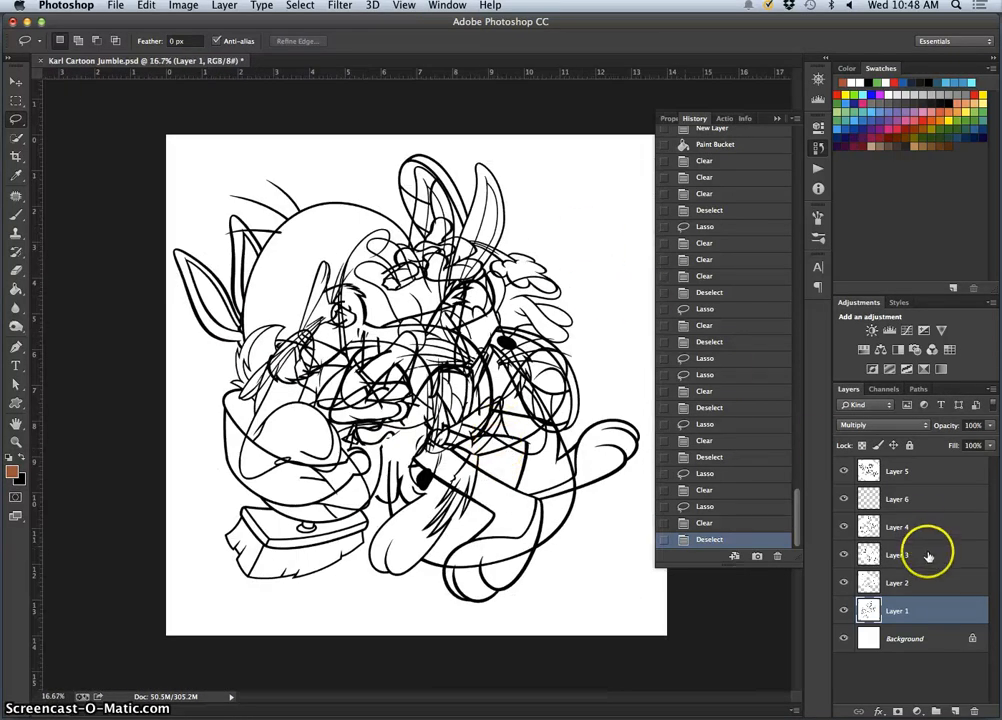
- Delete Layer 6 and lasso a tall curved area from beside the fingers down across the body
click(909, 500)
key(BackSpace)
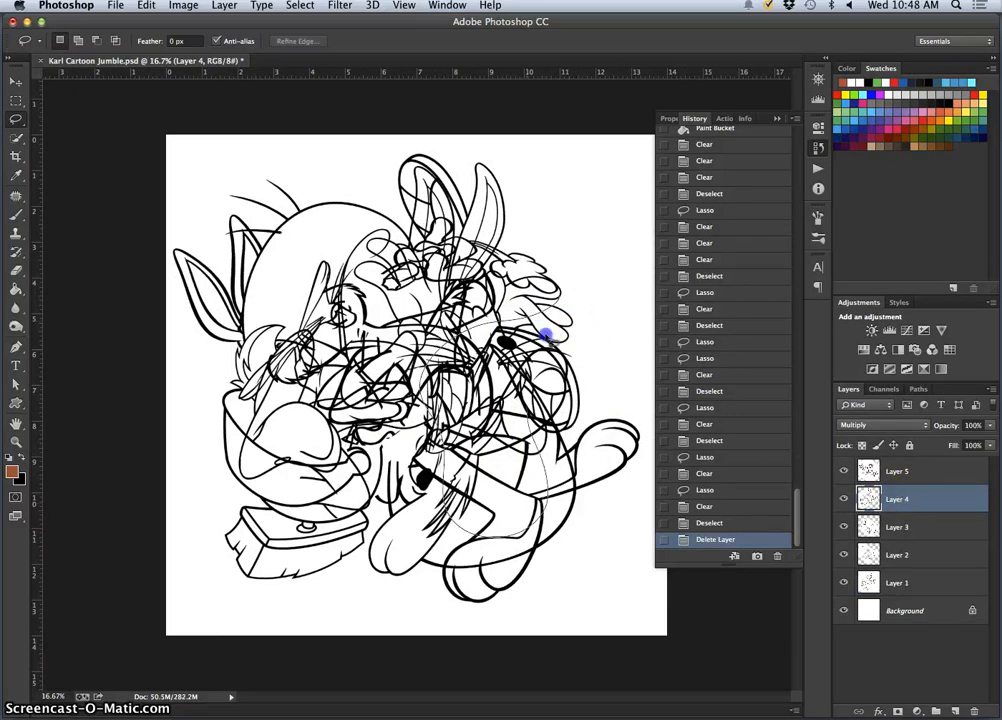
- Try clearing the lassoed area from Layer 3, undo that, and clear the area from Layer 2 instead
click(866, 528)
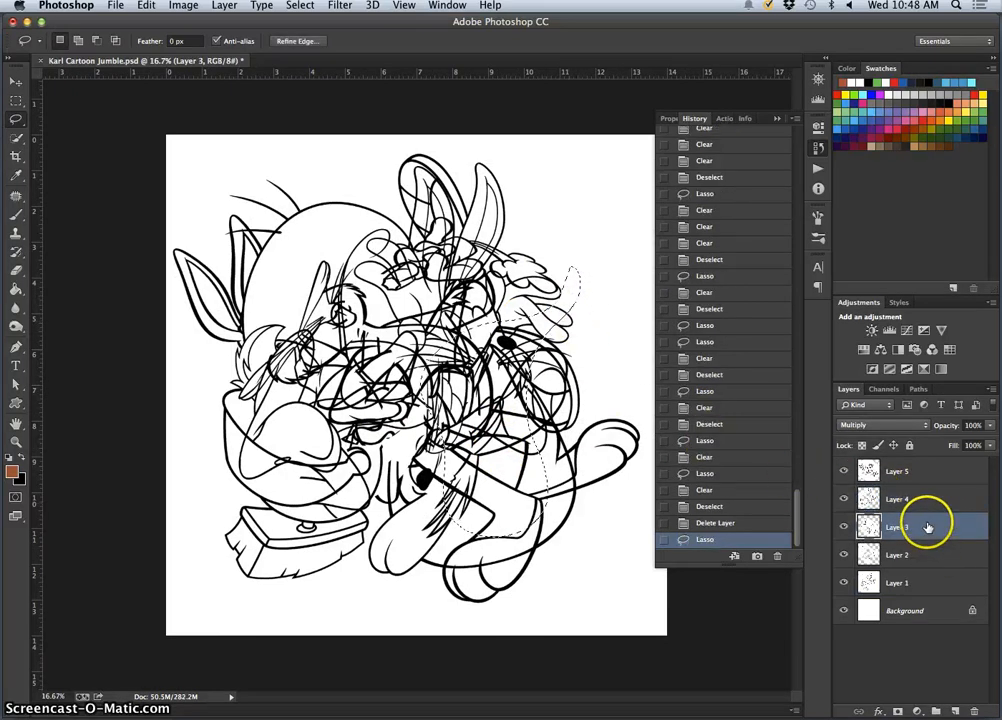
key(BackSpace)
key(super+z)
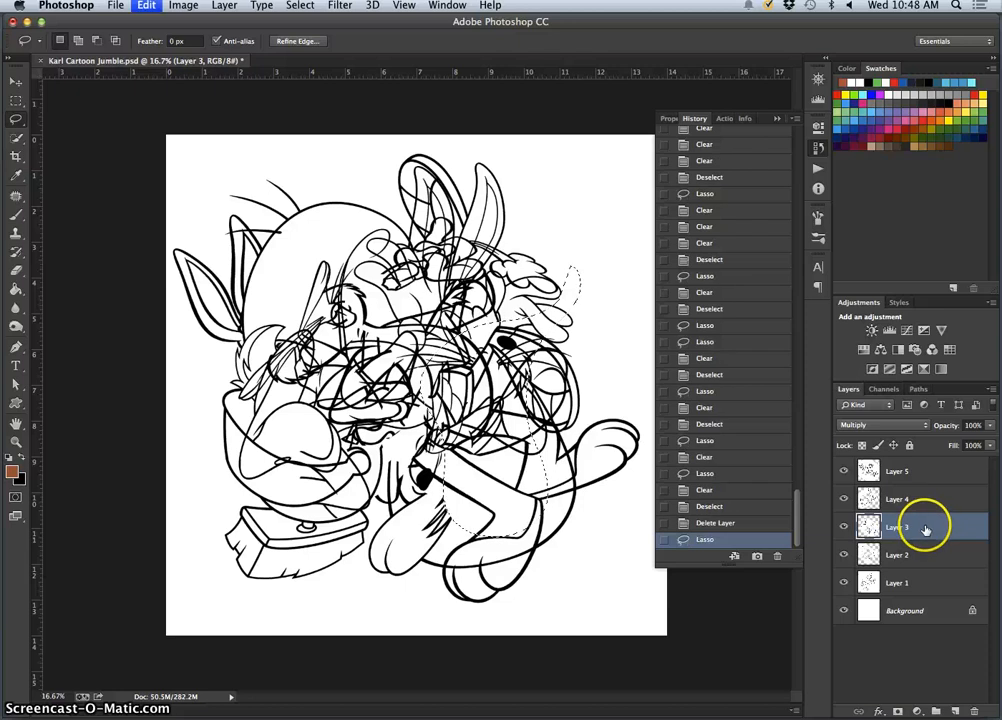
click(885, 556)
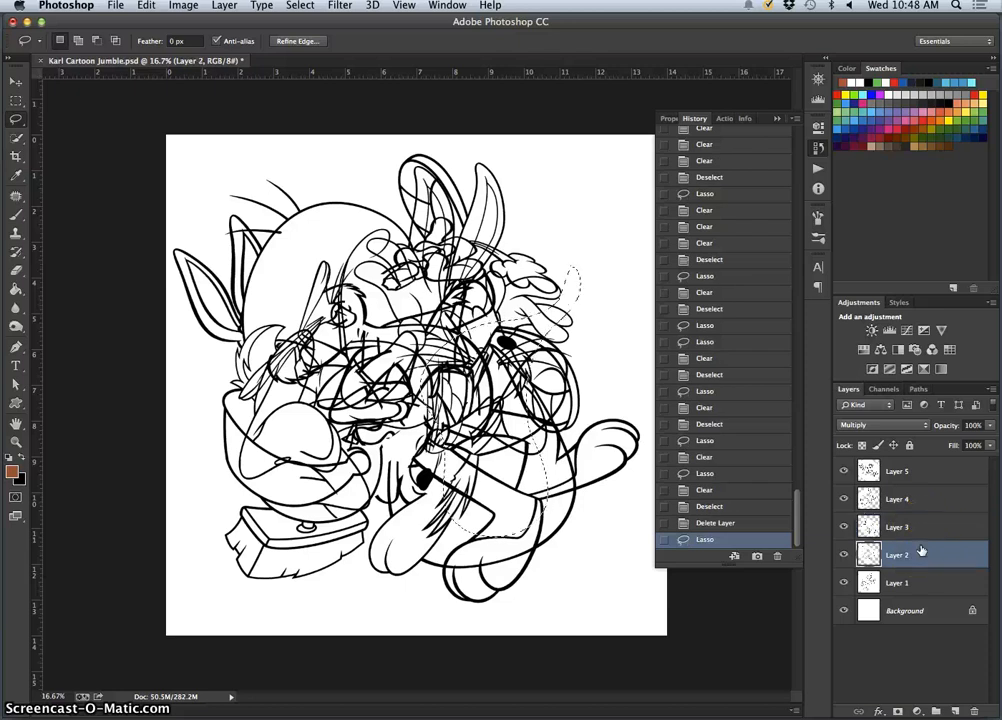
key(BackSpace)
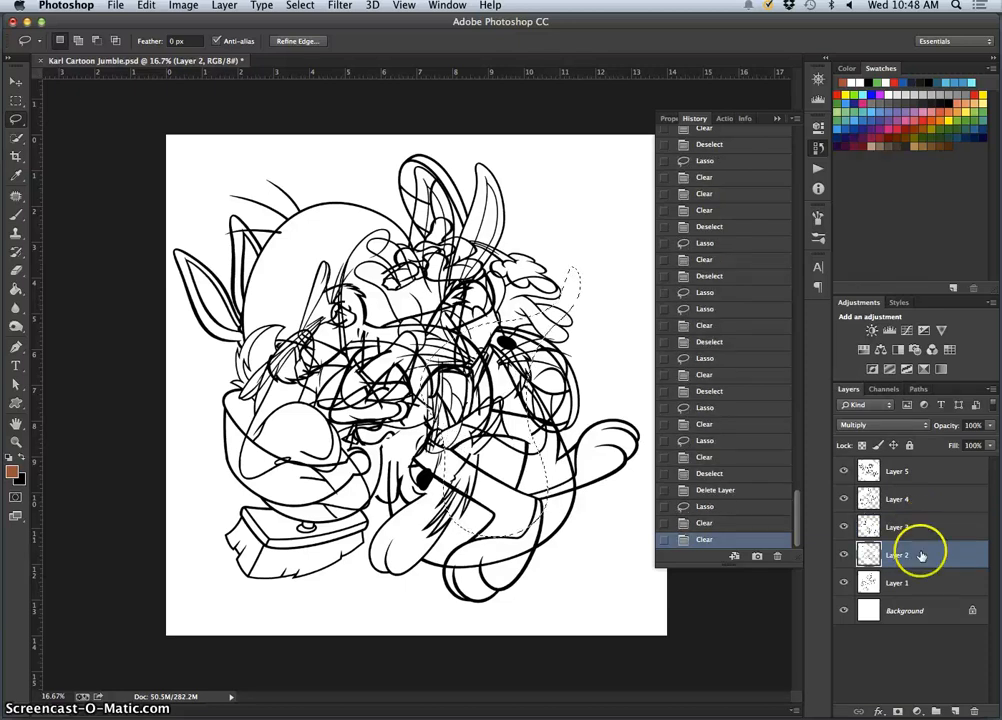
- Try clearing the lassoed area from Layer 1 and from Layer 5, step back to before those clears, and deselect
click(920, 588)
key(BackSpace)
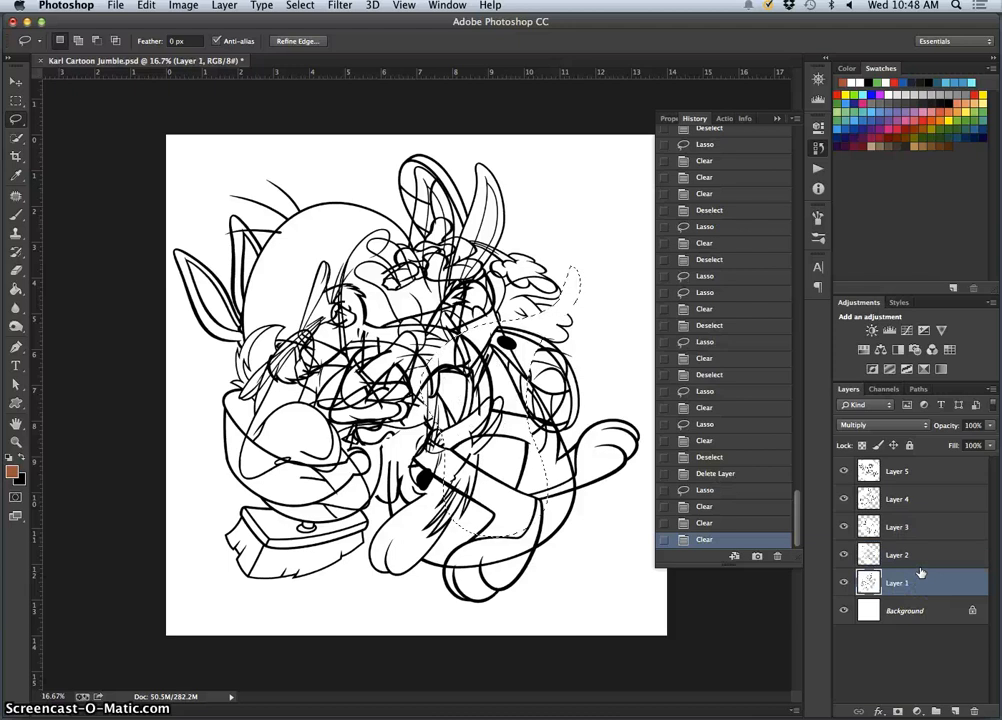
click(866, 471)
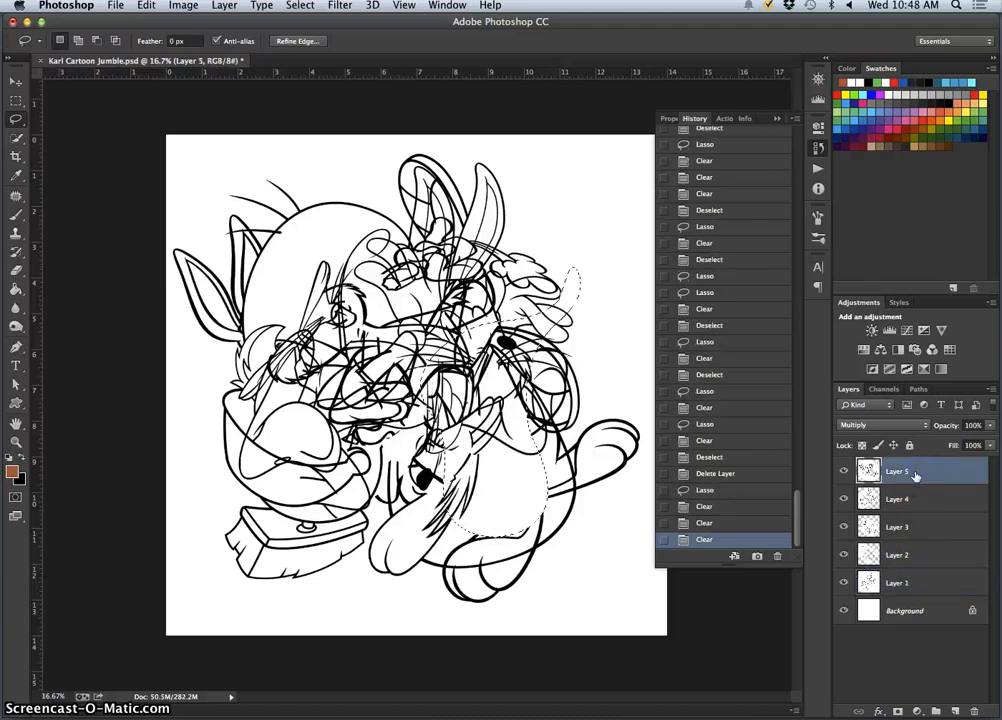
click(766, 458)
key(super+d)
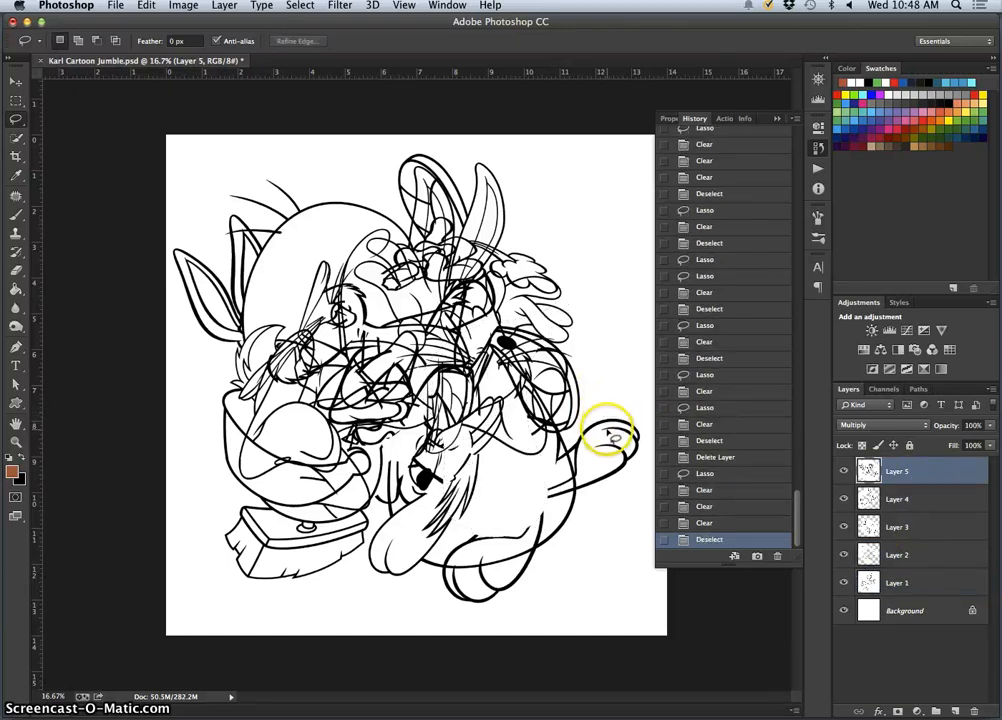
key(super+alt+z)
key(super+alt+z)
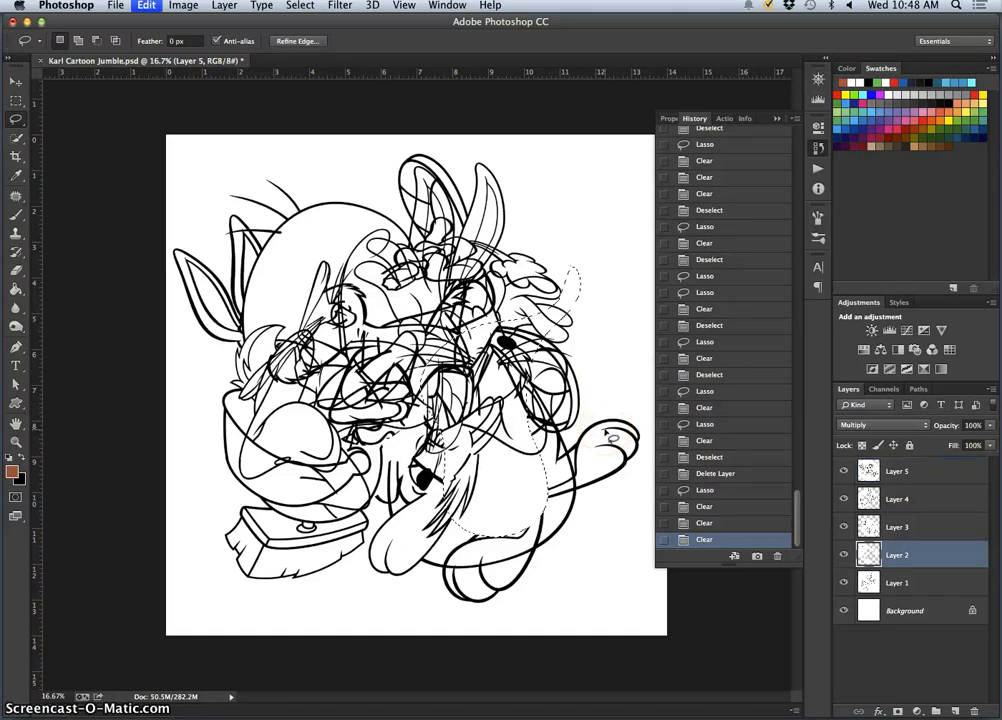
click(485, 501)
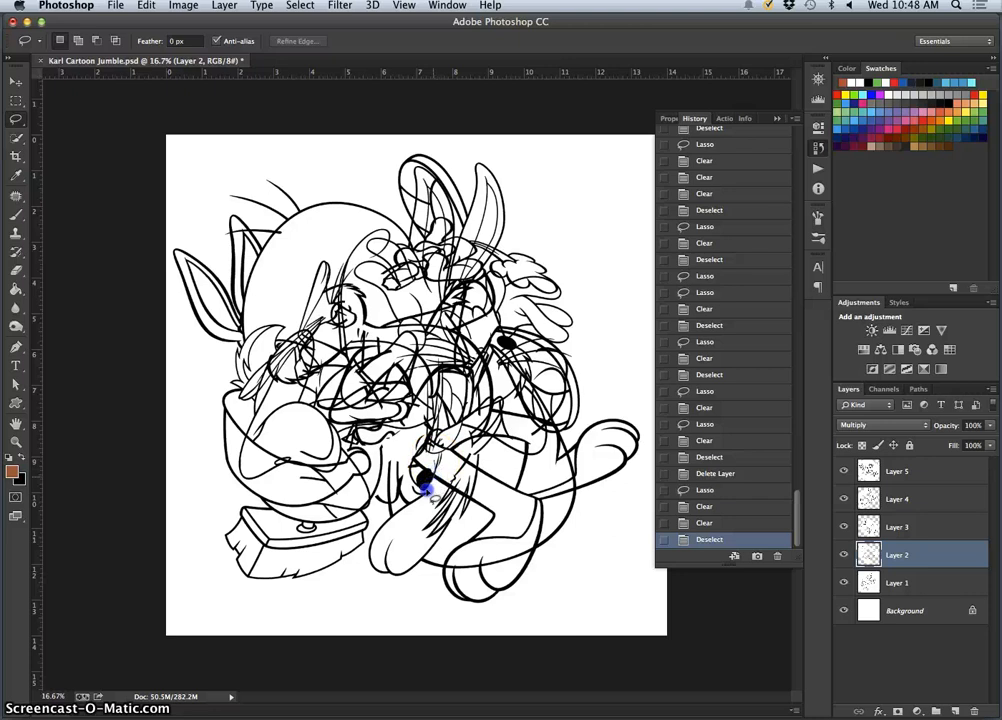
- Lasso a small area around the black oval at the lower center, clear it from Layer 2 and Layer 5, and deselect
drag(407, 457, 426, 499)
key(Delete)
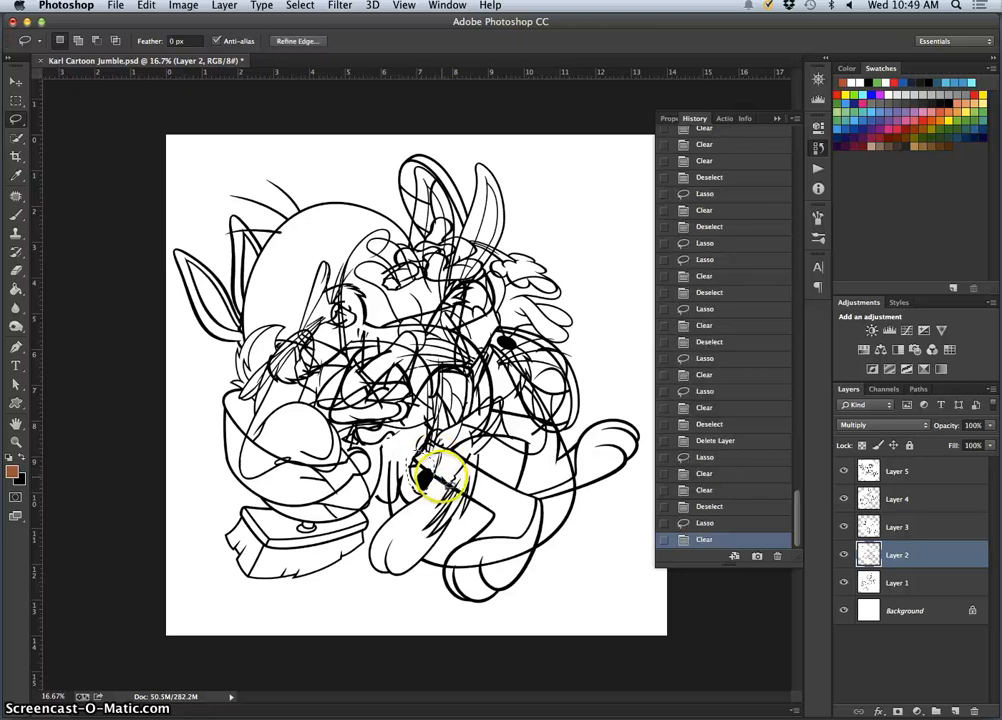
click(889, 468)
key(Delete)
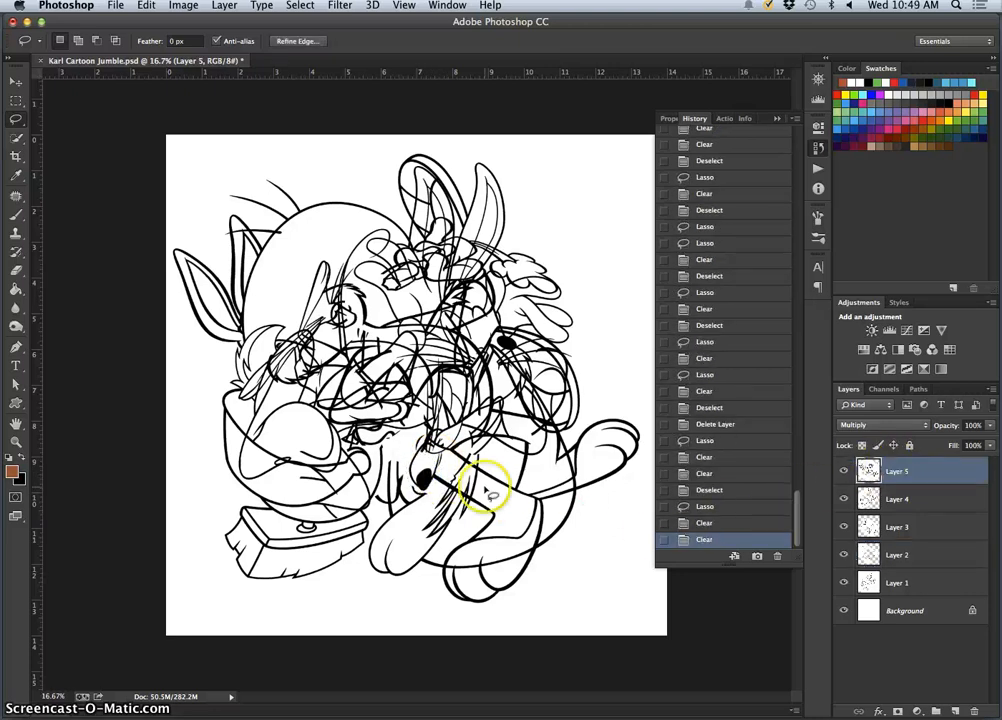
click(485, 487)
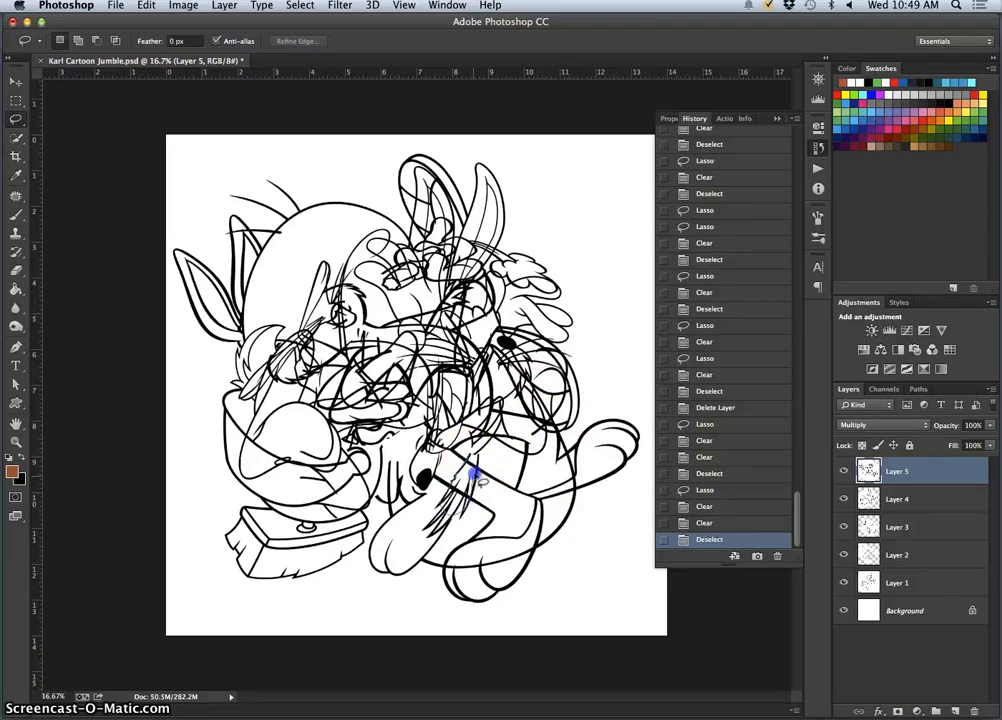
- Lasso and clear the unwanted Layer 5 lines beside the lower-center fur tuft and below the black oval on the right, deselecting after each
drag(475, 457, 474, 482)
key(Delete)
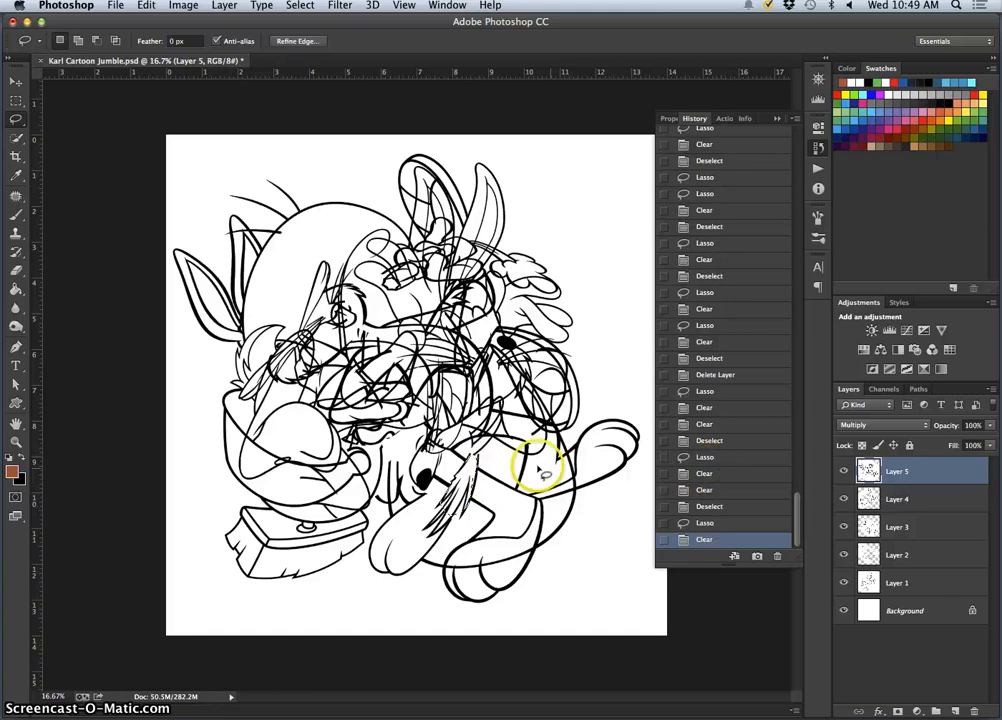
key(super+d)
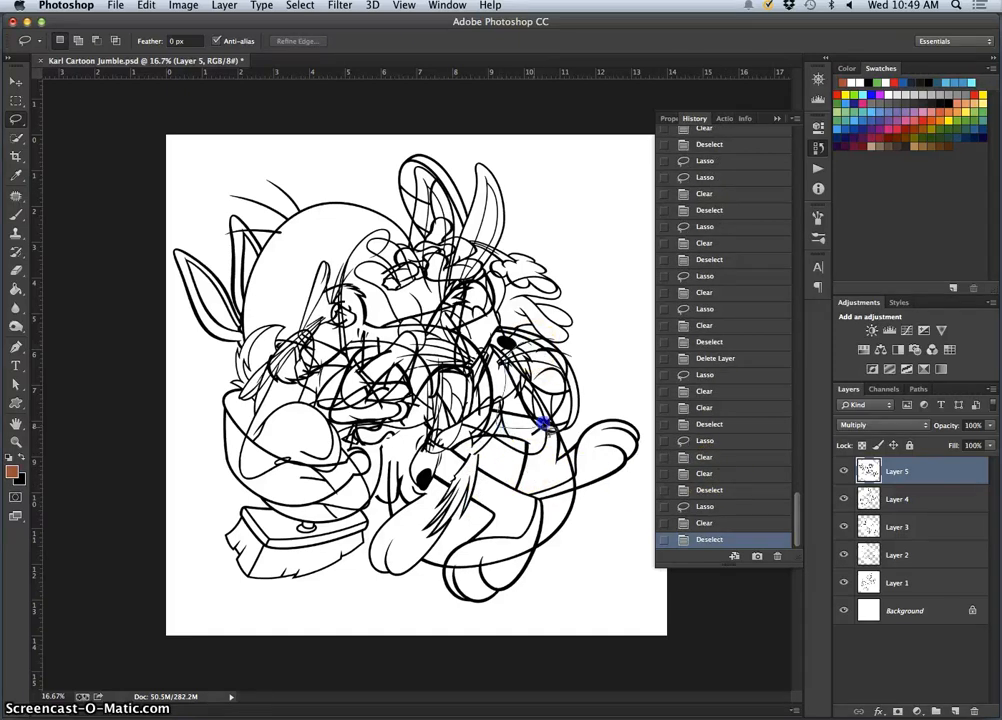
drag(538, 400, 535, 396)
key(Delete)
click(530, 446)
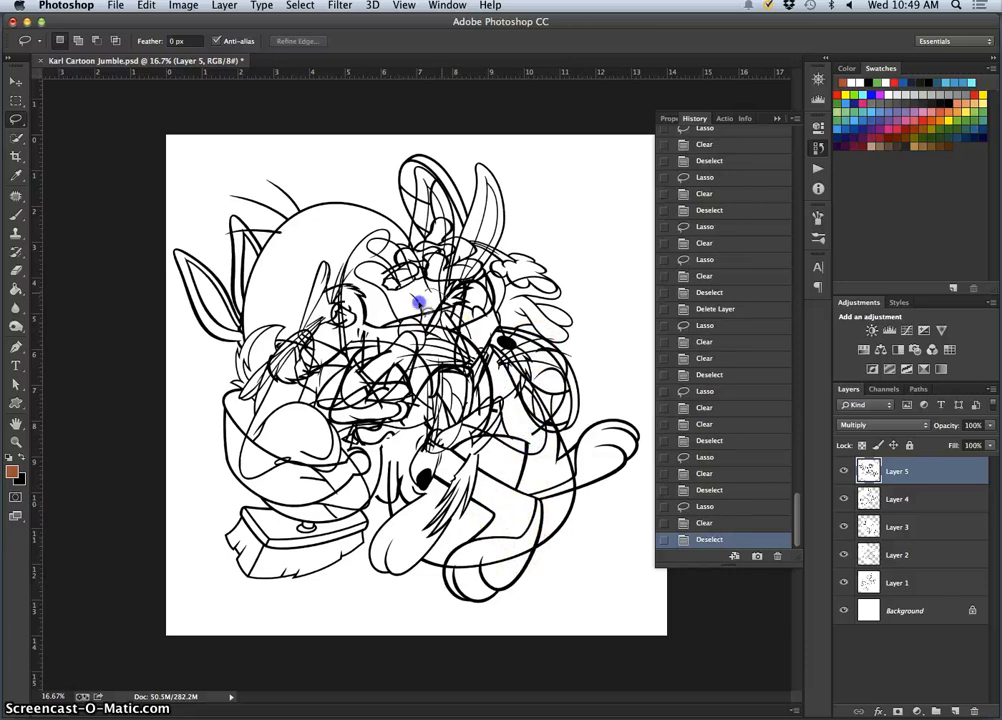
- Lasso the curved area at the middle of the face beside the right eye and clear it from Layer 4 and Layer 3
drag(449, 312, 451, 314)
click(910, 507)
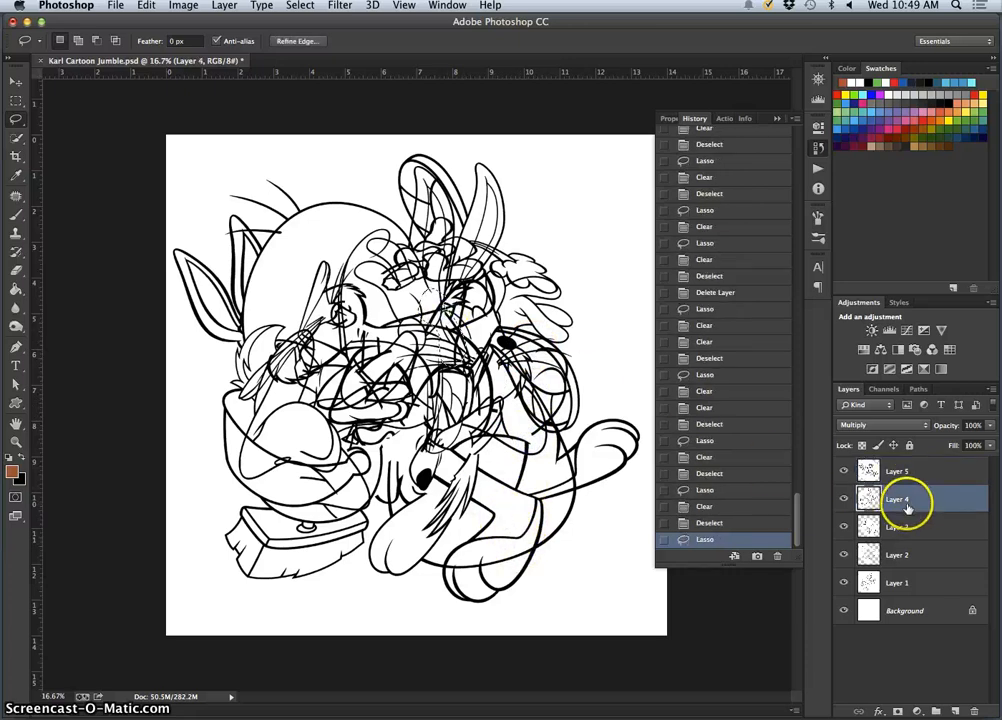
key(Delete)
click(860, 527)
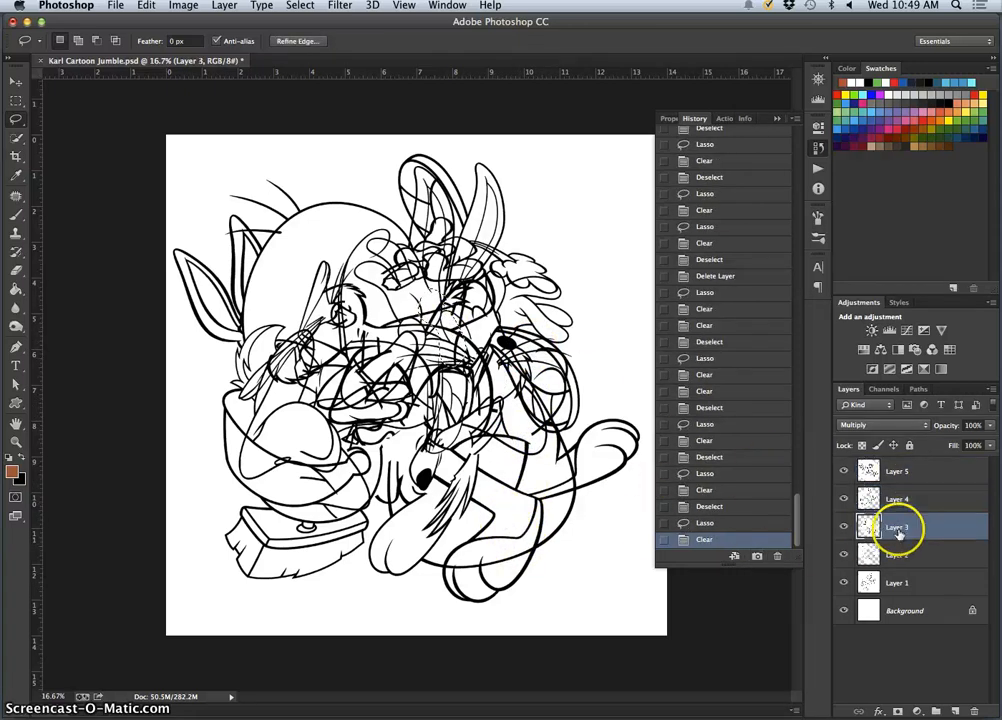
key(Delete)
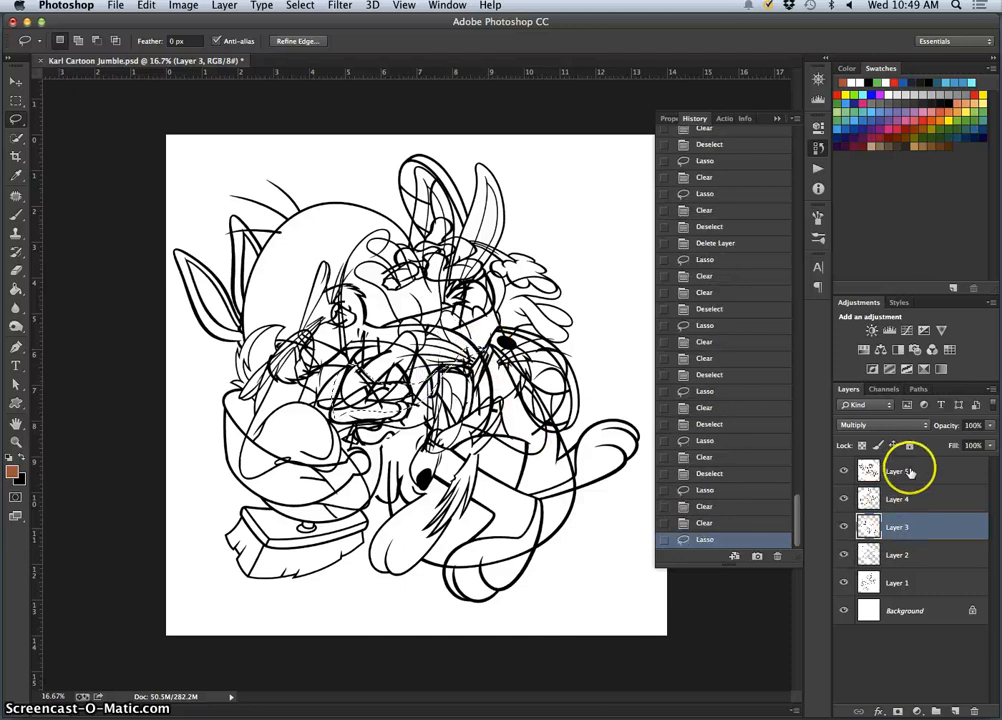
- Clear the lassoed area across the mouth from Layer 5 and deselect
click(846, 471)
key(Delete)
click(487, 503)
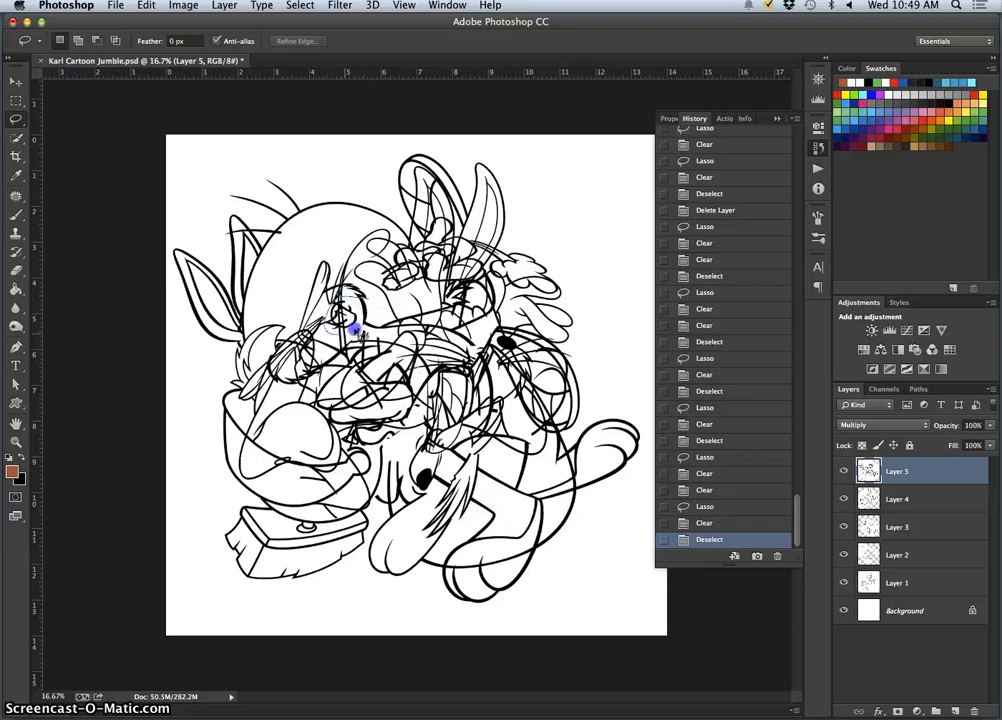
- Try clearing a lassoed area inside the left eye from Layer 5, step back to before the clear, and deselect
drag(356, 306, 354, 304)
key(Delete)
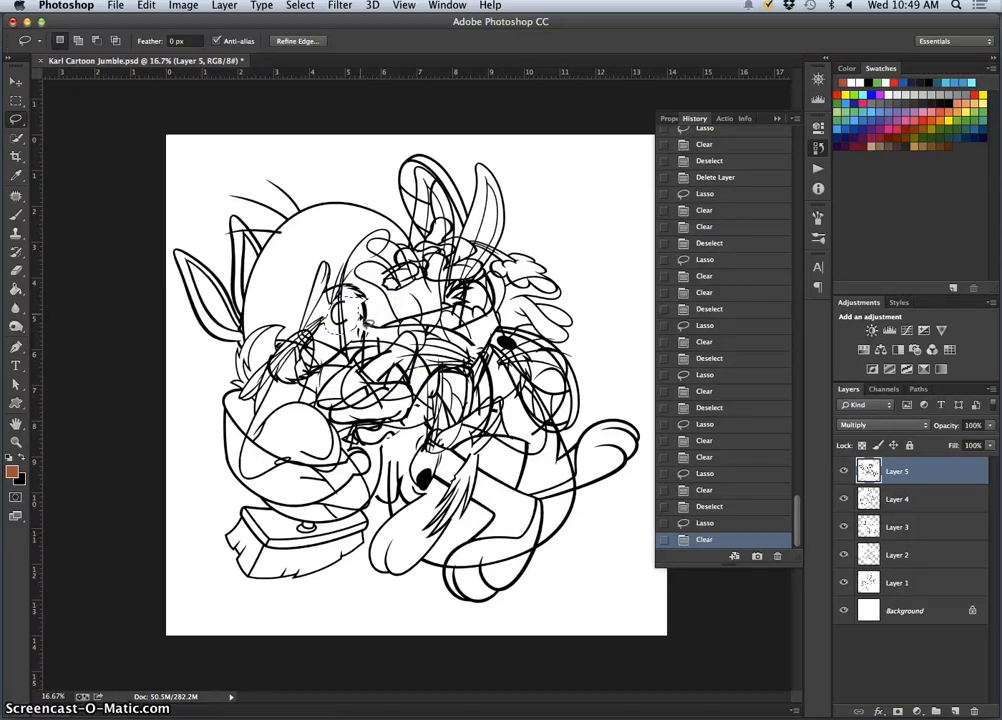
click(378, 309)
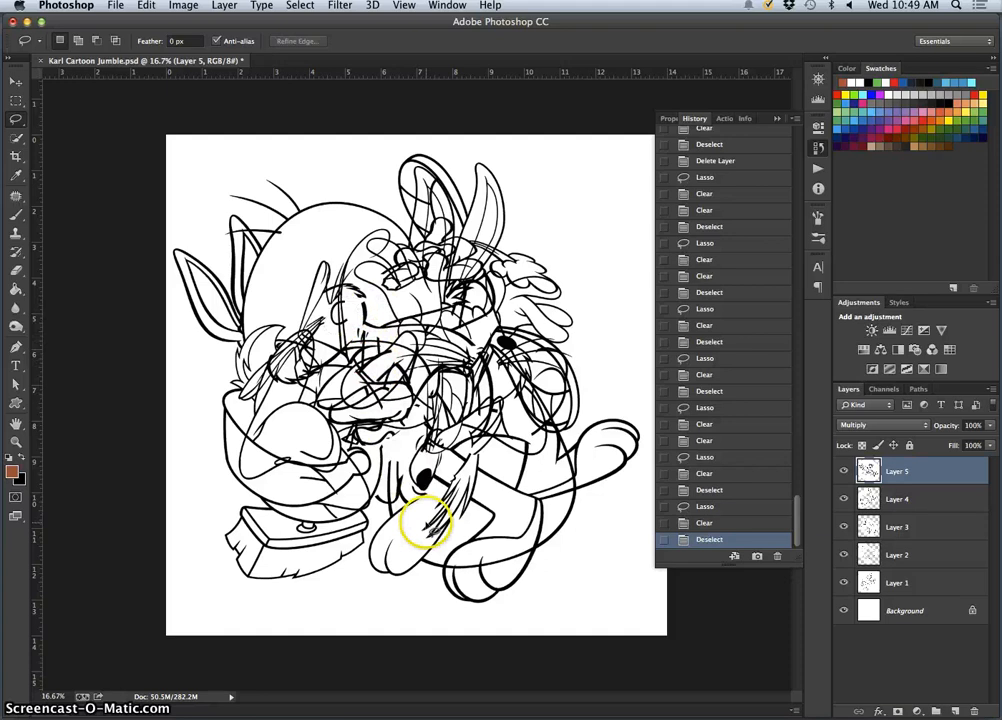
key(alt+super+z)
key(alt+super+z)
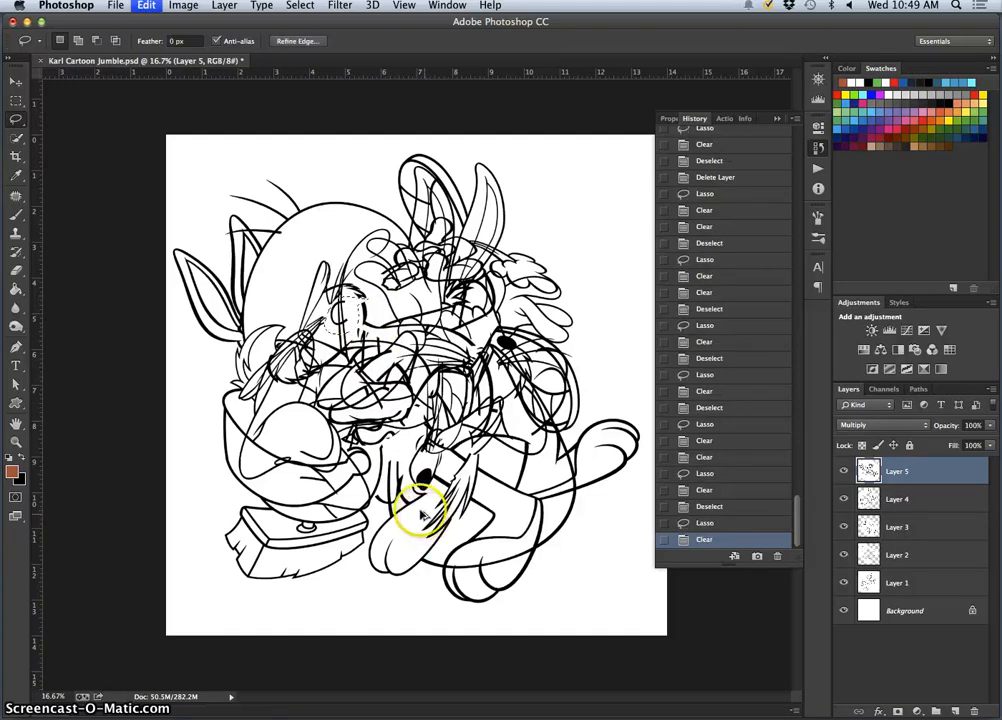
click(338, 312)
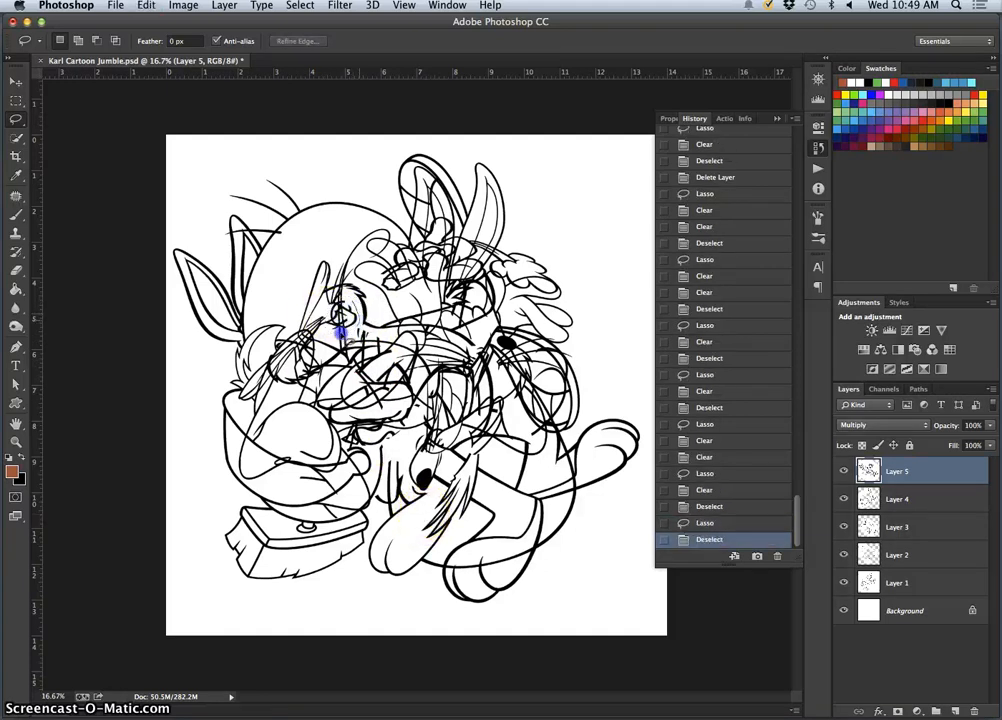
- Lasso the inside of the left eye again, clear its inner details from Layer 5, and deselect
mouse_move(415, 458)
mouse_down()
mouse_move(403, 463)
mouse_move(441, 485)
mouse_move(418, 460)
mouse_up()
key(Delete)
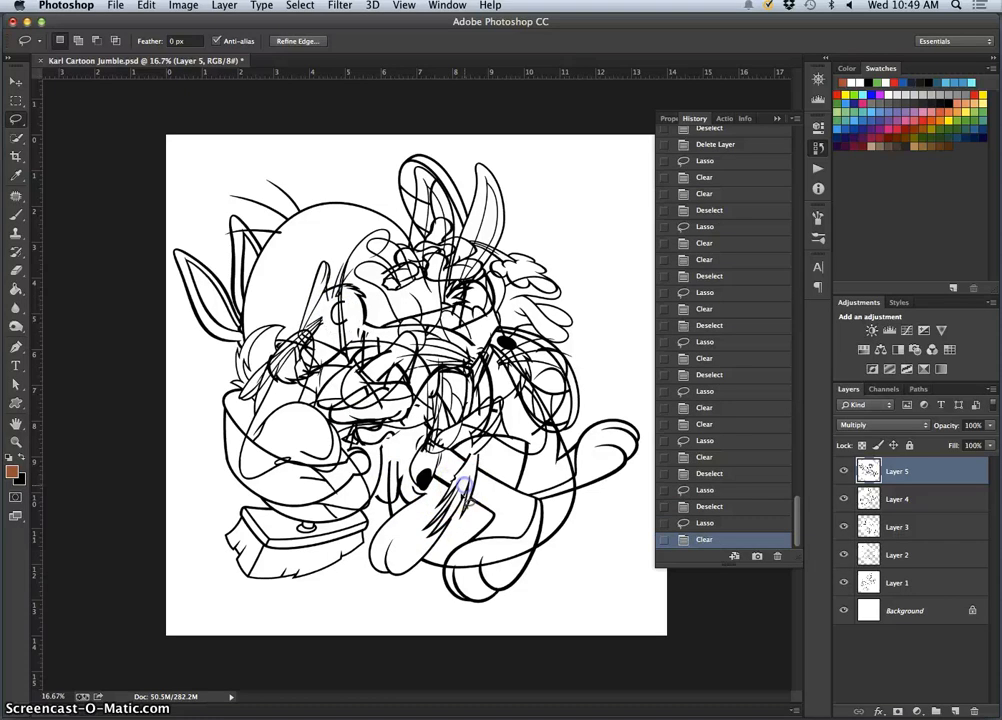
click(593, 398)
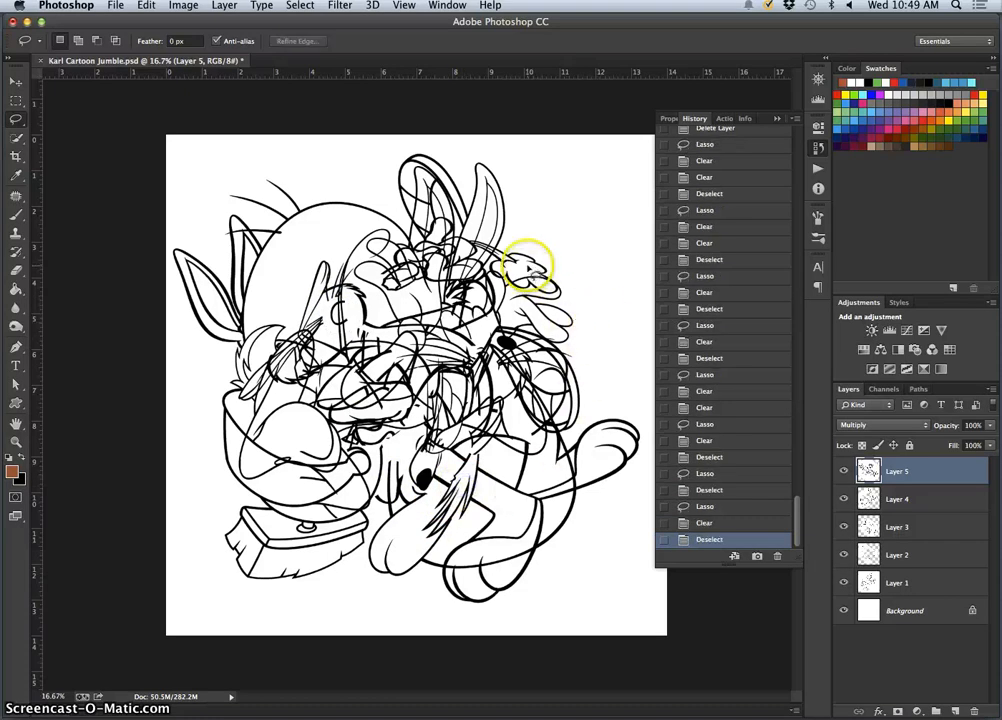
- Check Layer 1 by hiding and showing it, clear its line inside the lower lobes of the carrot's leafy top, and deselect
click(843, 582)
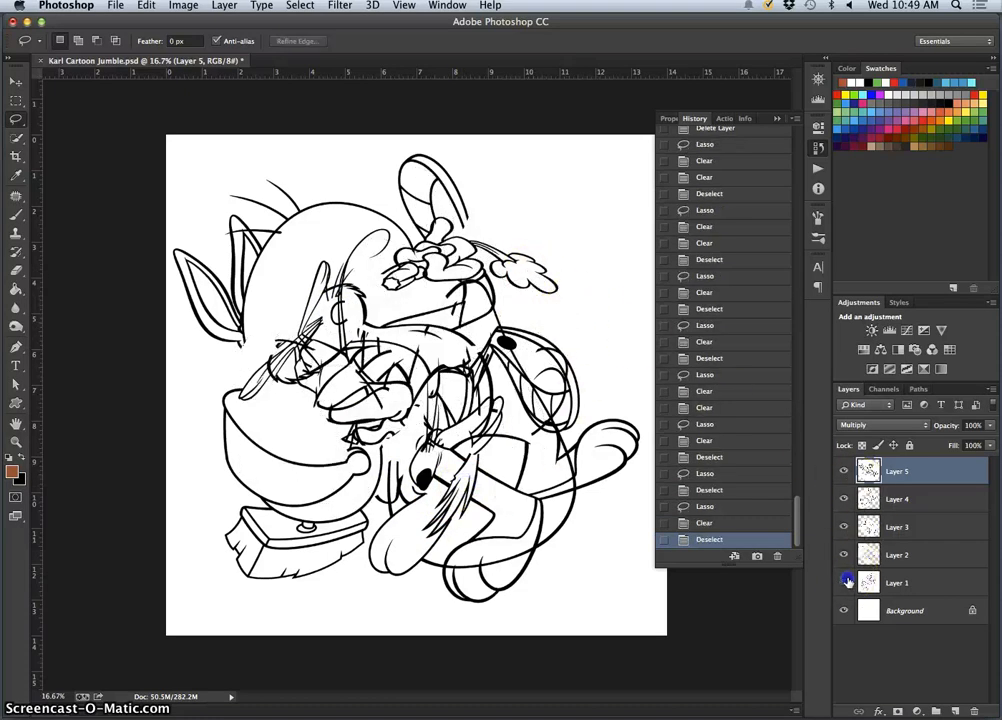
click(843, 582)
click(890, 582)
key(super+equal)
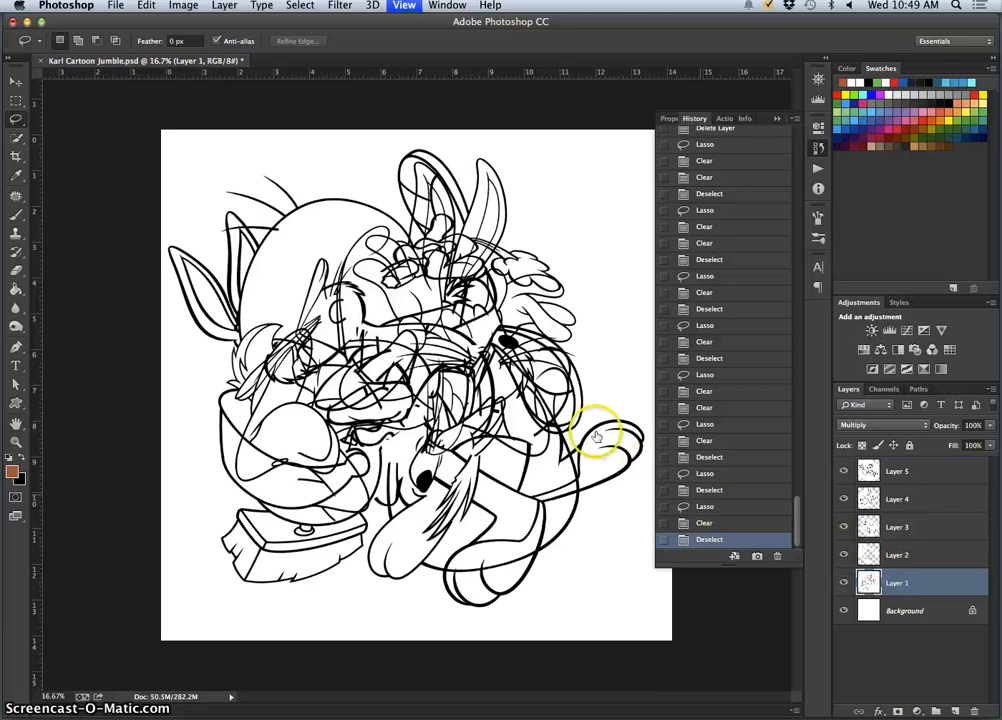
key(super+equal)
mouse_move(561, 200)
mouse_down()
mouse_move(474, 255)
mouse_move(264, 437)
mouse_up()
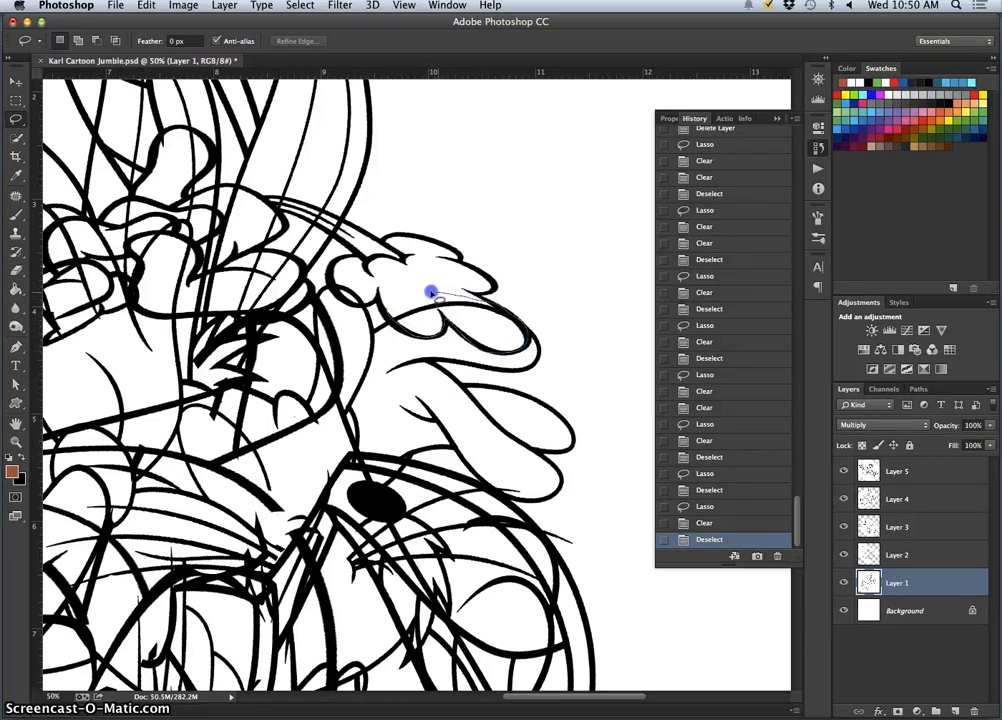
drag(431, 292, 414, 291)
key(Delete)
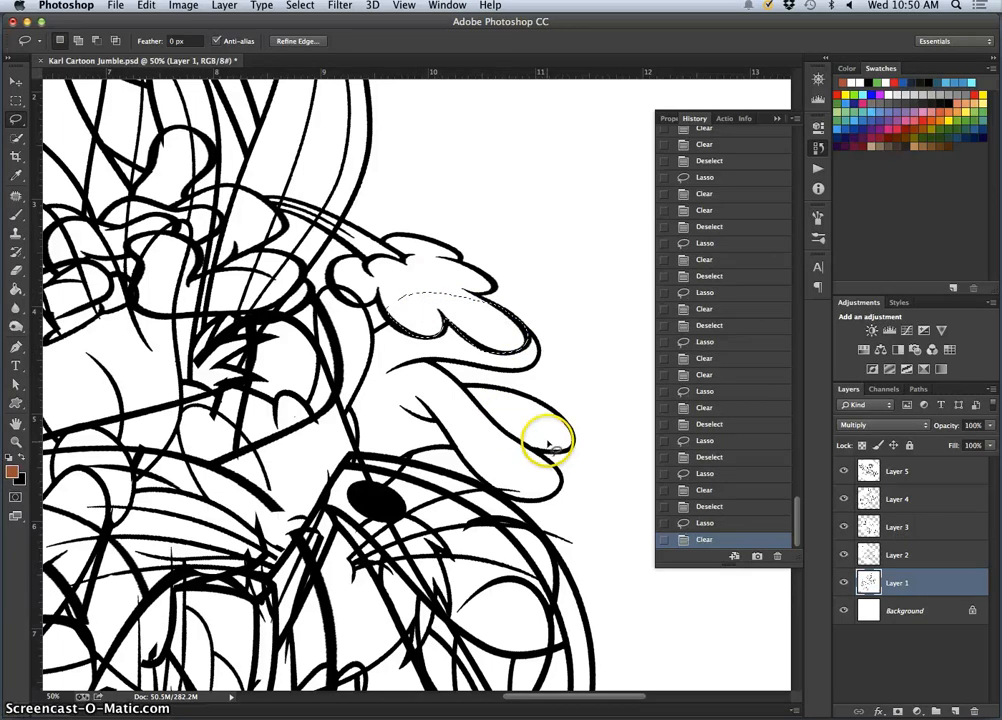
key(super+d)
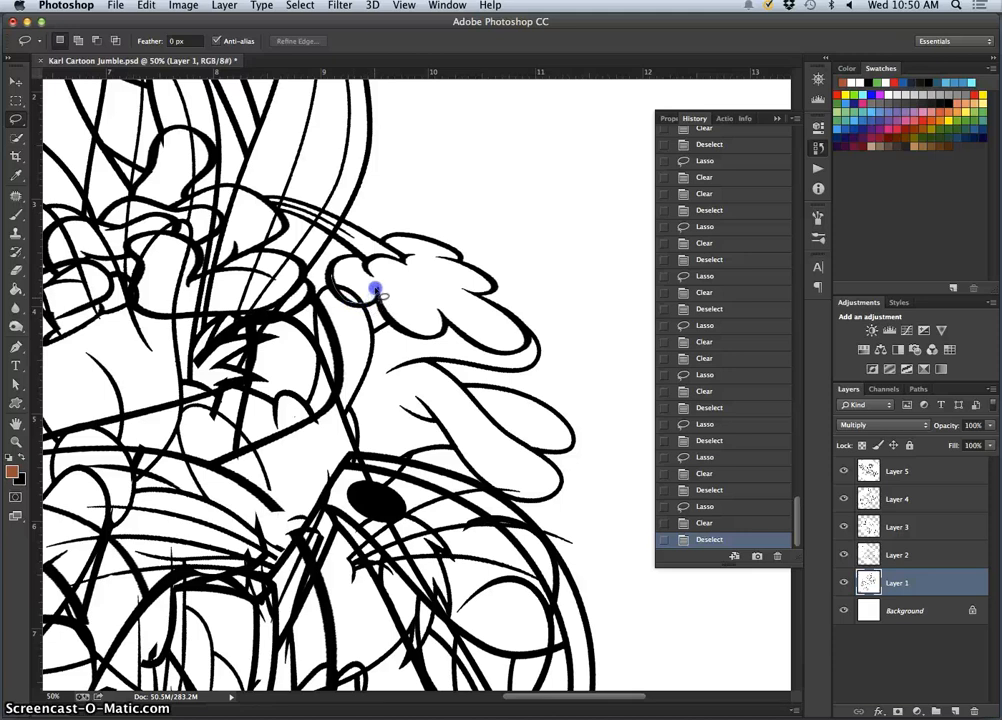
- Lasso the inside of the leftmost lobe of the carrot top, clear the Layer 1 line there, and deselect
drag(375, 290, 361, 301)
key(Delete)
key(super+d)
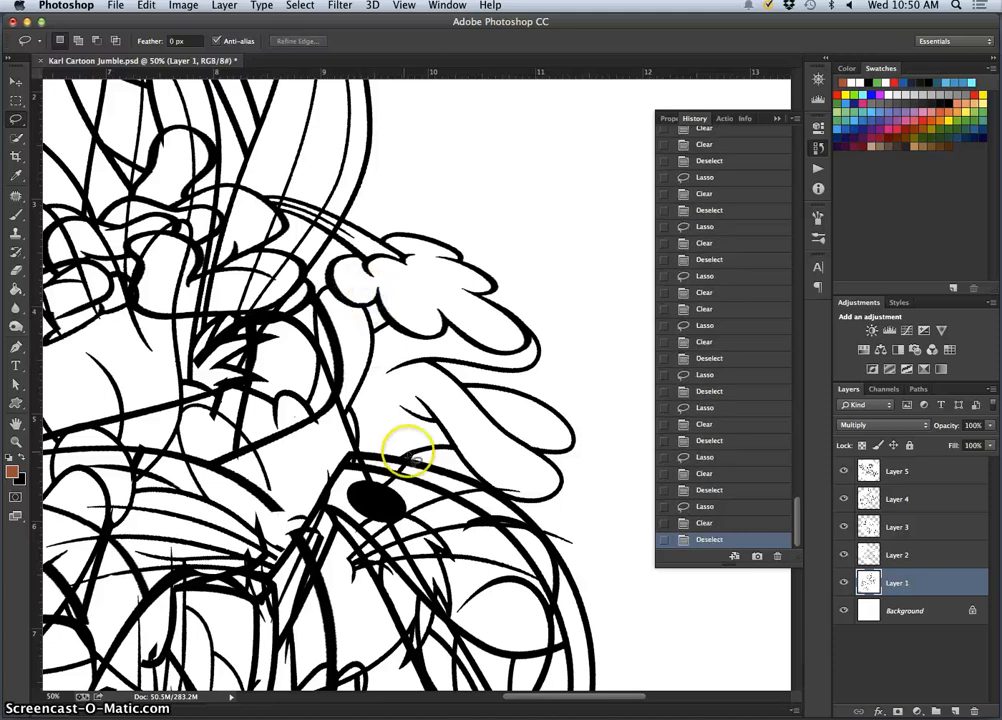
- Lasso the inside of the carrot's leaf stem, clear the Layer 1 lines crossing it, and deselect
key(super+minus)
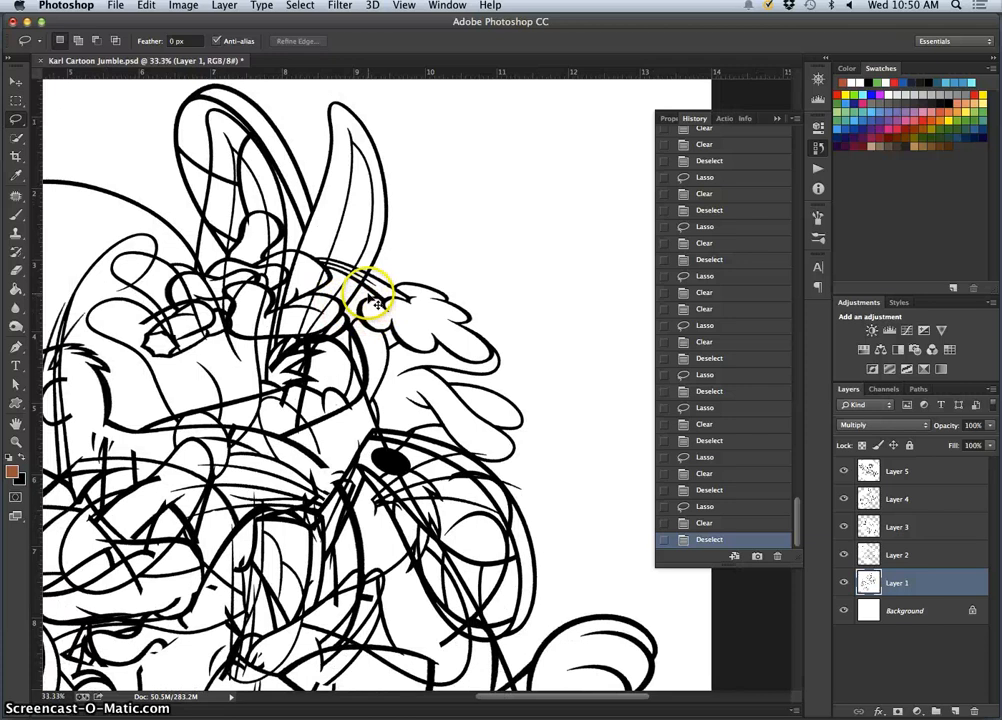
key(super+equal)
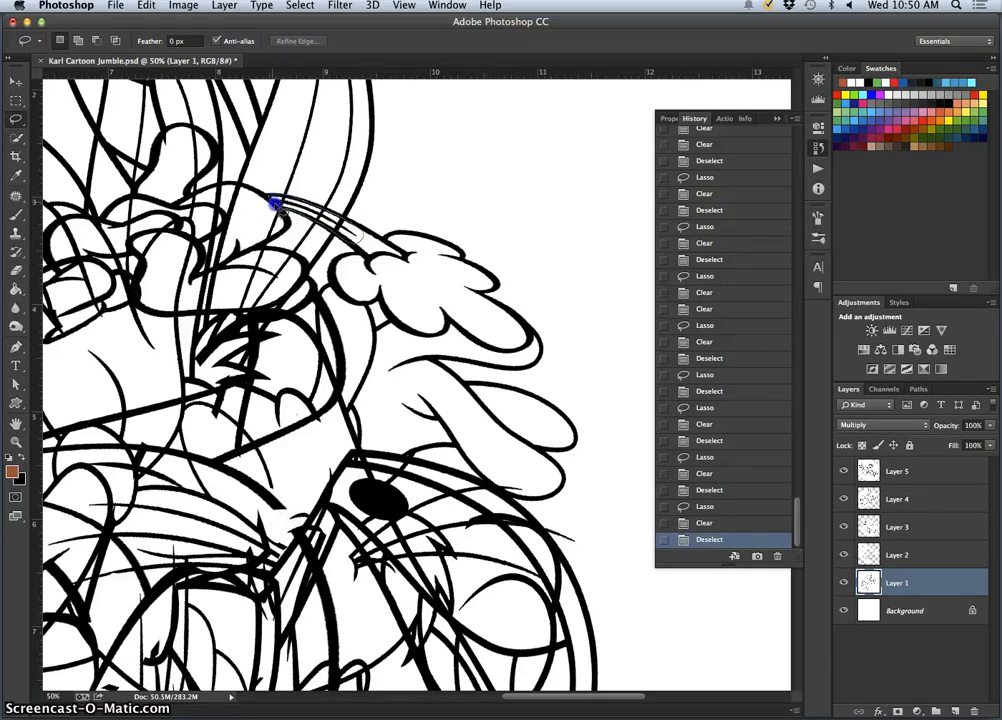
drag(275, 203, 272, 200)
key(Delete)
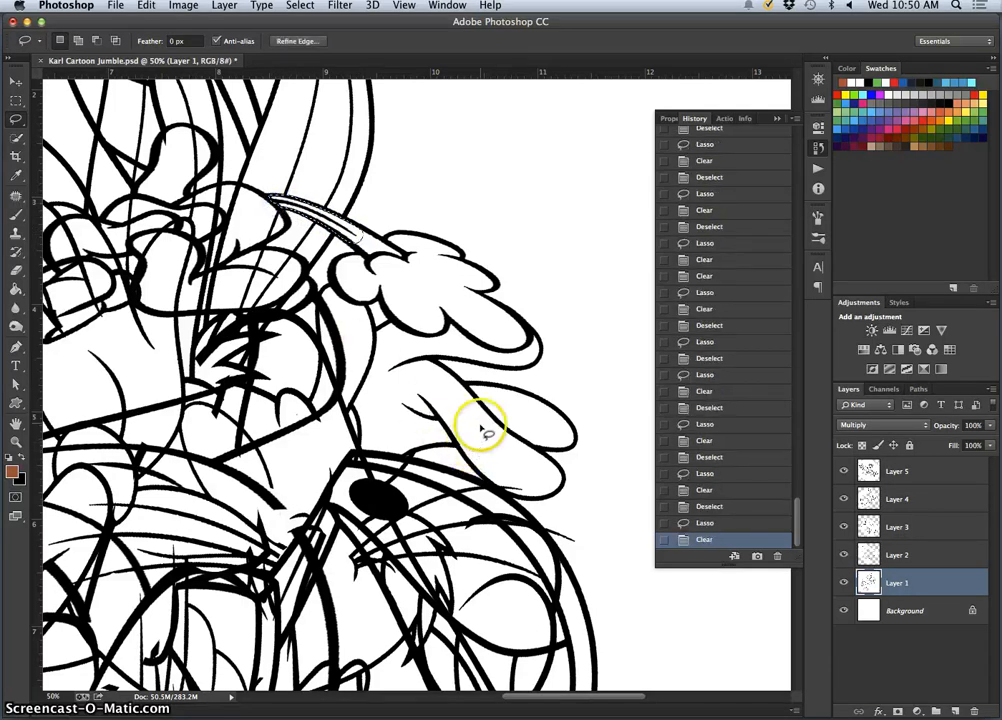
key(ctrl+d)
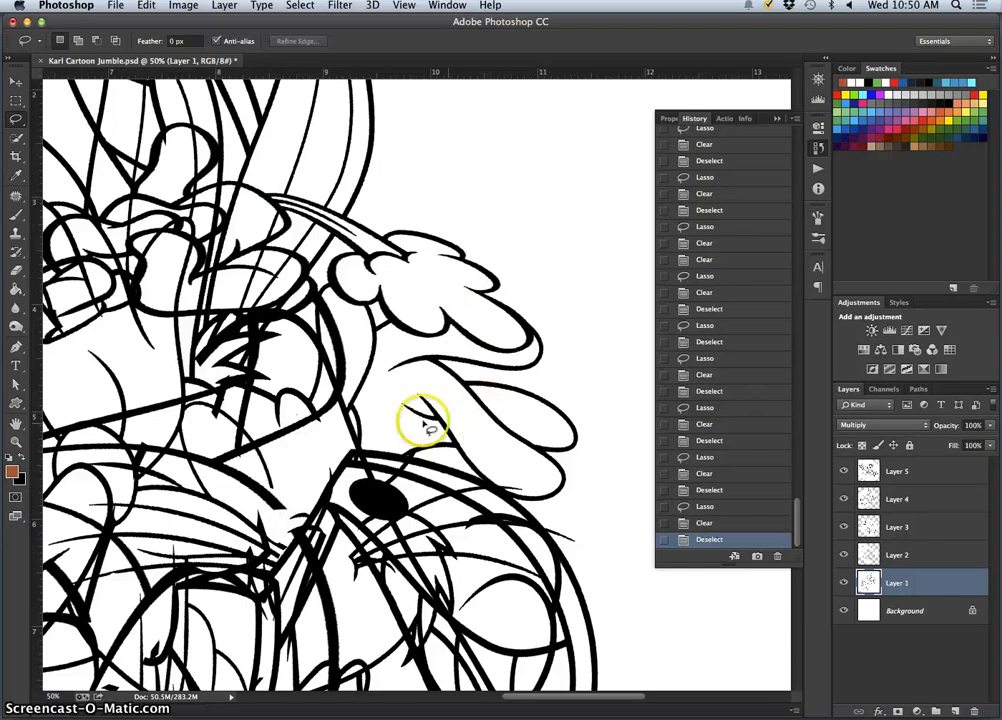
- Lasso a small area at the tip of the raised finger over the tall ear and clear it from Layer 1
key(ctrl+minus)
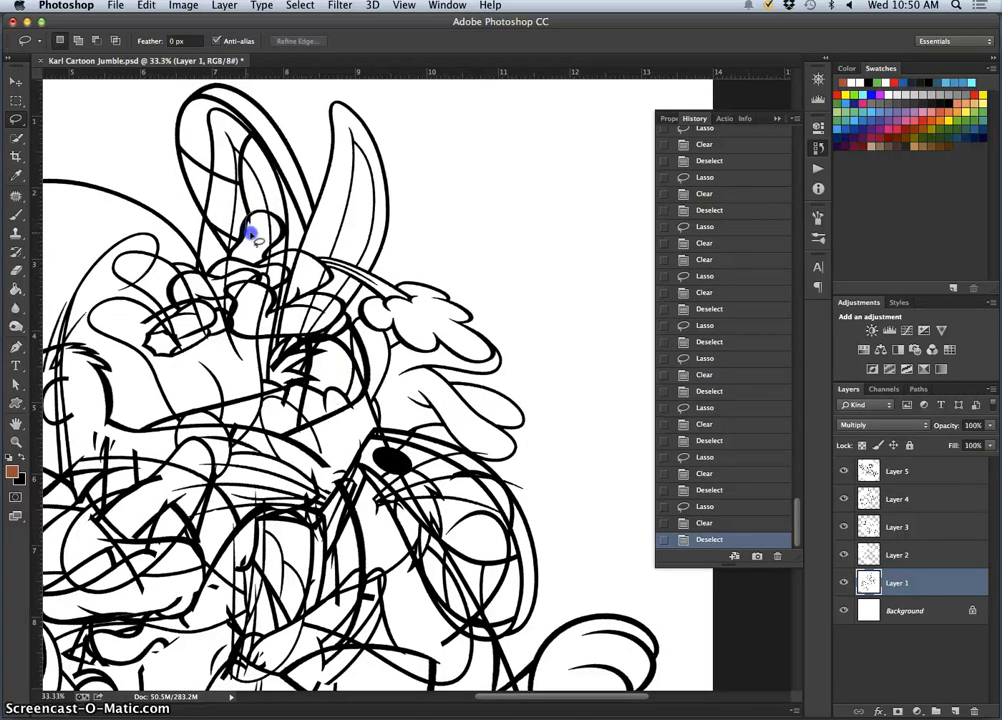
drag(250, 235, 257, 228)
key(Delete)
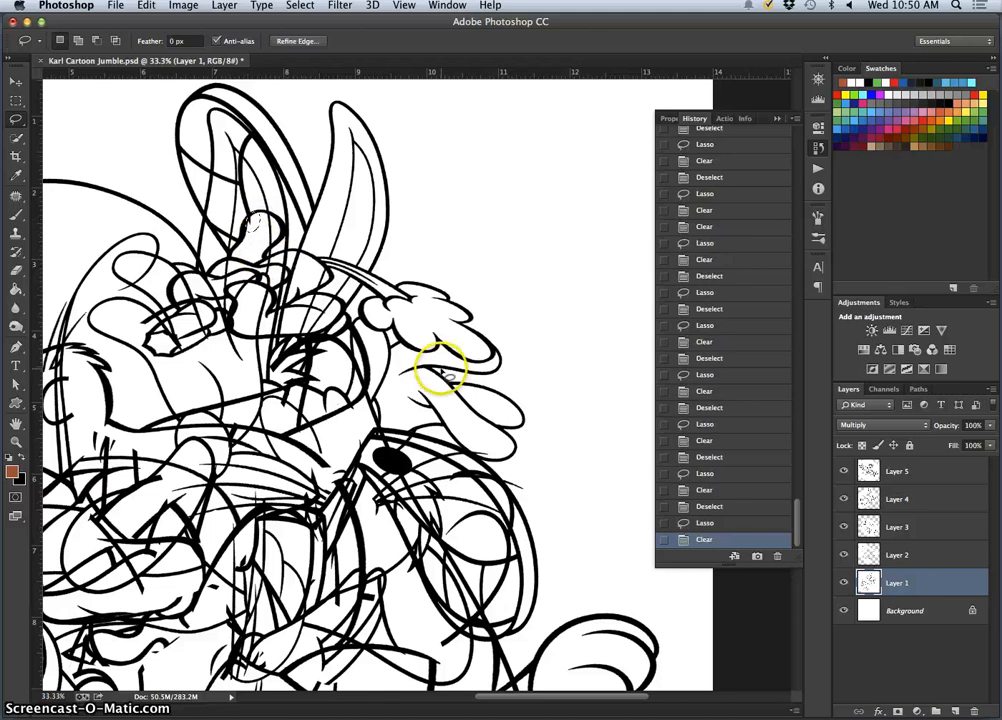
- Try clearing the lassoed fingertip area from Layer 5, clear it from Layer 4 instead, and deselect
click(894, 472)
key(Delete)
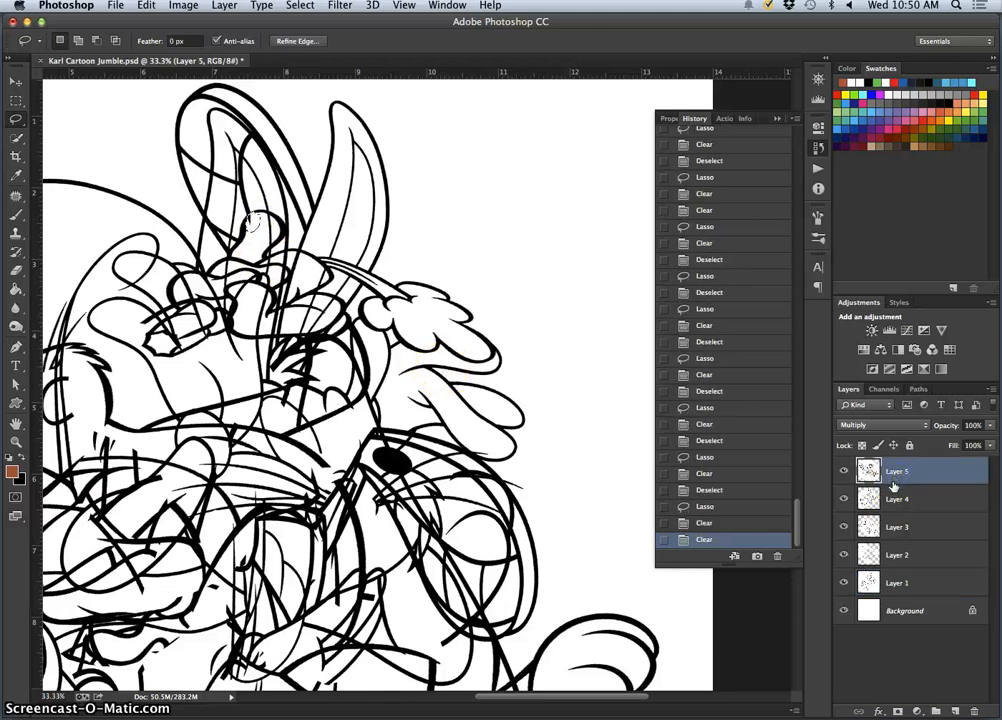
click(911, 506)
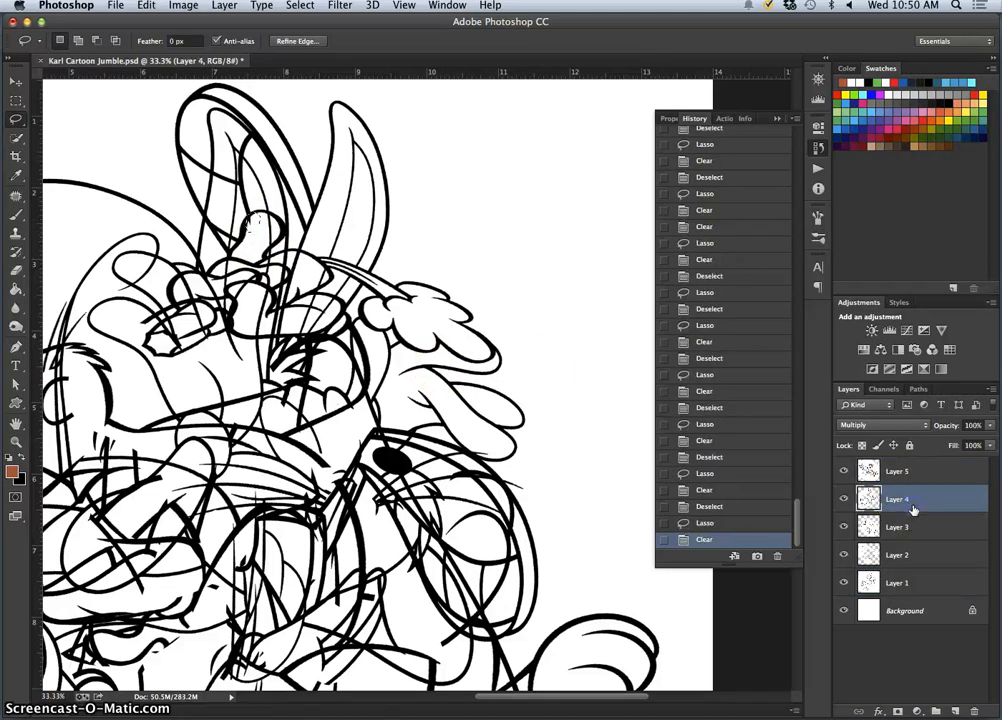
key(Delete)
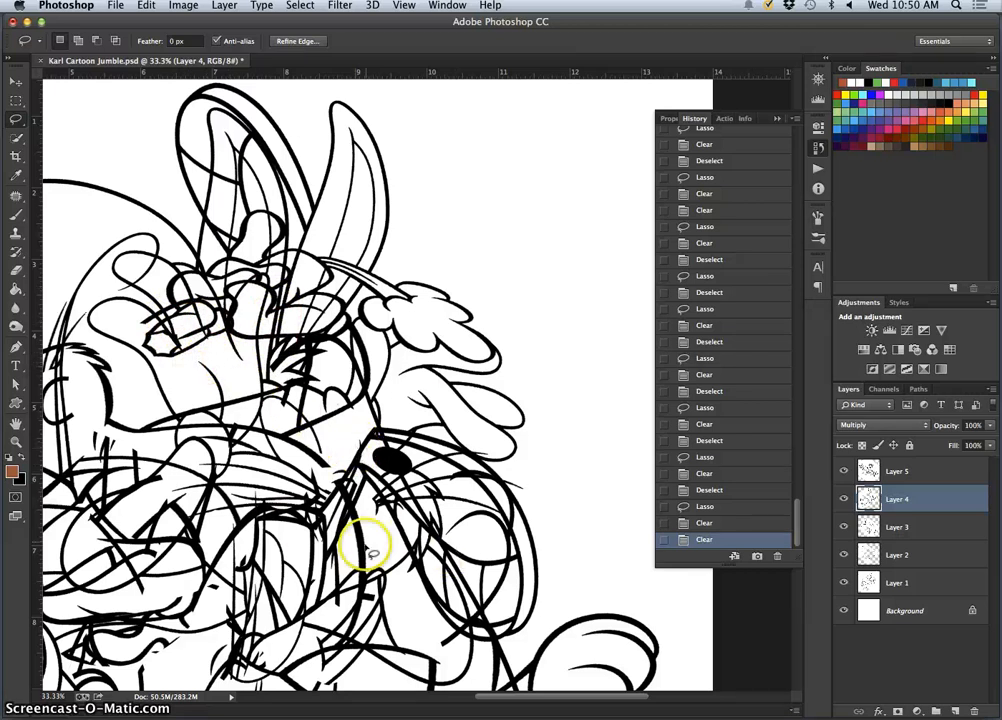
key(super+minus)
key(super+minus)
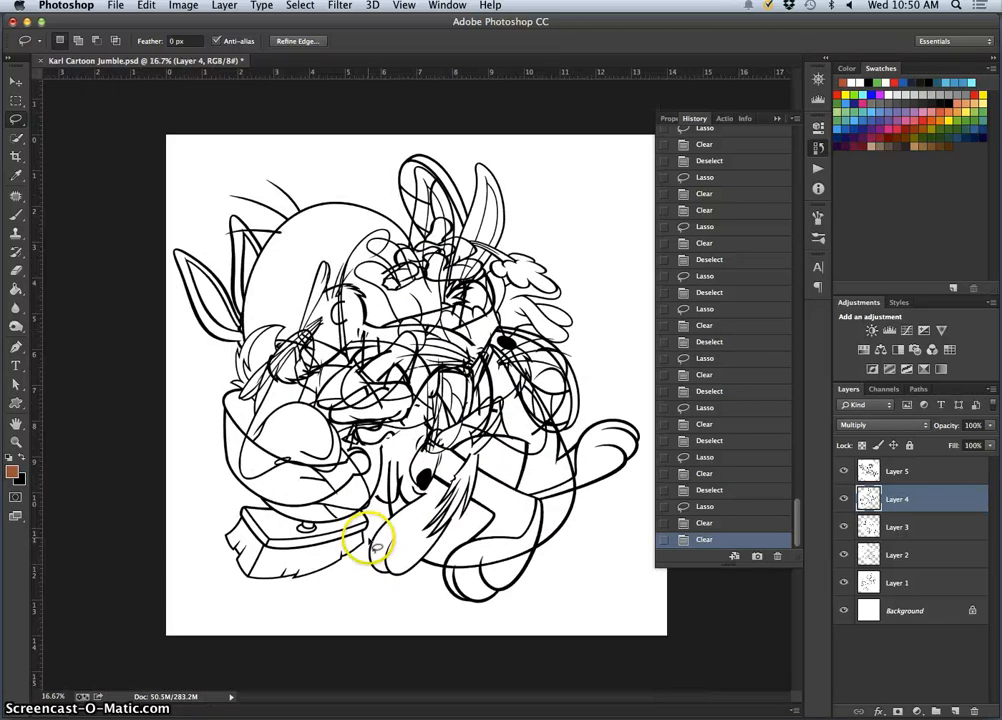
key(super+minus)
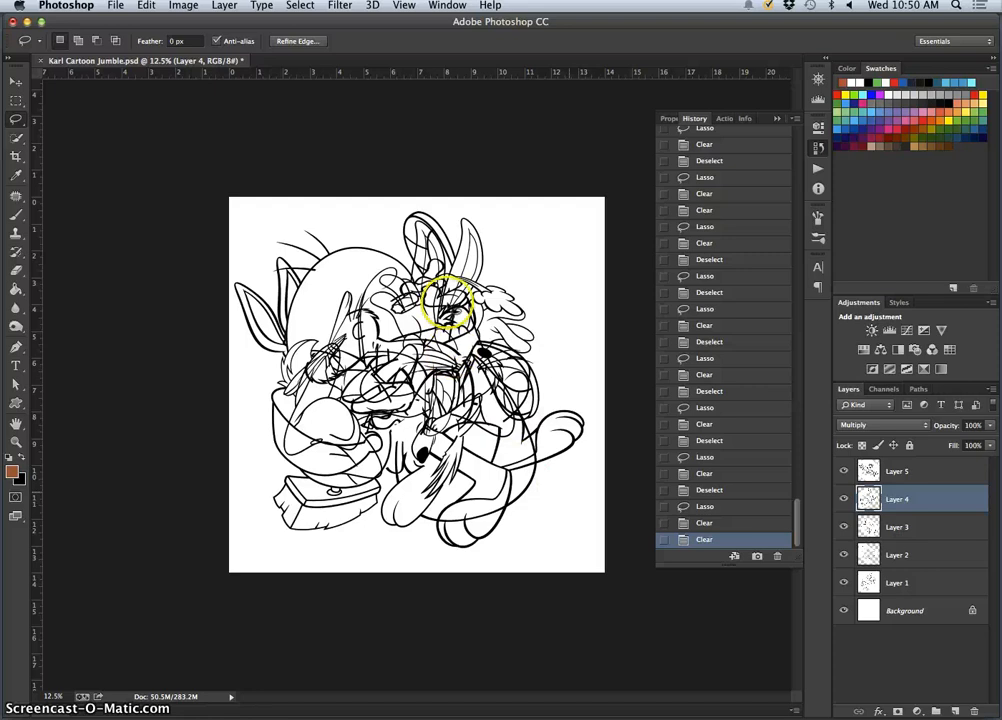
click(449, 338)
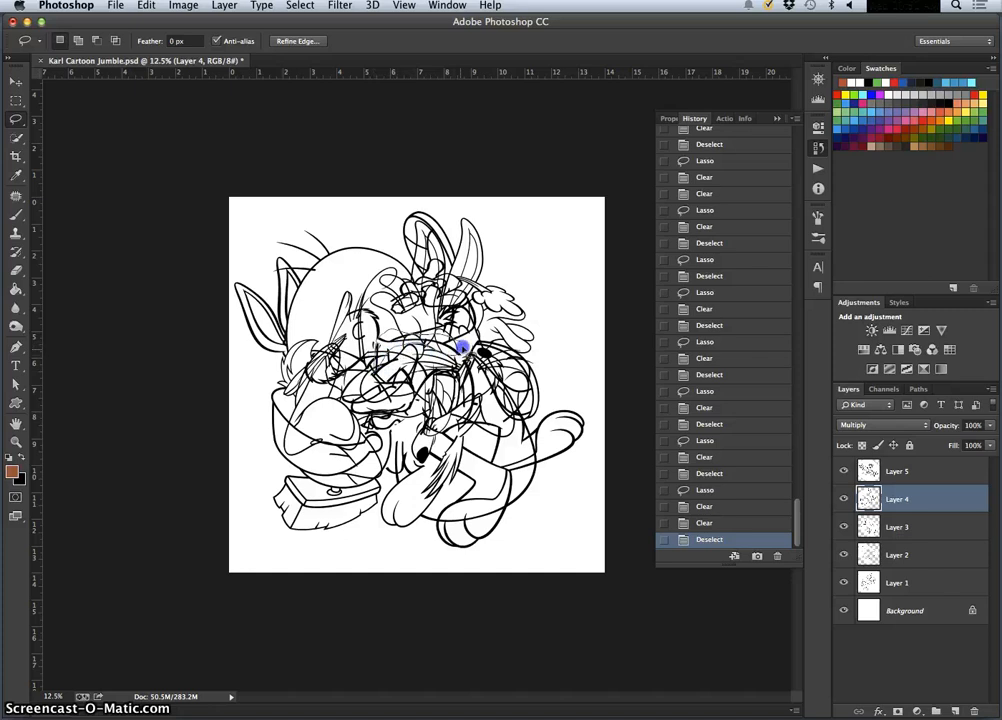
- Lasso the wide band across the middle of the face below the eyes, clear it from Layer 5, and deselect
mouse_move(462, 347)
mouse_down()
mouse_move(474, 394)
mouse_move(476, 376)
mouse_move(453, 350)
mouse_move(461, 352)
mouse_up()
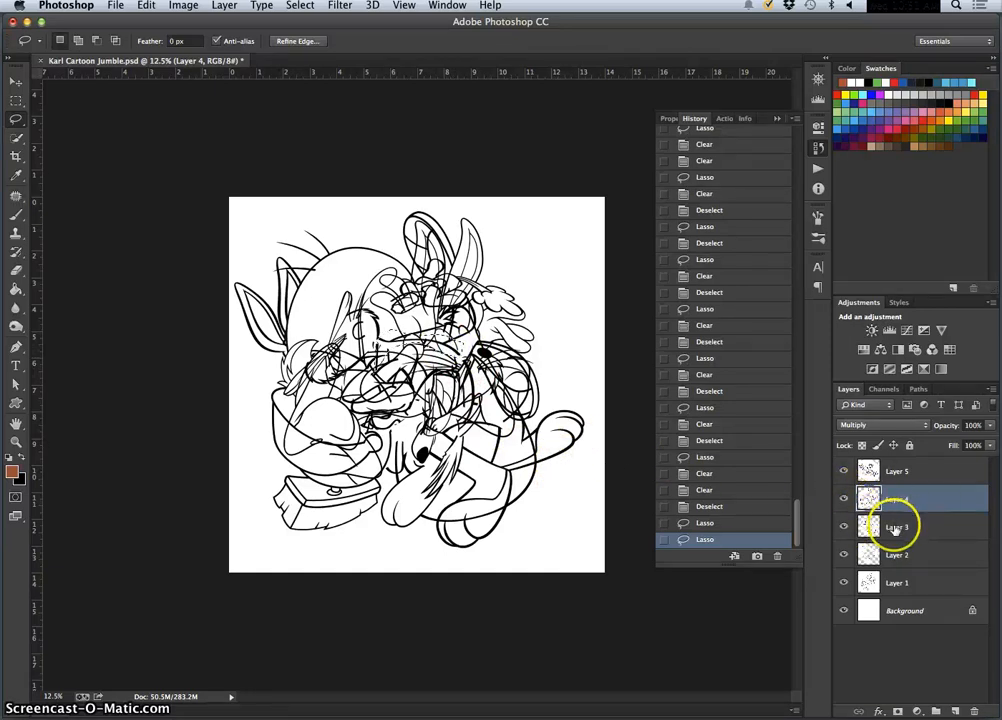
click(901, 477)
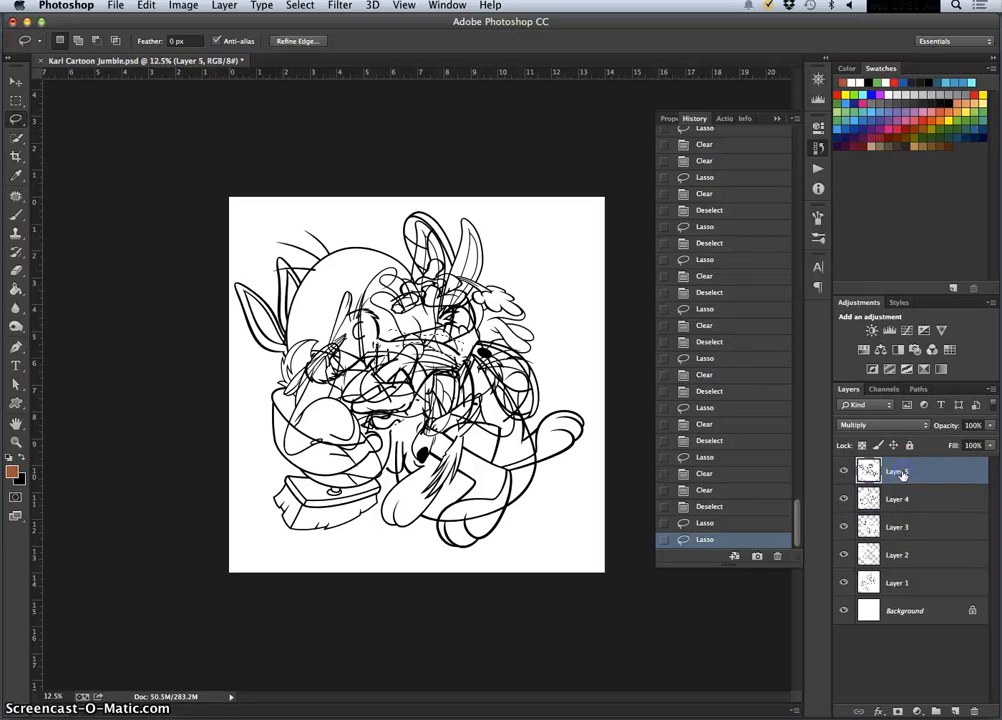
key(Delete)
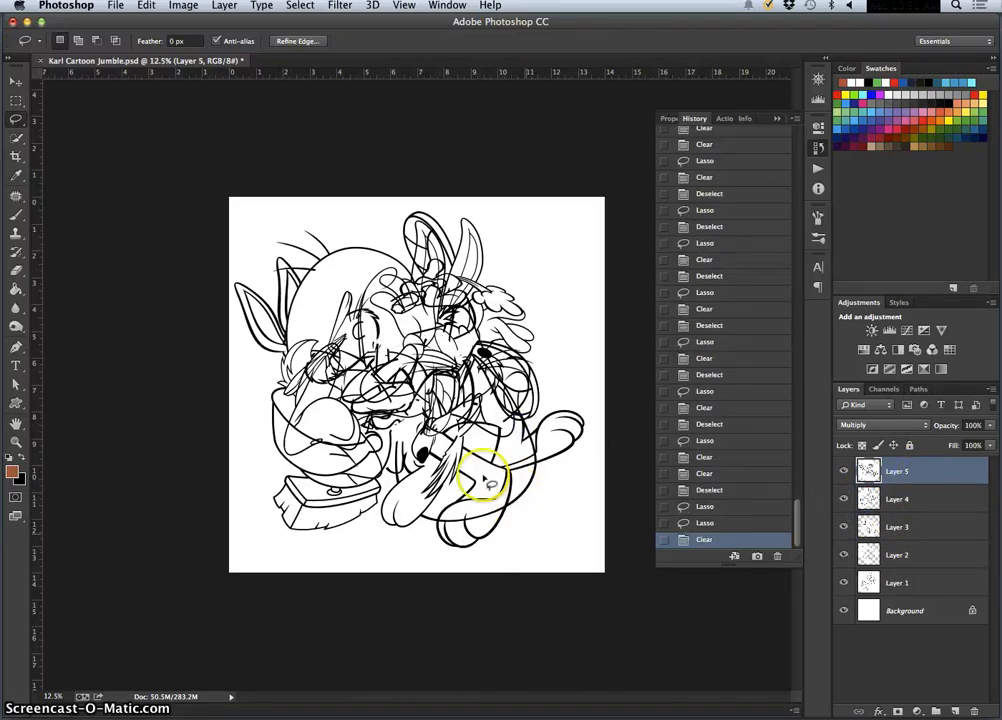
click(423, 415)
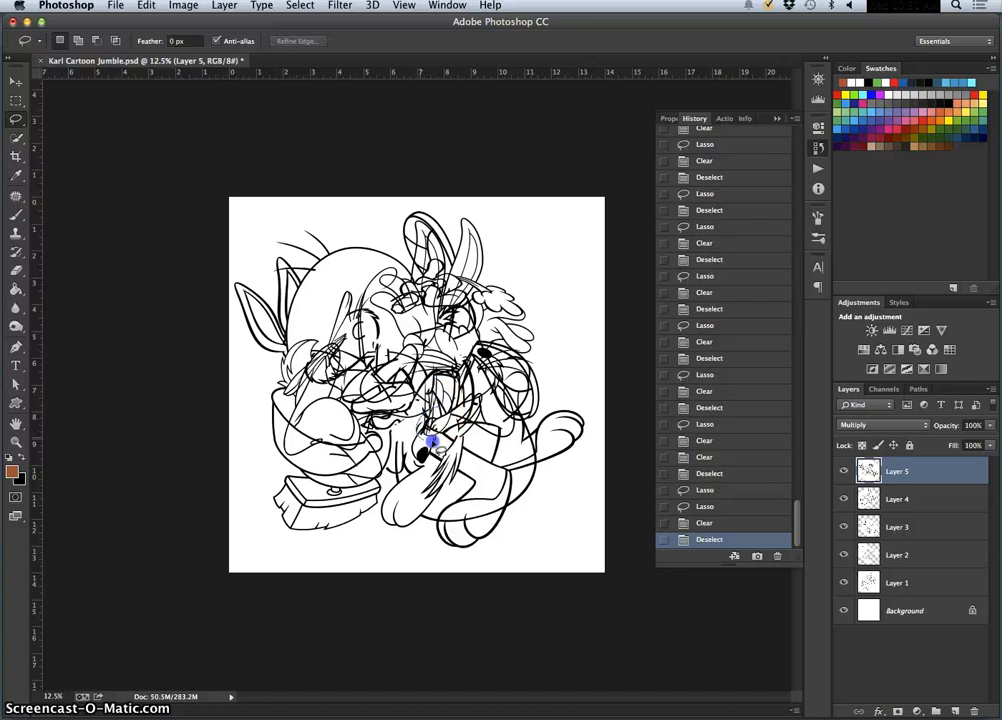
- Lasso the small area just above the lower black nose, clear it from Layer 5, and deselect
drag(452, 408, 432, 440)
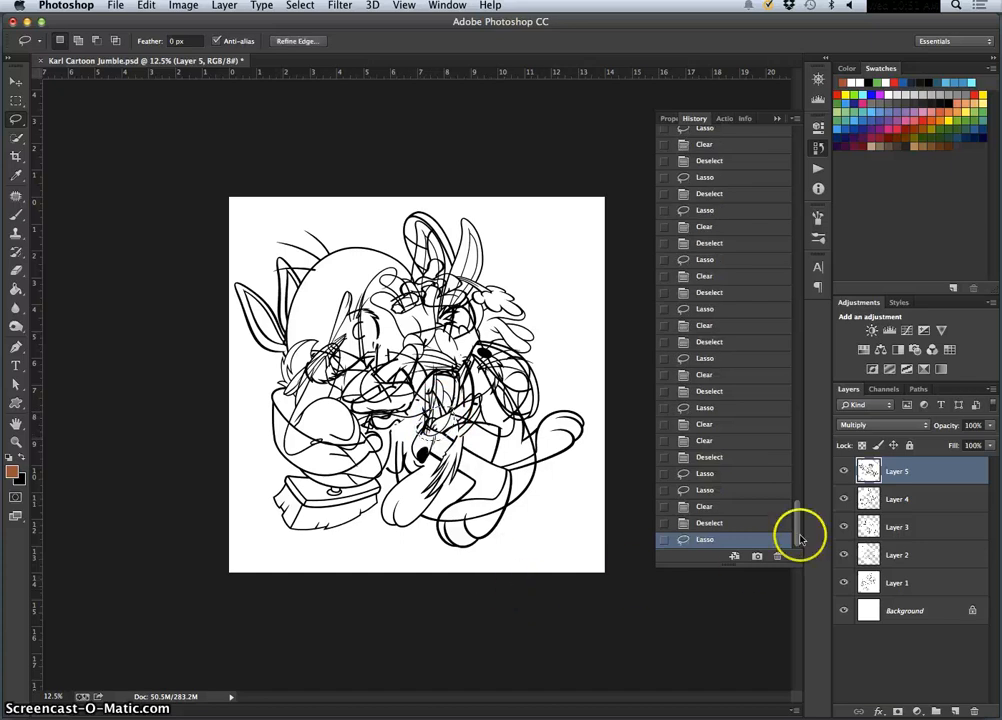
key(Delete)
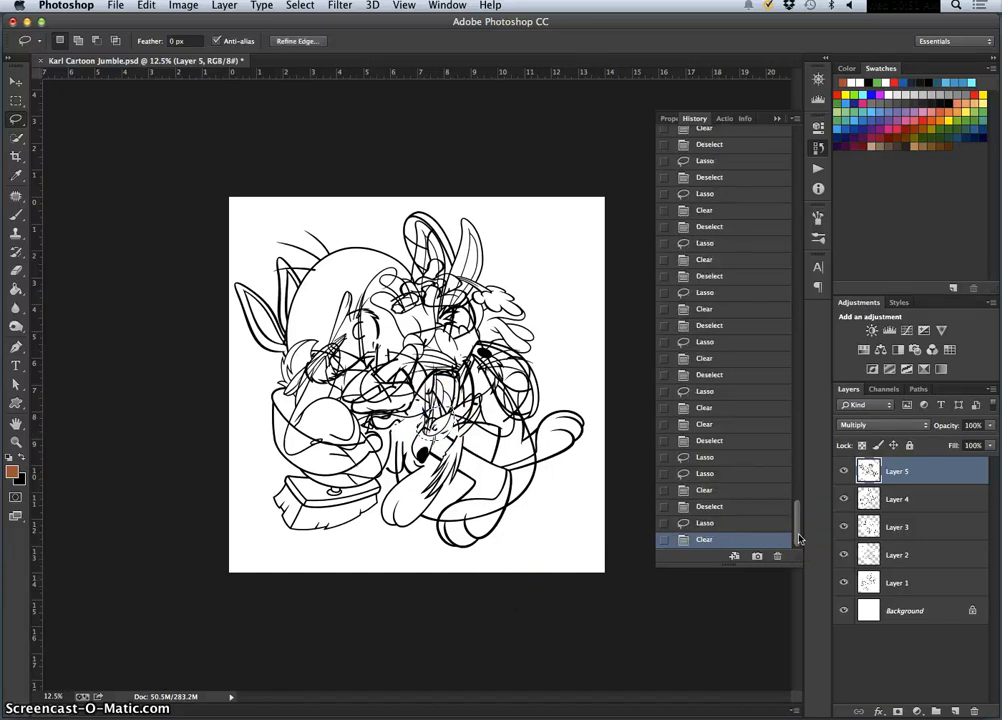
key(super+z)
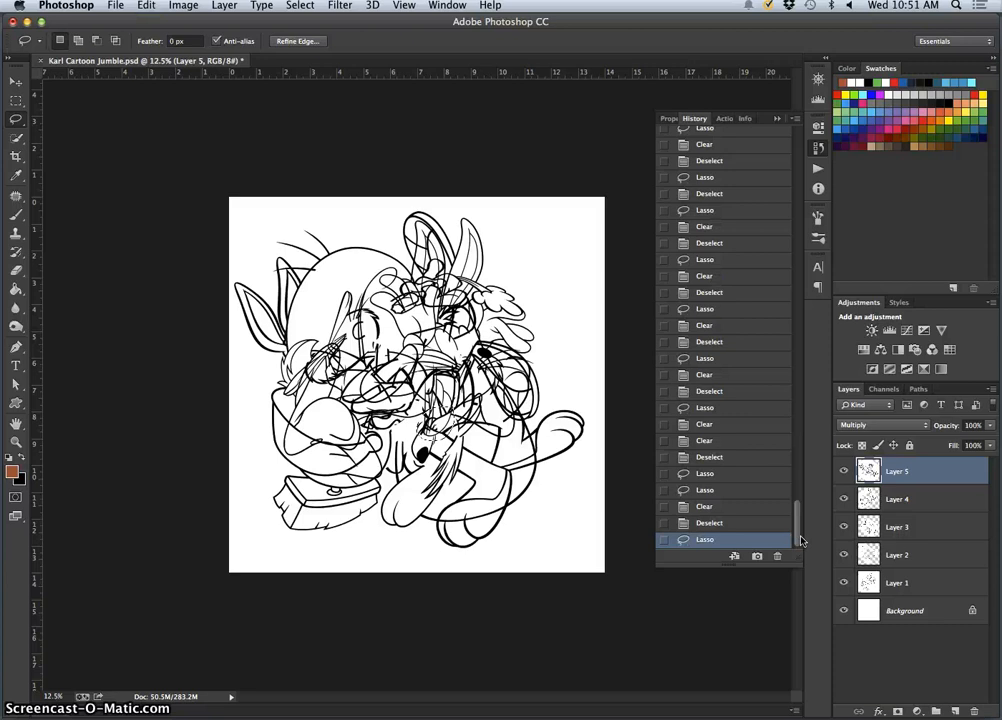
click(711, 545)
key(Delete)
click(573, 537)
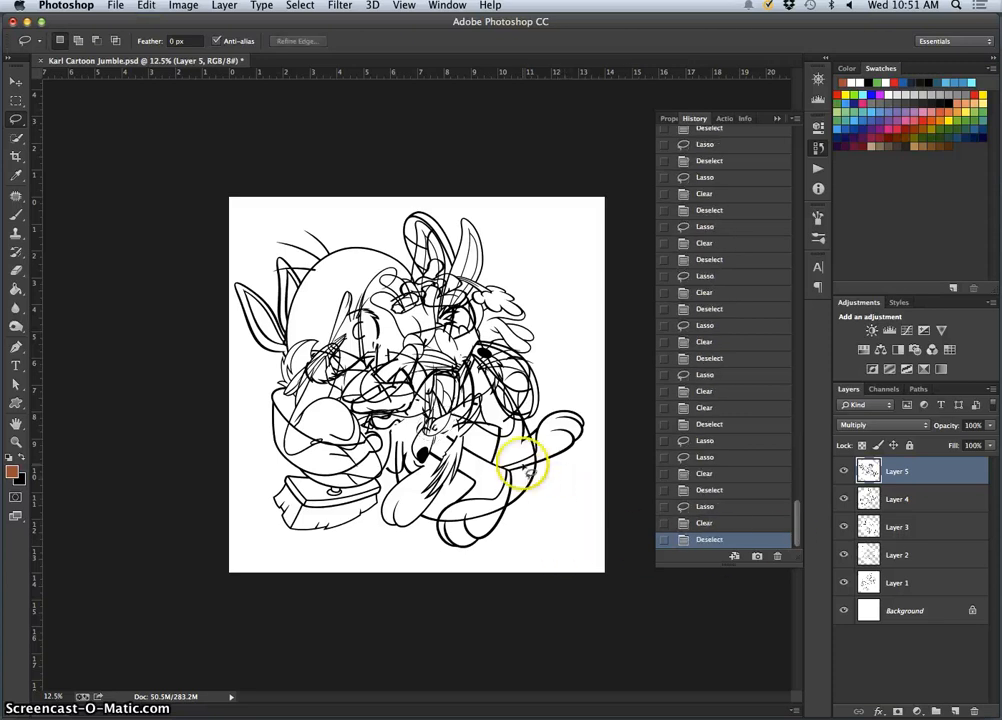
- Lasso the muzzle area just above the wide mouth, clear it from Layer 5 and Layer 4, and deselect
drag(398, 368, 440, 388)
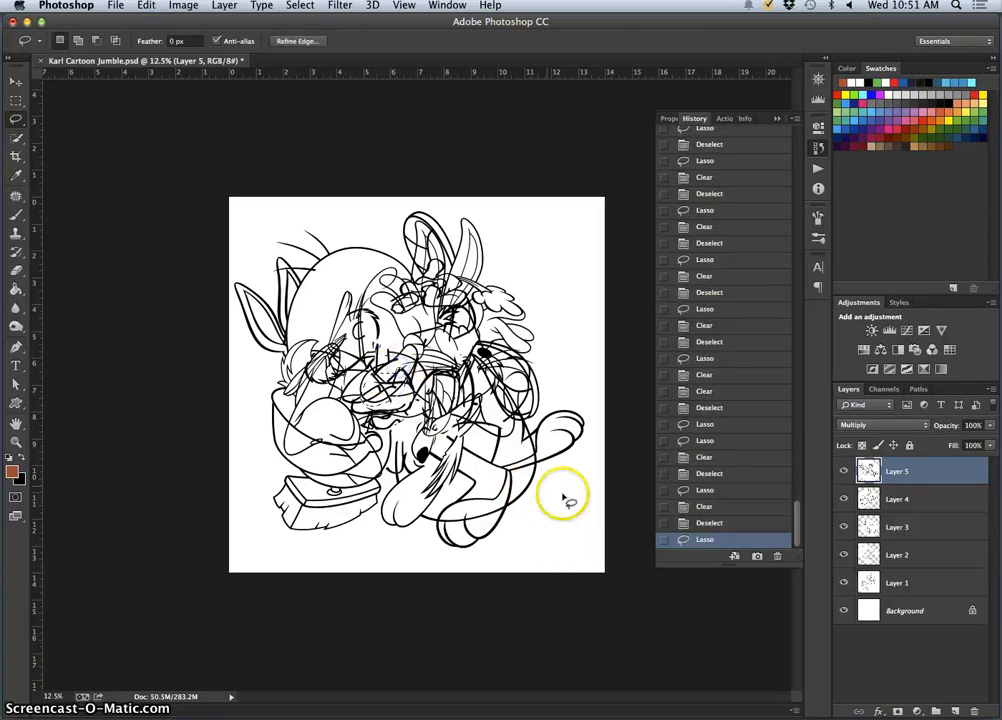
key(Delete)
click(895, 501)
key(Delete)
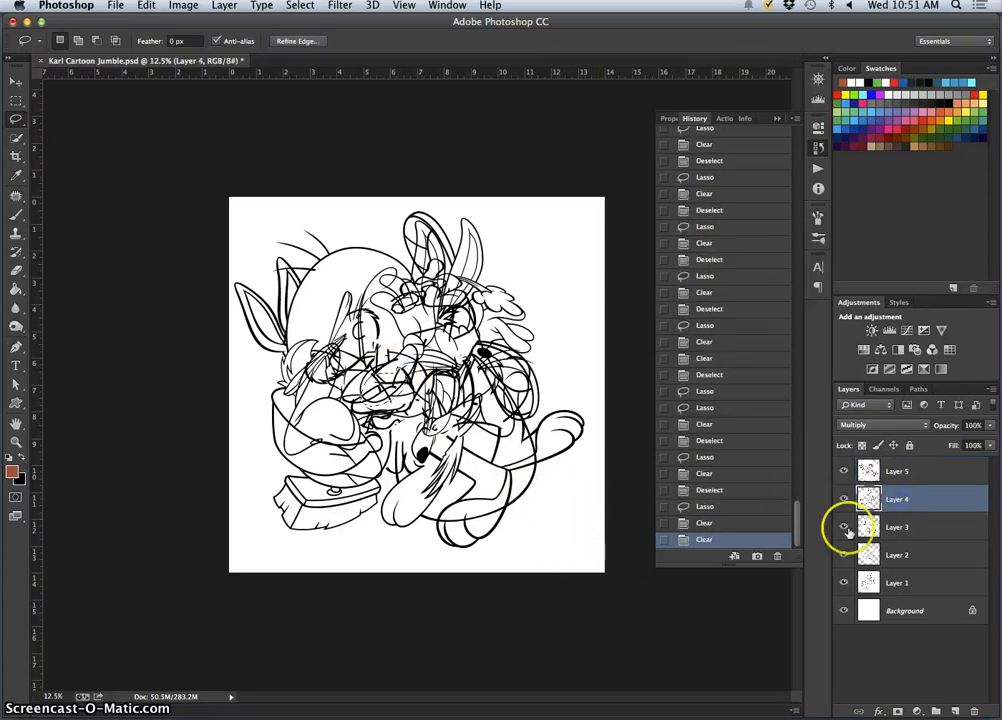
click(514, 454)
- Lasso a small area on the lips, clear it from Layer 4, deselect, and save the document
right_click(385, 402)
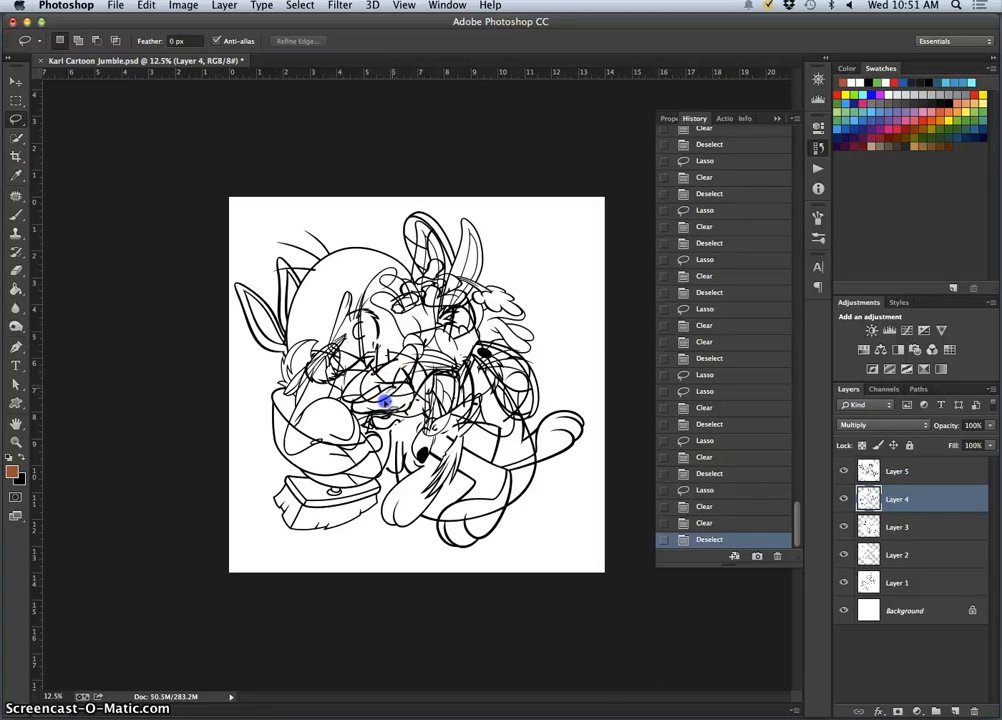
drag(402, 402, 390, 400)
key(Delete)
click(472, 439)
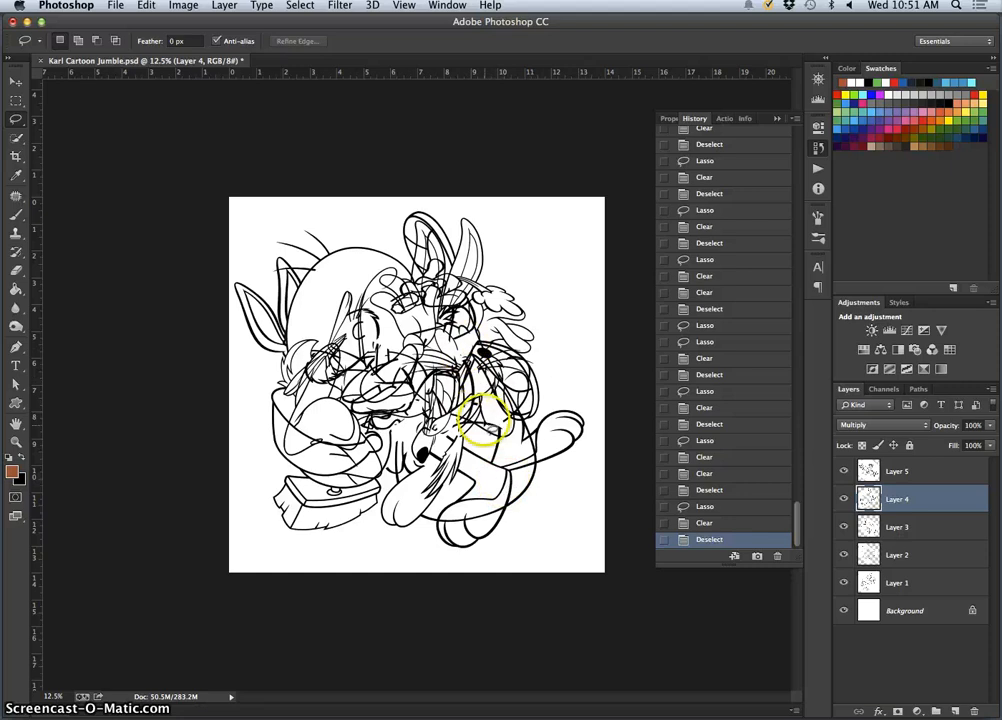
click(115, 6)
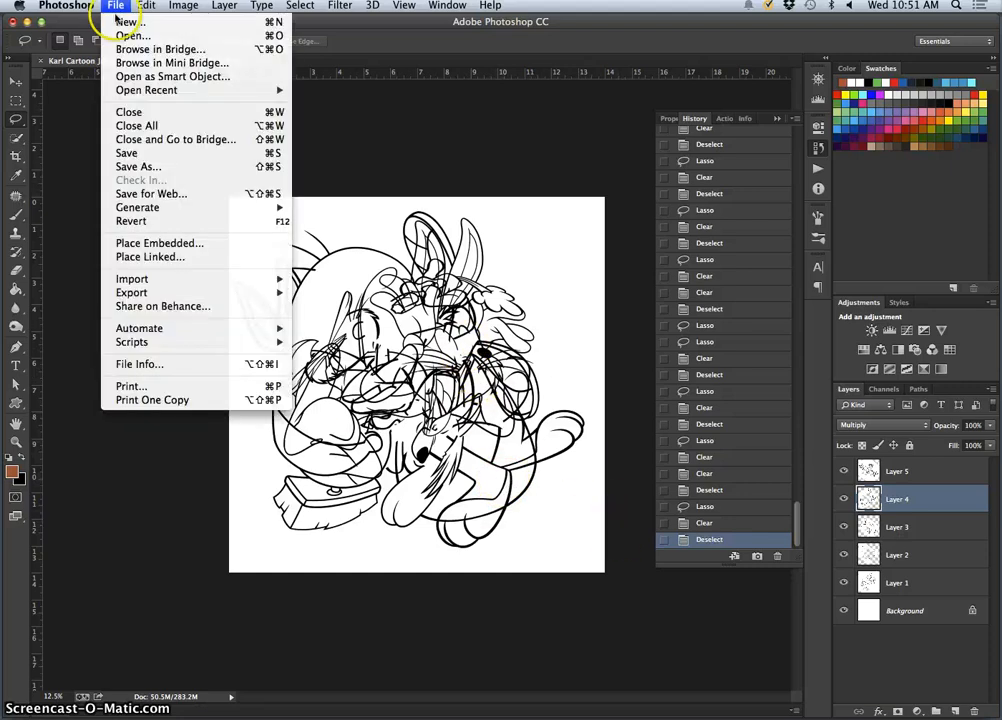
click(133, 158)
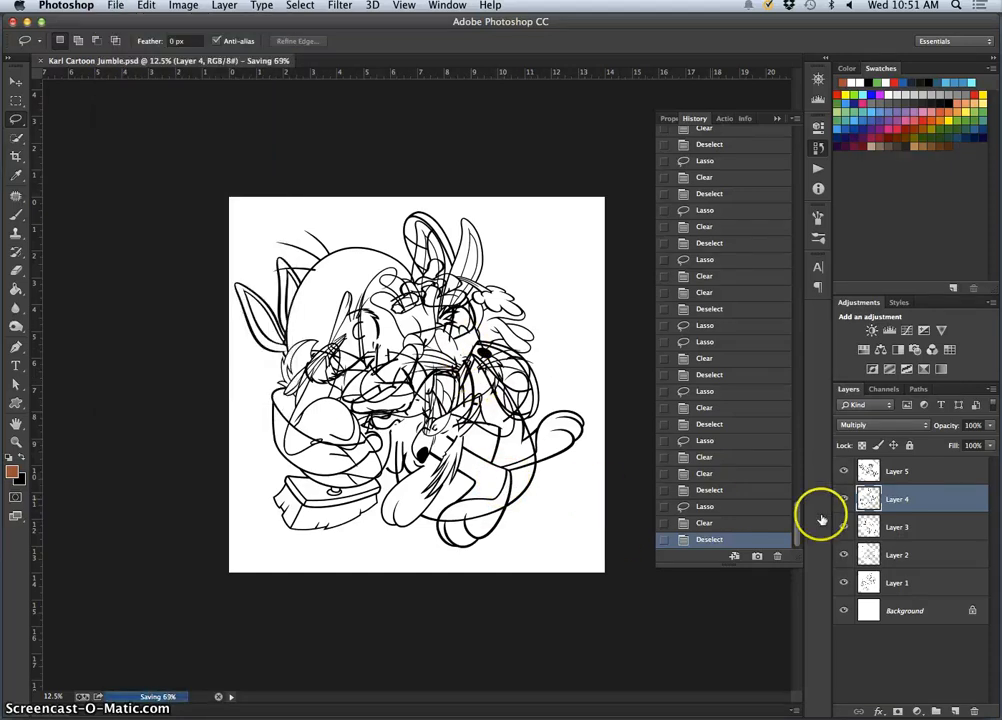
- Stamp all visible layers into a new layer above Layer 5 and hide every layer below it, including the Background
click(940, 474)
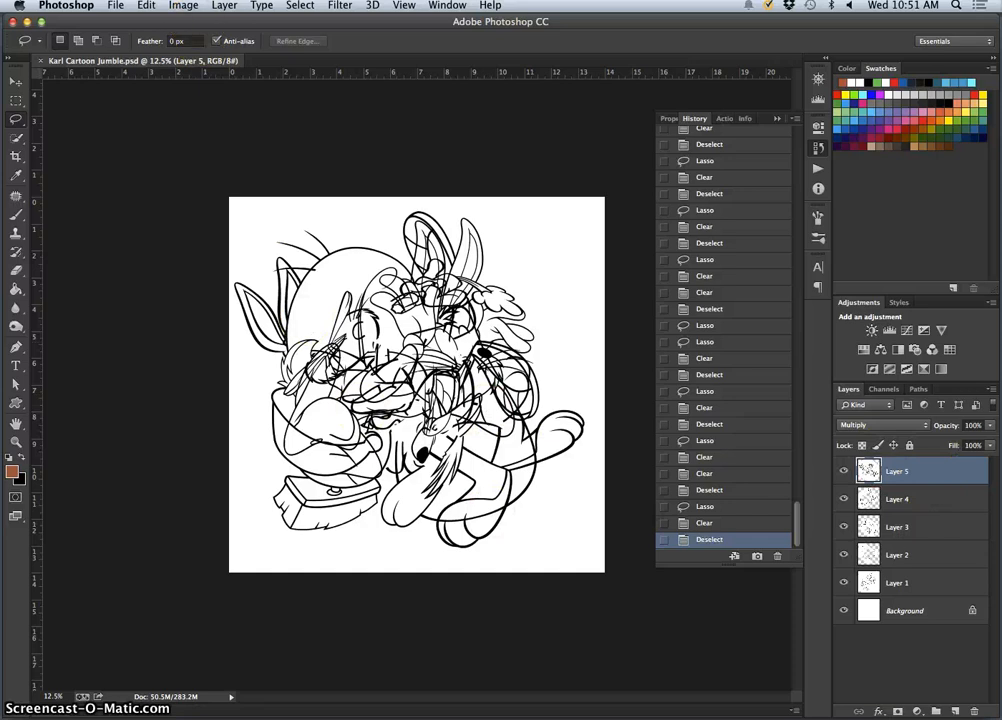
click(226, 6)
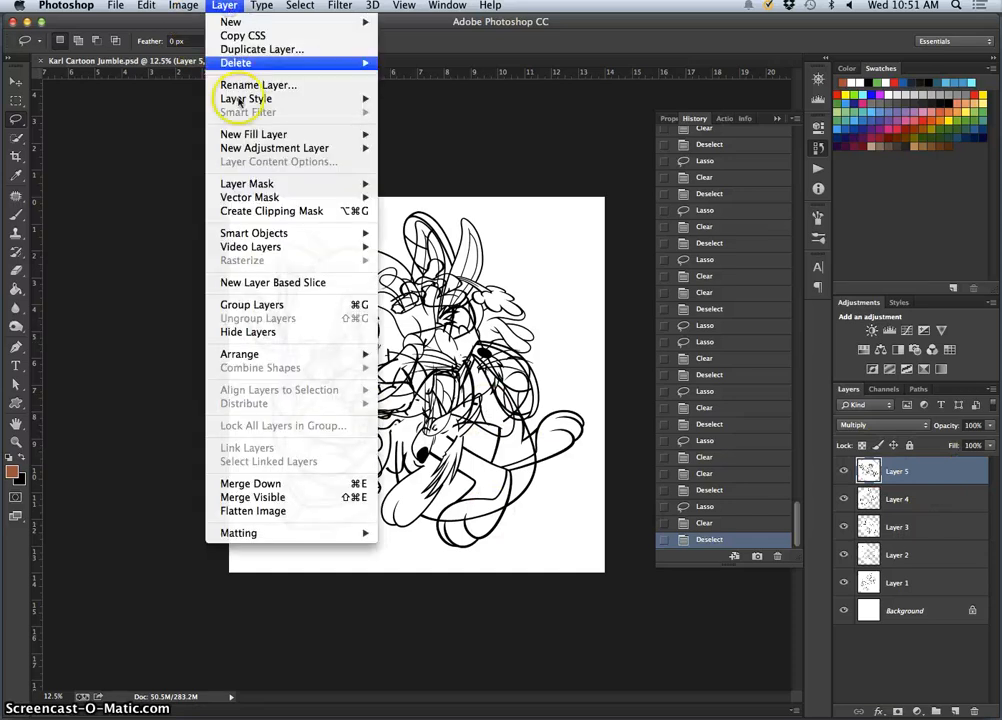
alt+click(278, 500)
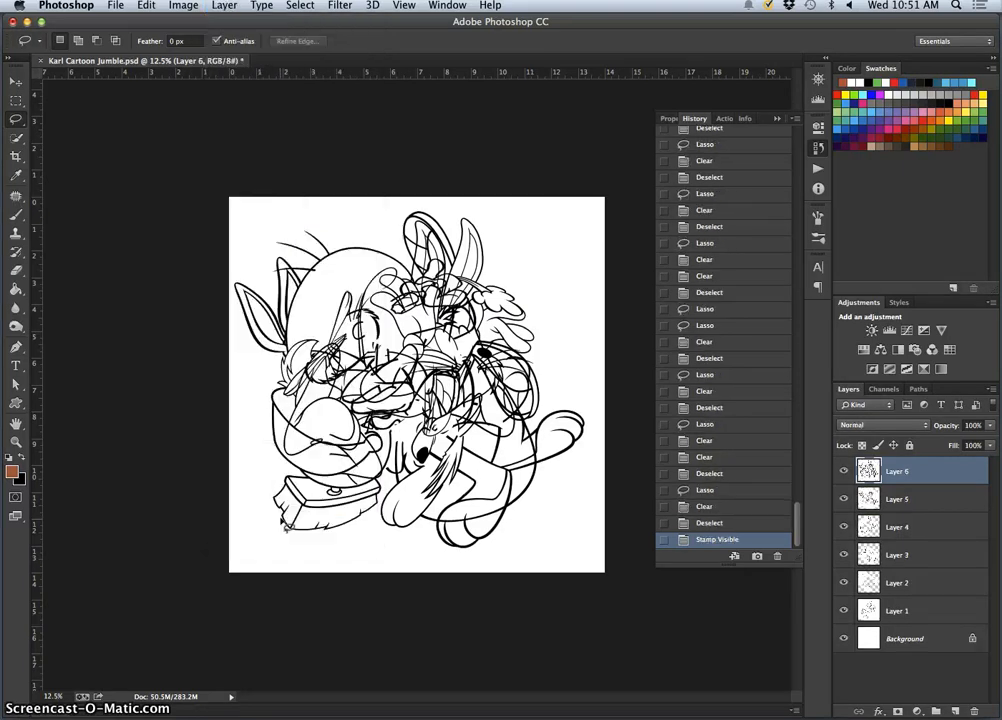
click(845, 500)
drag(843, 552, 843, 638)
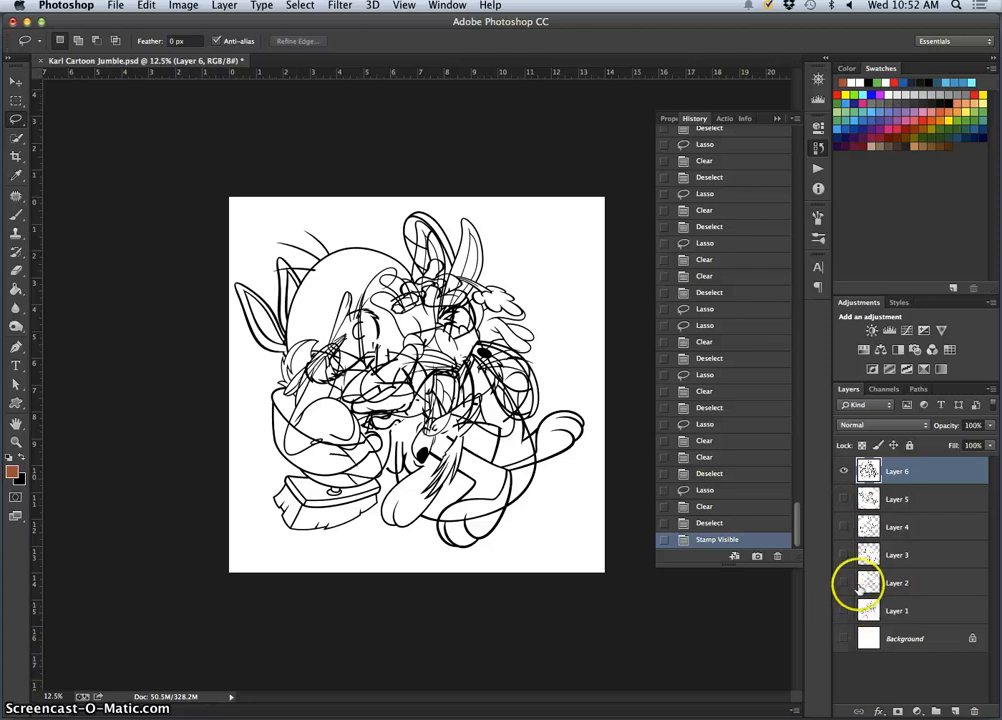
click(845, 472)
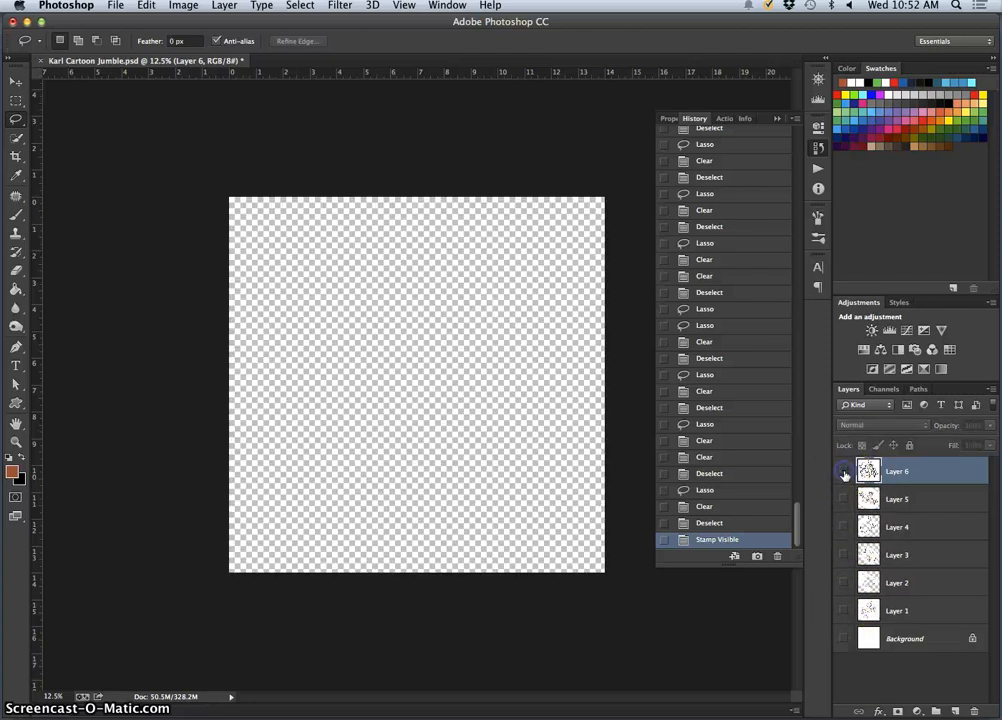
click(845, 472)
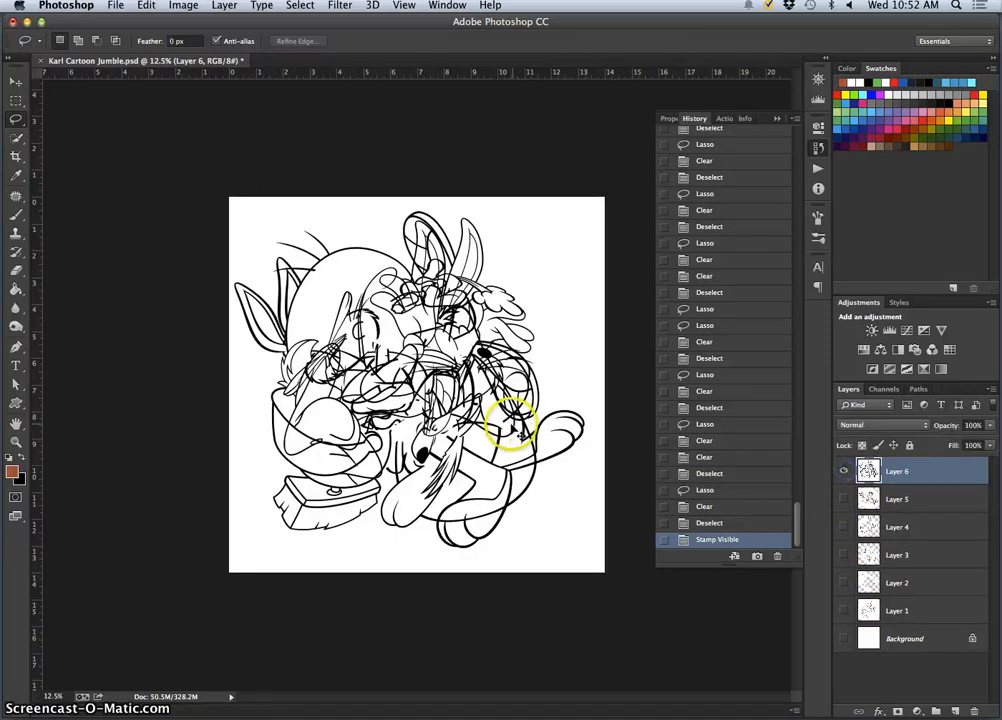
- Examine the stamped line art on Layer 6 up close around the middle of the drawing
key(super+equal)
key(super+equal)
key(super+equal)
key(super+equal)
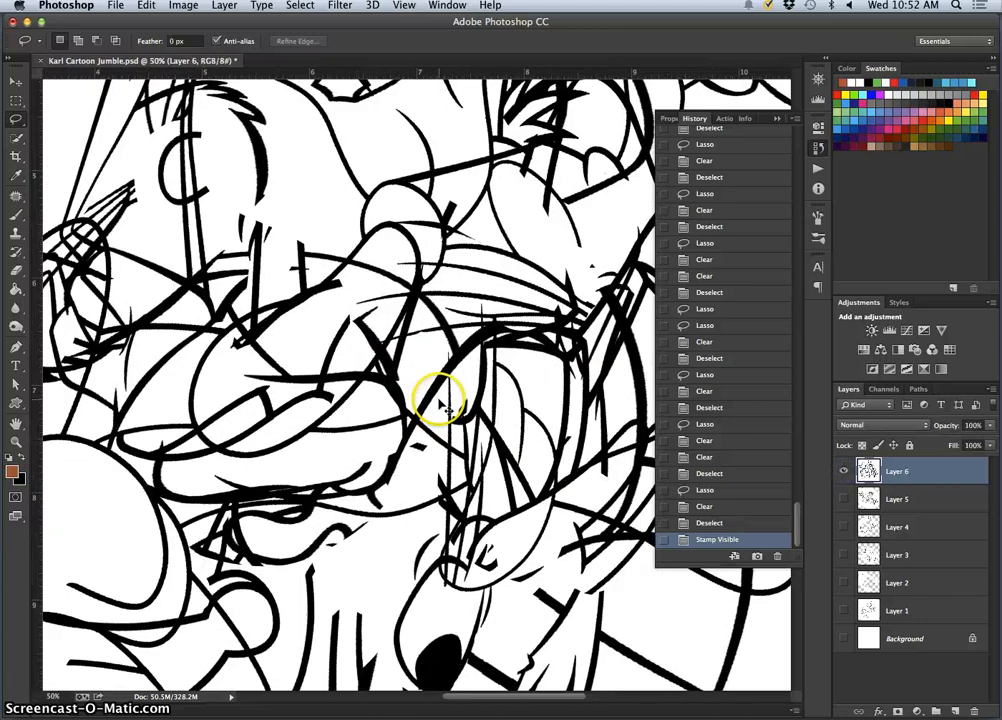
key(super+minus)
key(super+minus)
key(super+minus)
key(super+minus)
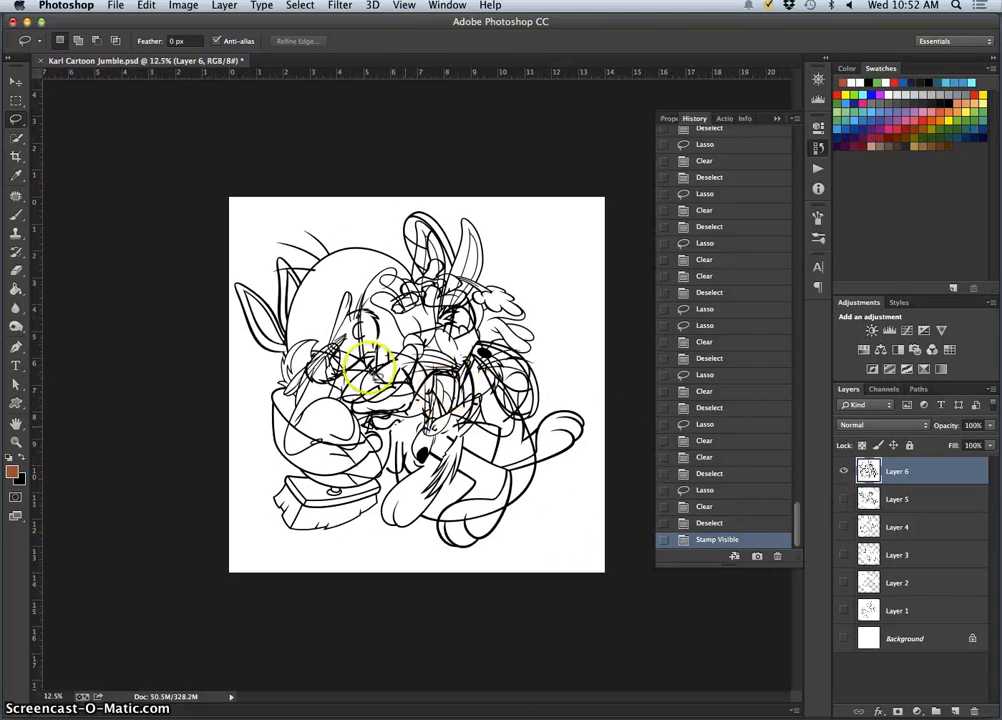
- Select all the white on Layer 6 using the Magic Wand with Contiguous off and tolerance 32
click(17, 139)
click(17, 139)
click(75, 148)
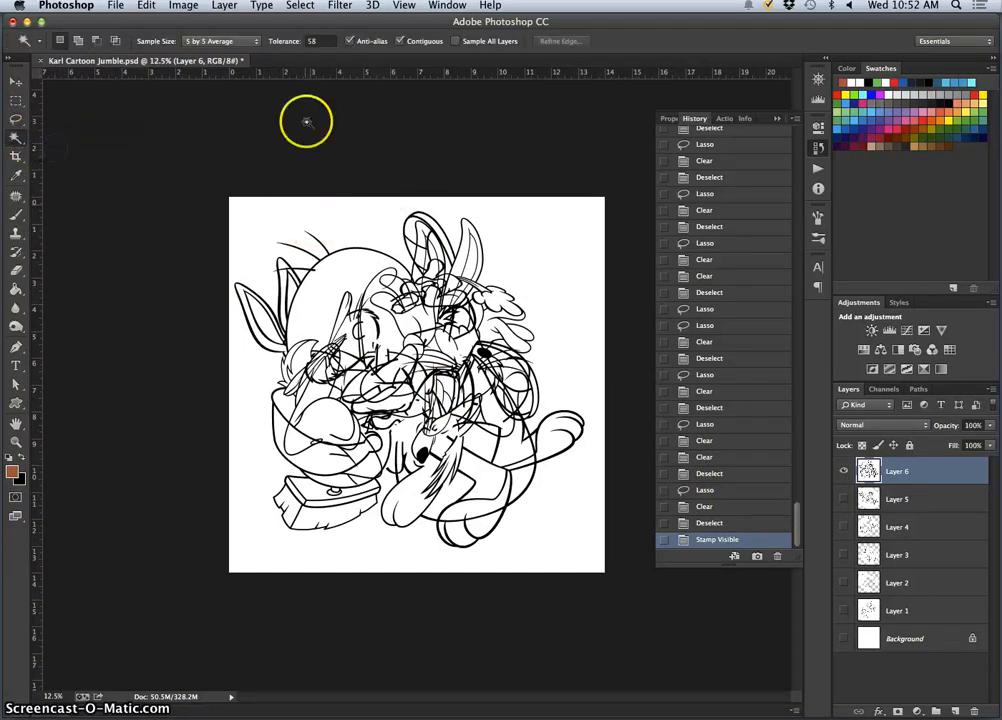
click(400, 41)
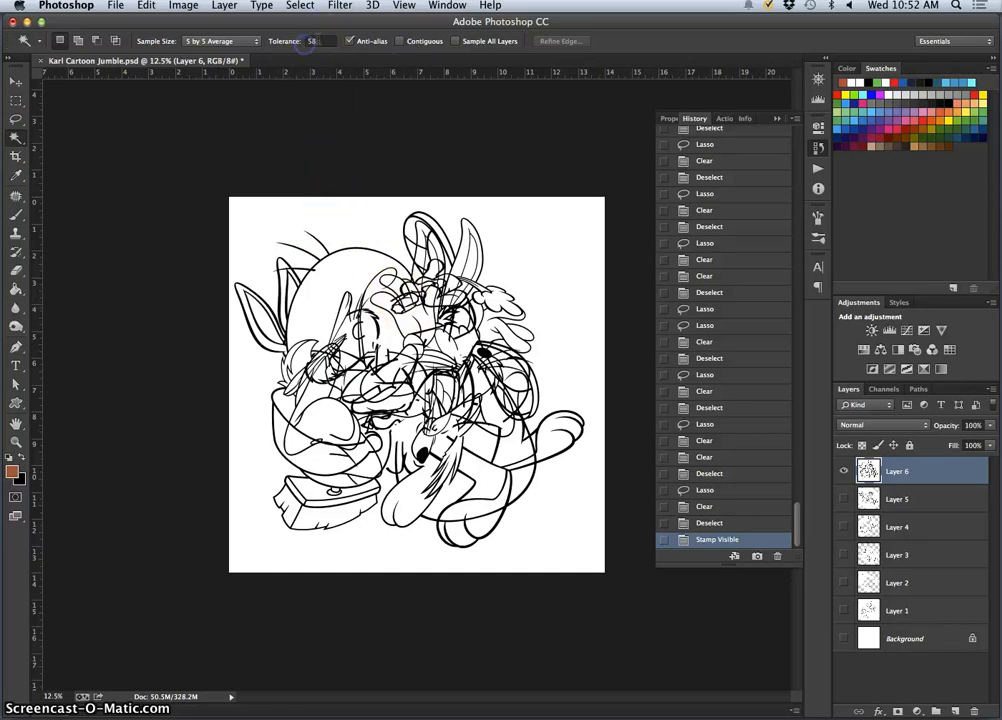
click(319, 187)
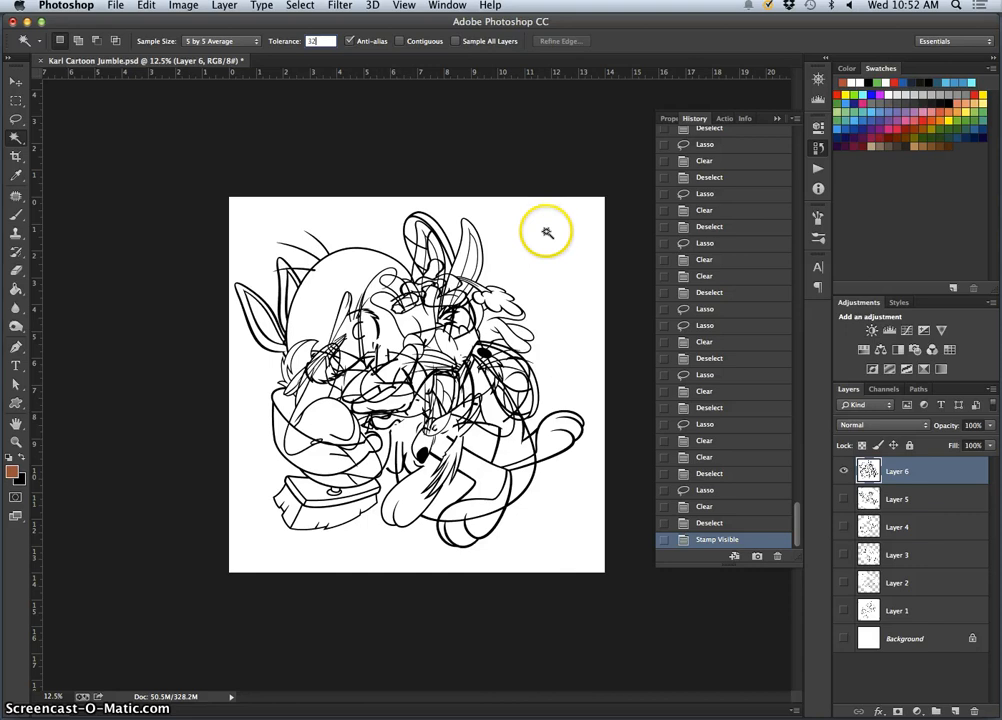
click(545, 234)
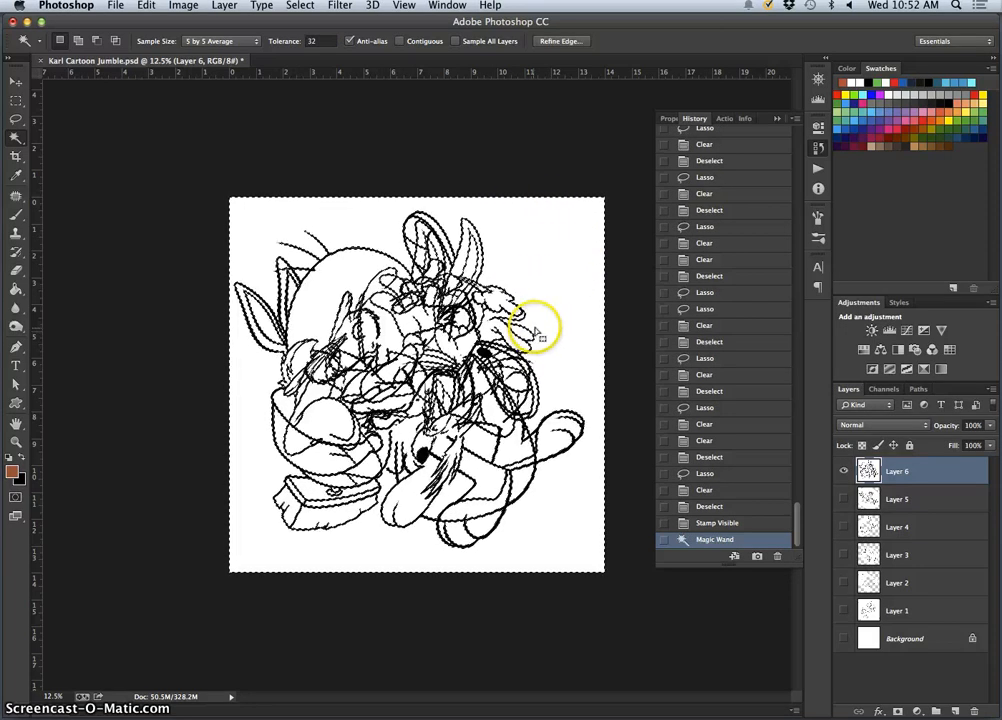
- Examine up close how the white selection follows the edges of the black lines
key(super+equal)
key(super+equal)
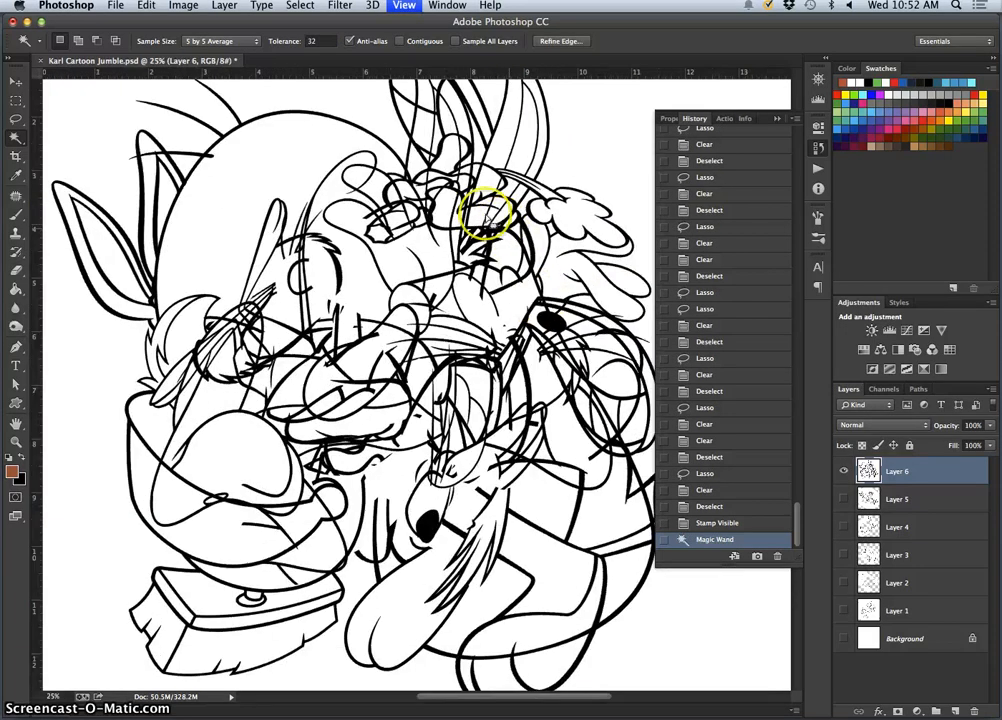
key(super+equal)
key(super+equal)
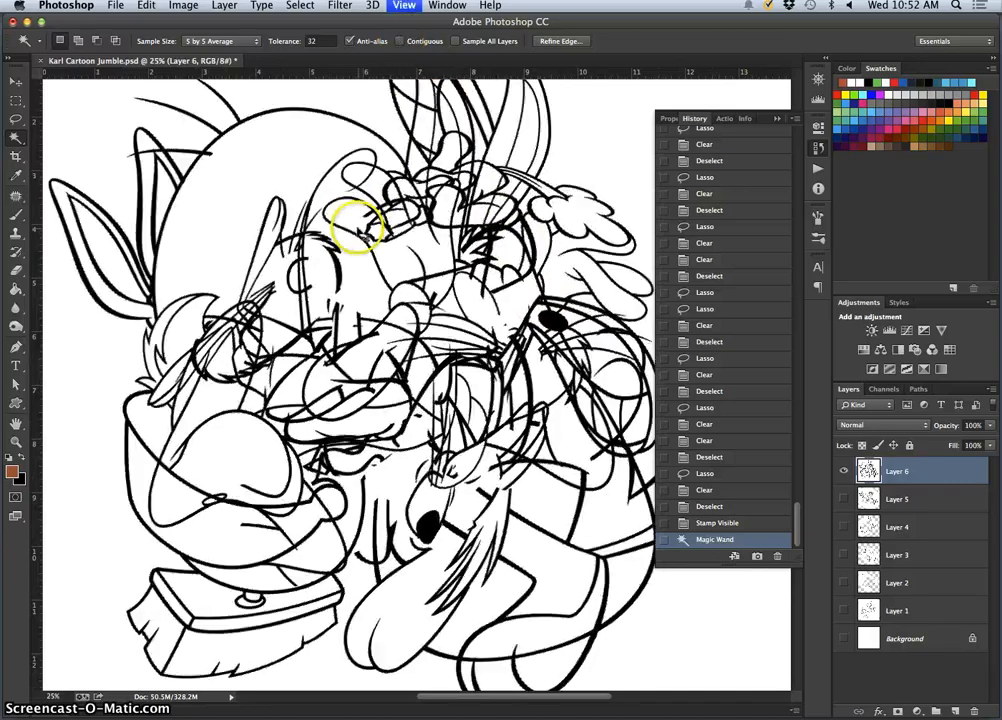
key(super+equal)
key(super+equal)
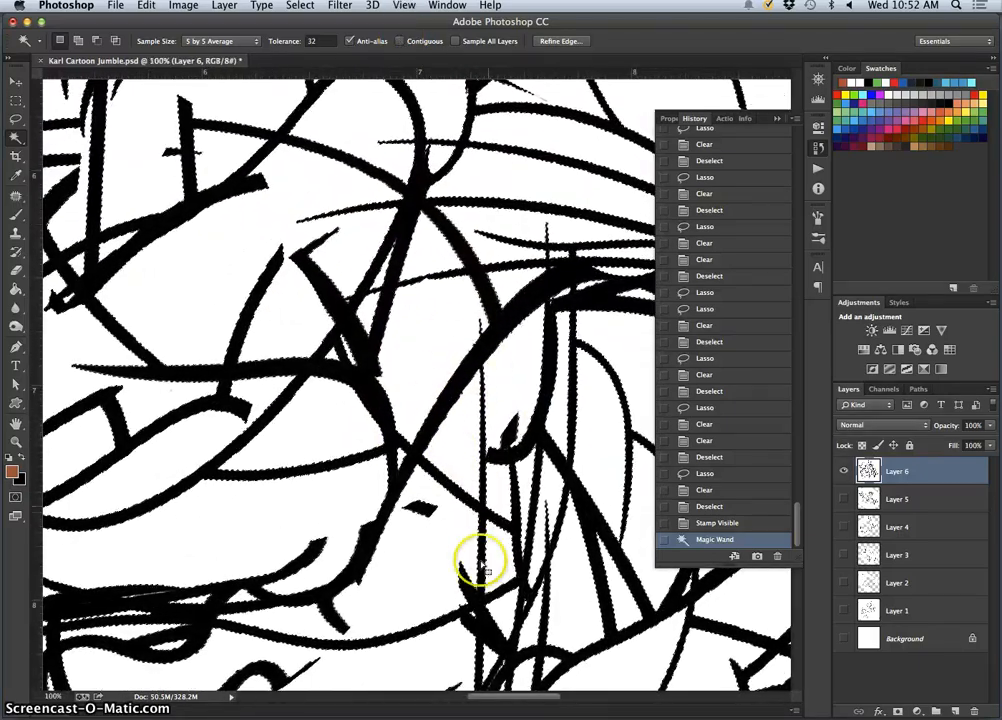
key(super+equal)
key(super+equal)
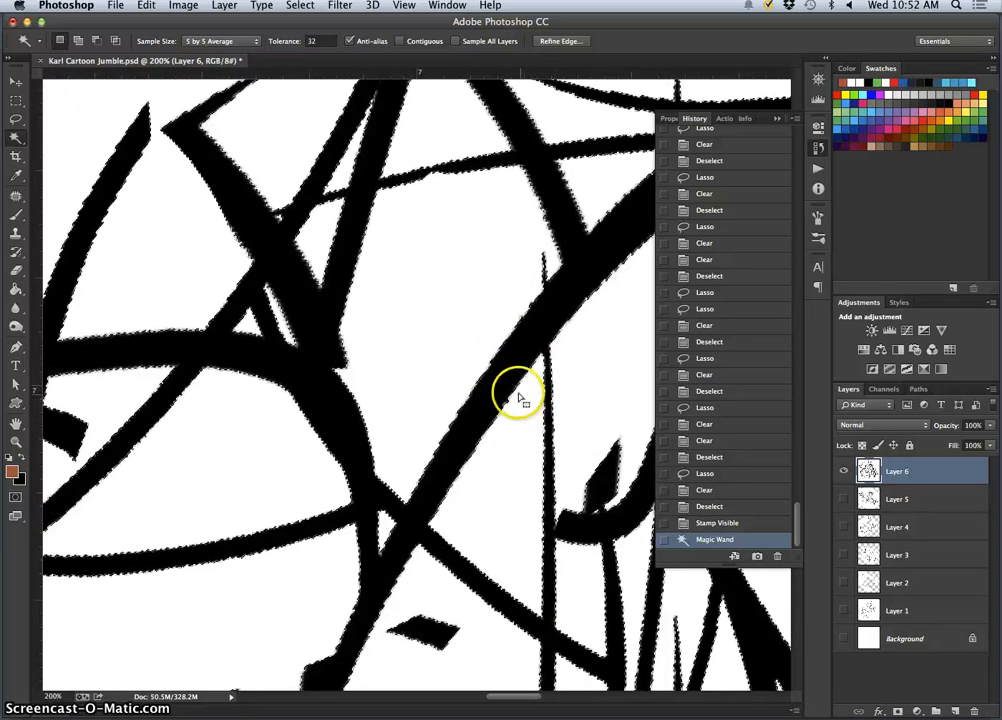
key(super+minus)
key(super+minus)
key(super+minus)
key(super+minus)
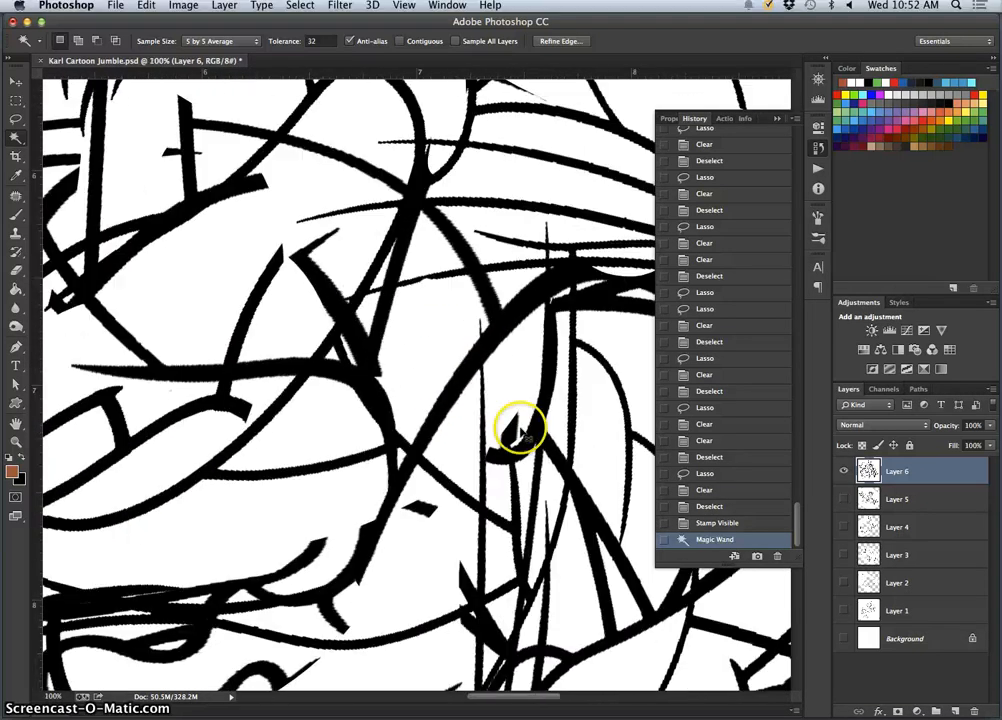
key(super+minus)
key(super+minus)
key(super+minus)
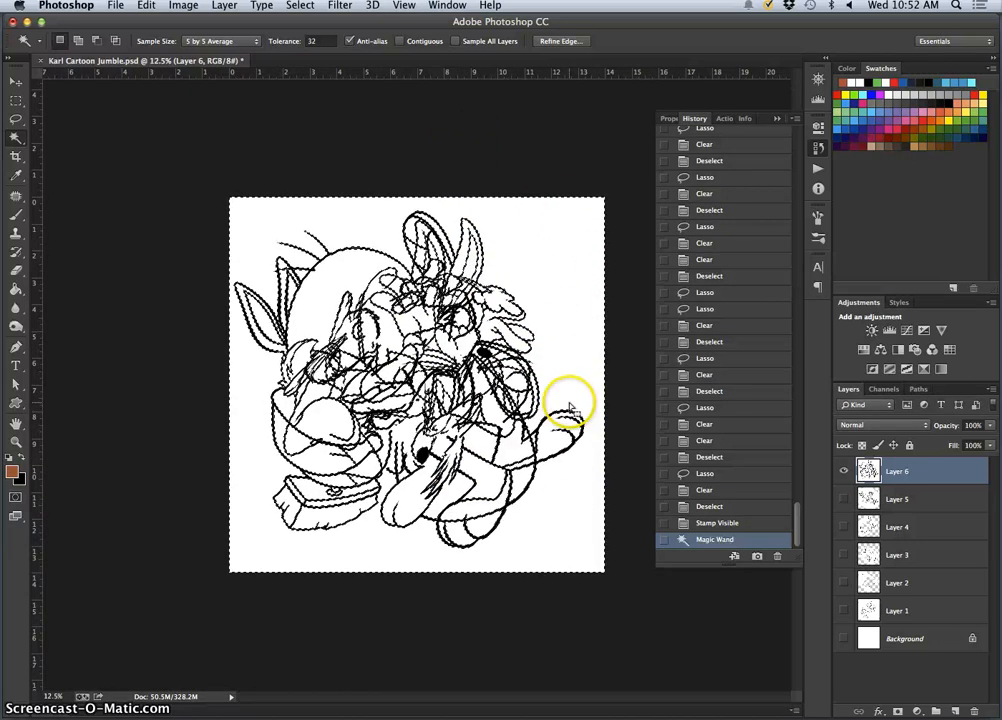
- Try clearing the selected white from Layer 6 and deselecting, and return to the Magic Wand selection state
key(Delete)
key(super+d)
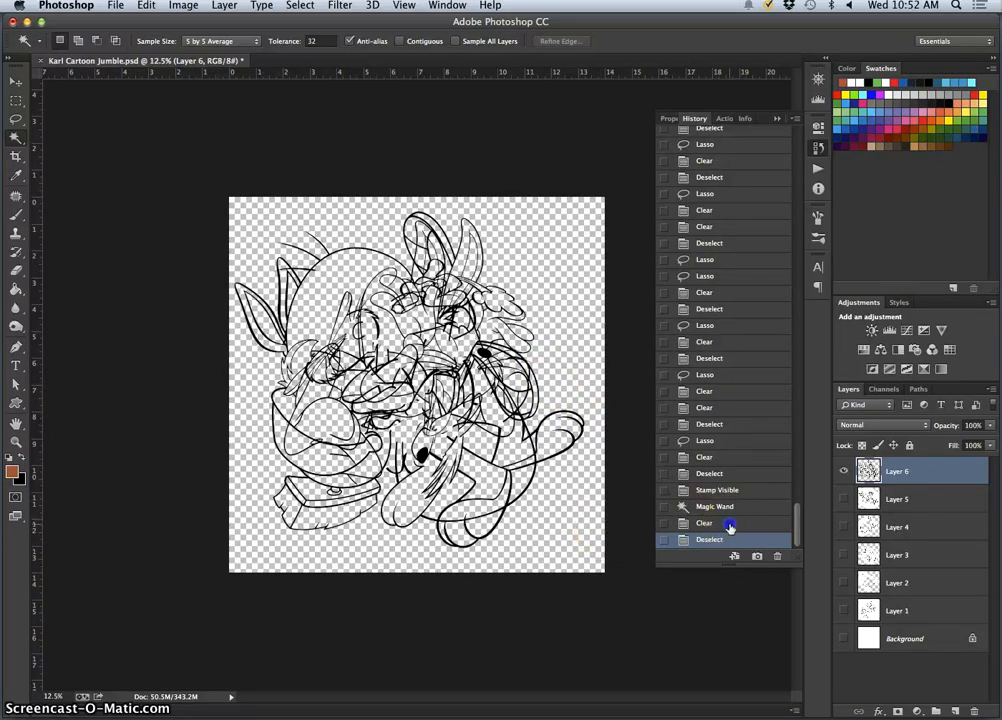
click(686, 507)
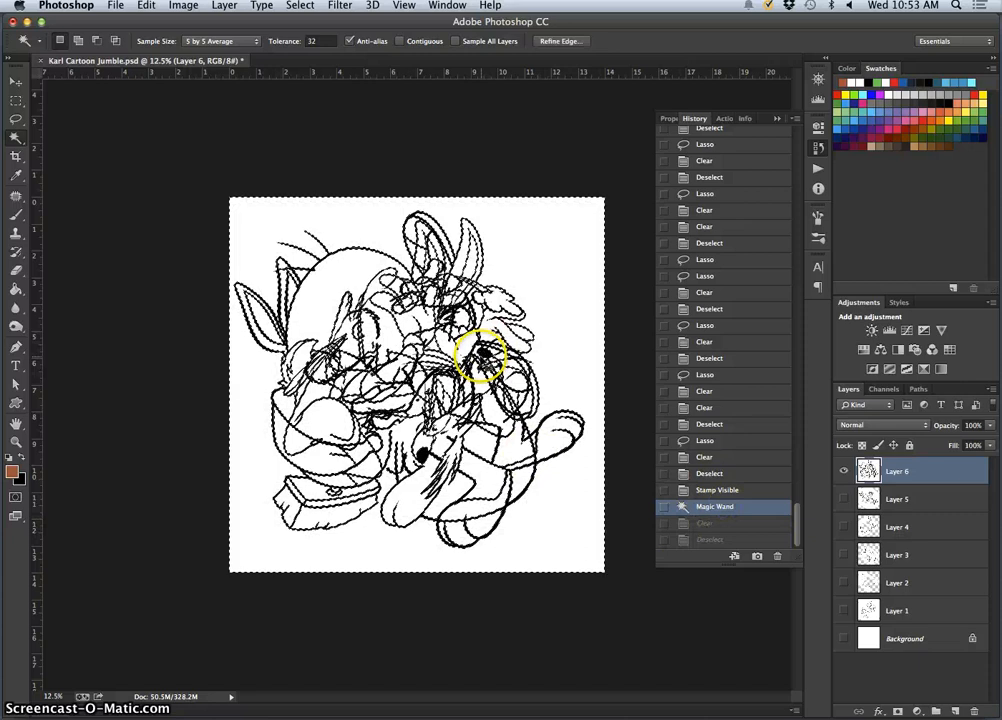
- Try clearing only the connected white outside the figures from Layer 6 with Contiguous on, and undo it
key(super+d)
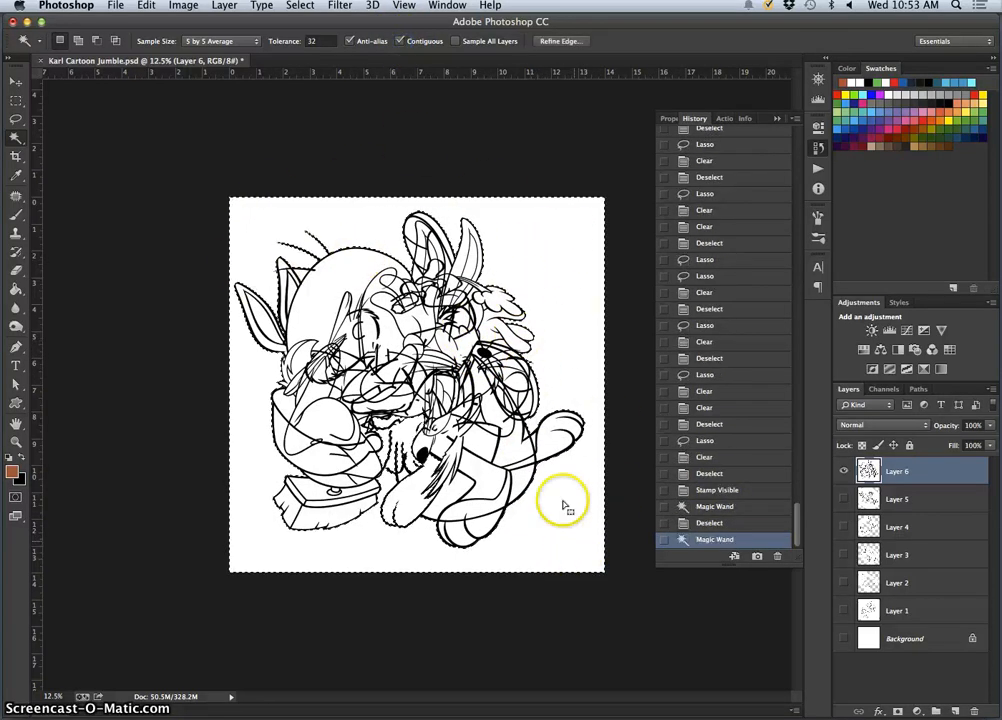
key(Delete)
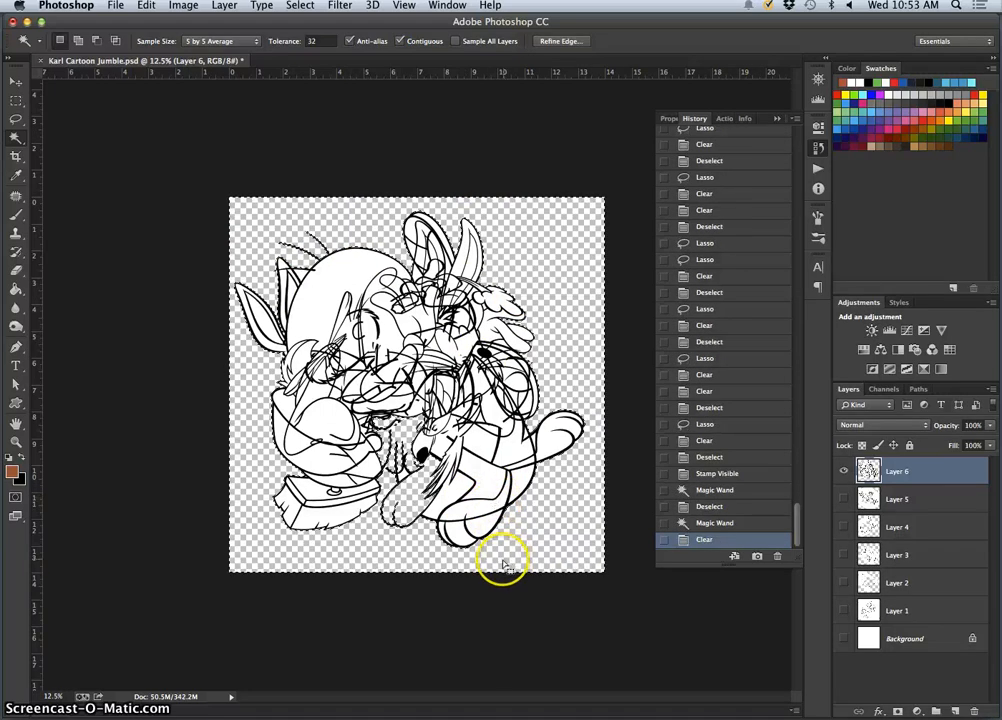
key(super+z)
- Drop the selection, reselect all the white on Layer 6 with Contiguous off, and clear it
click(400, 41)
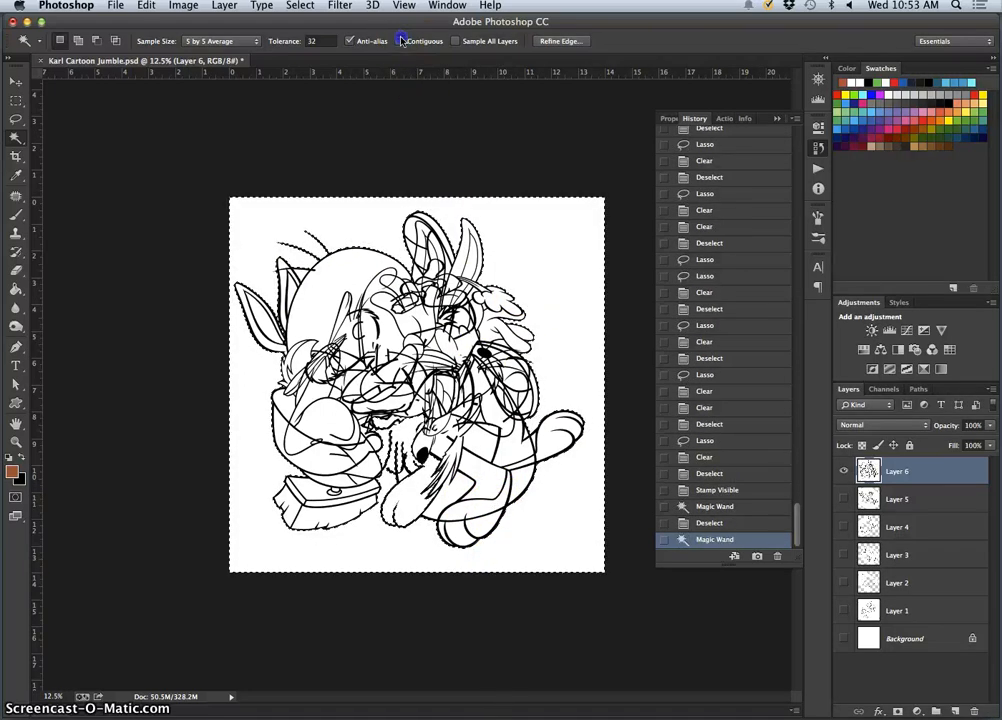
key(super+d)
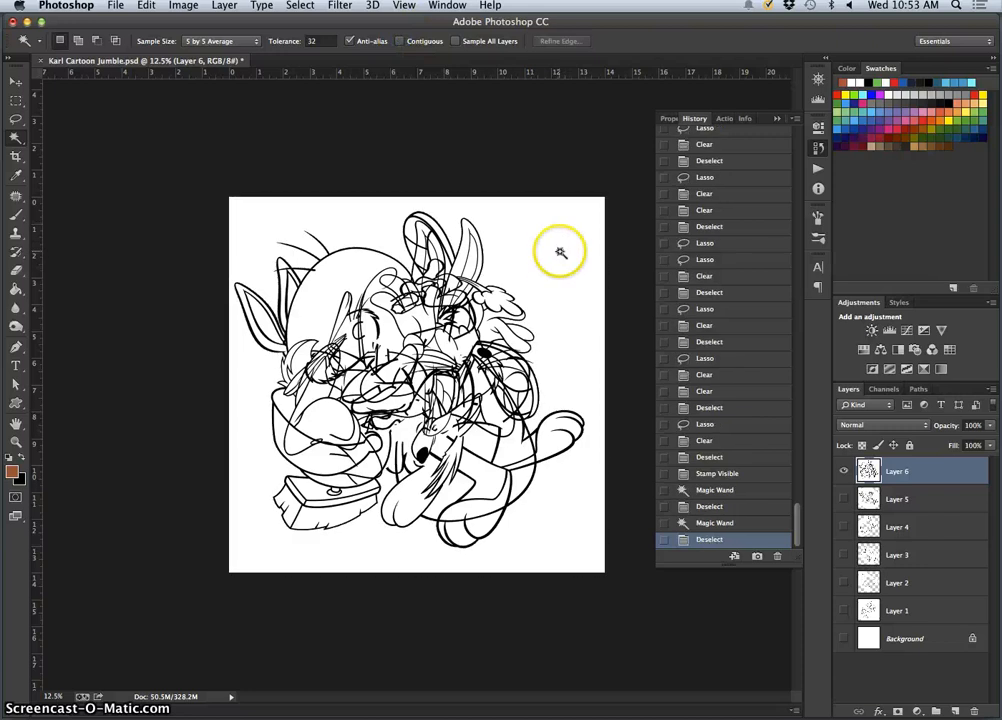
key(Delete)
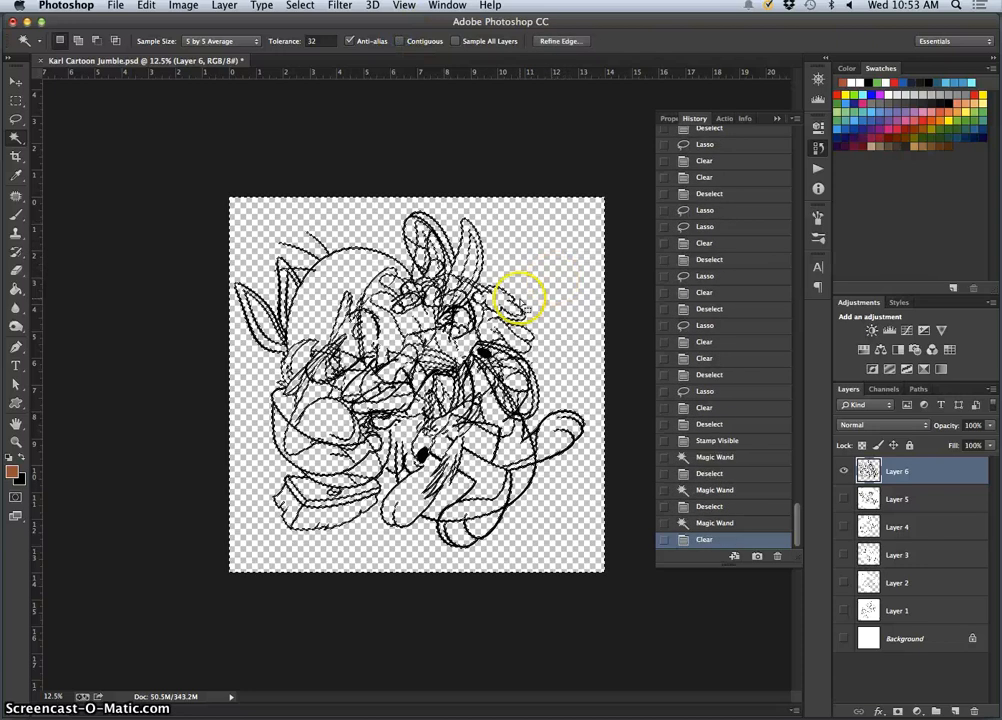